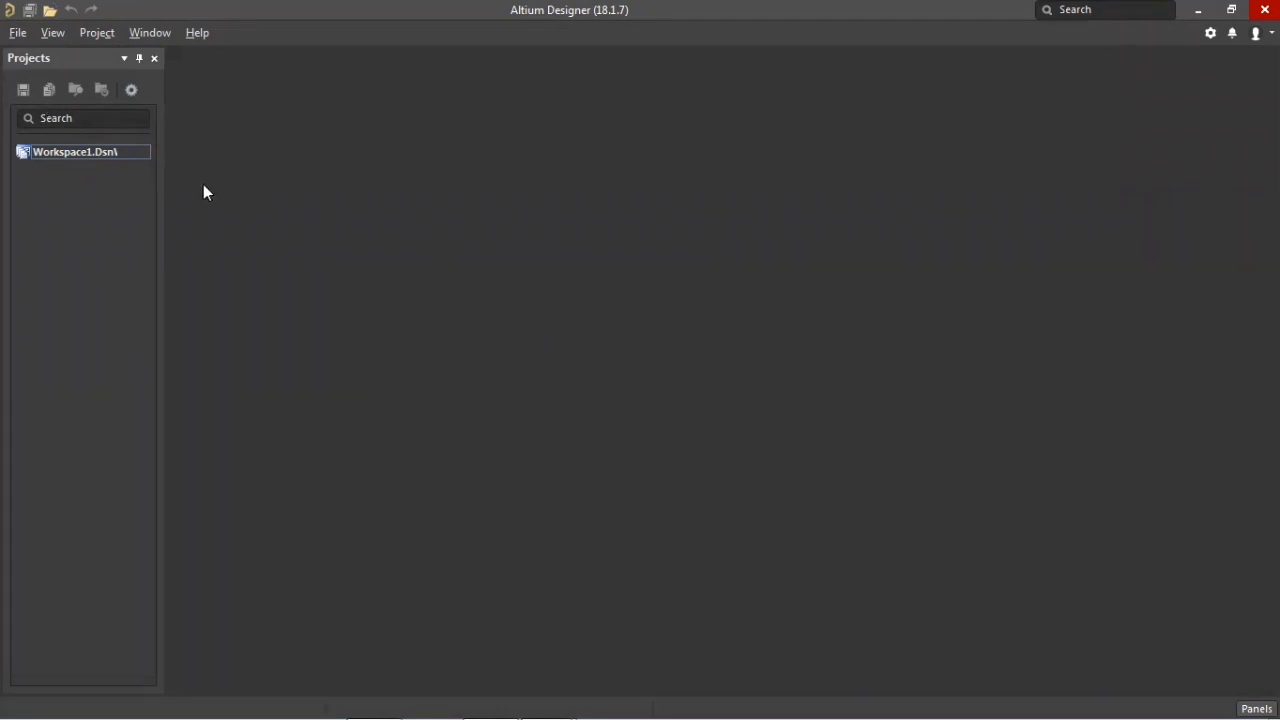
# Step: Add a new PCB project to the workspace and add a new schematic sheet to that project
pyautogui.rightClick(109, 159)
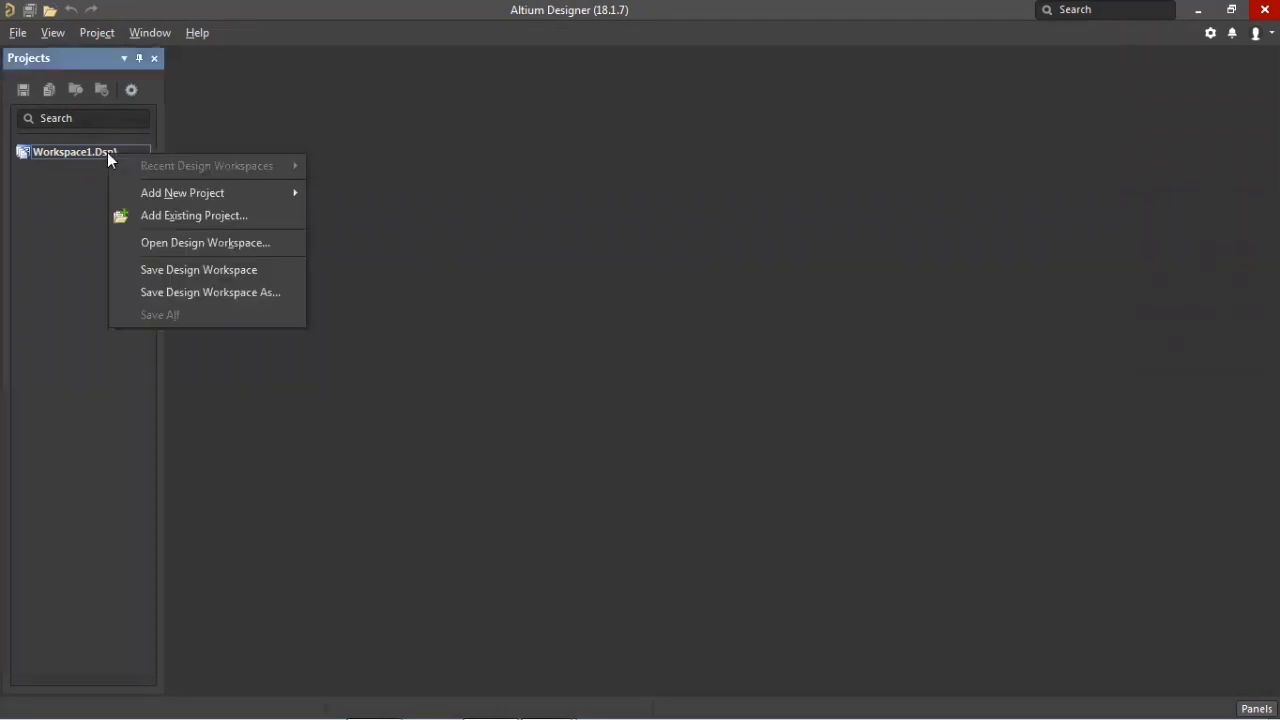
pyautogui.moveTo(148, 191)
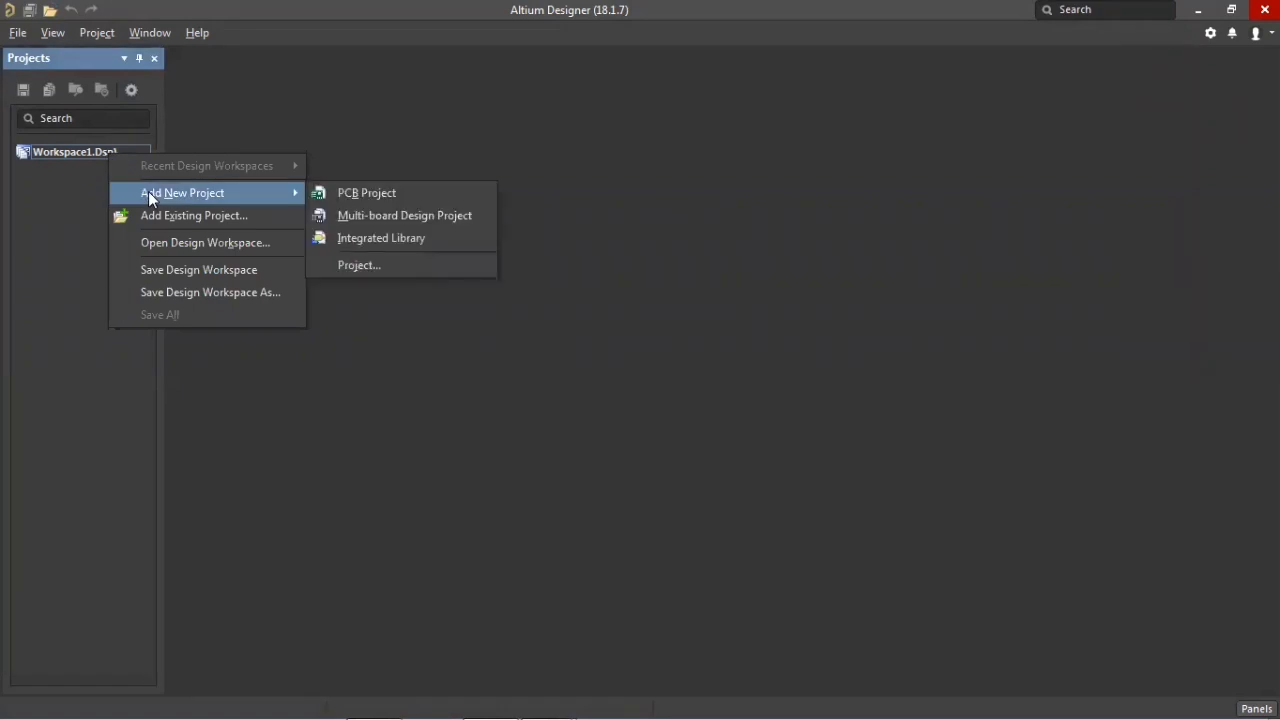
pyautogui.click(323, 197)
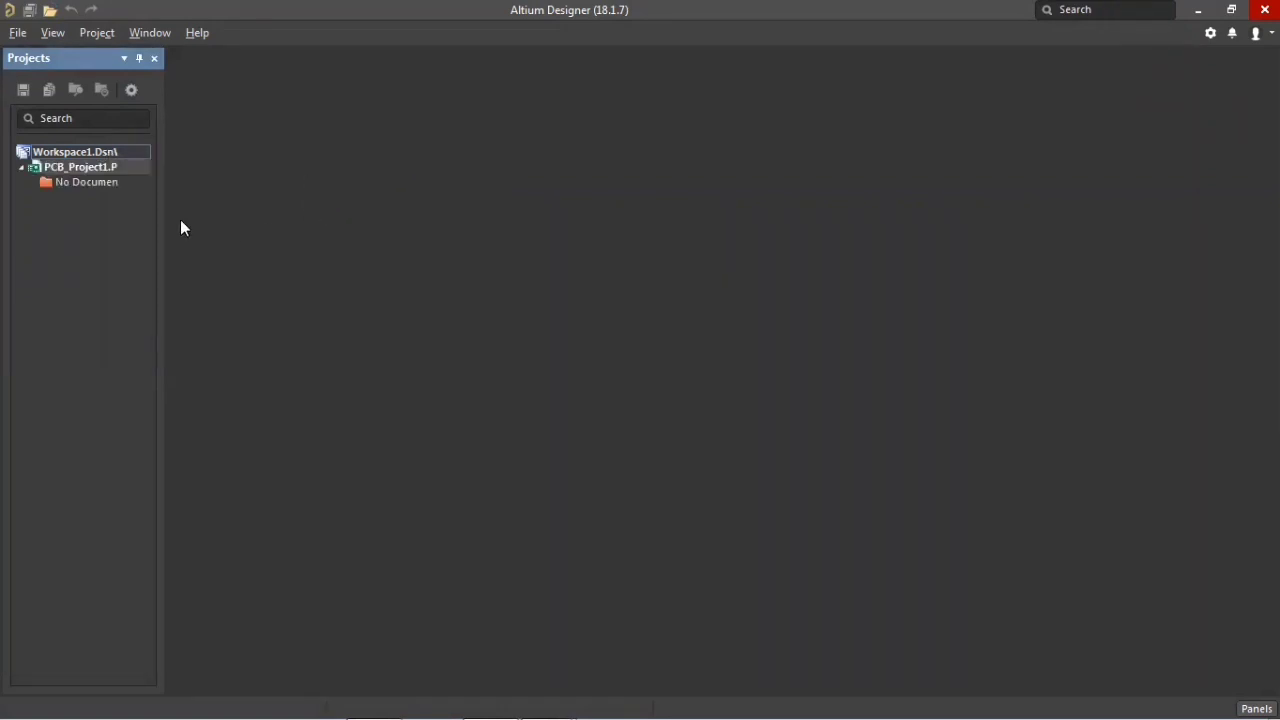
pyautogui.rightClick(81, 165)
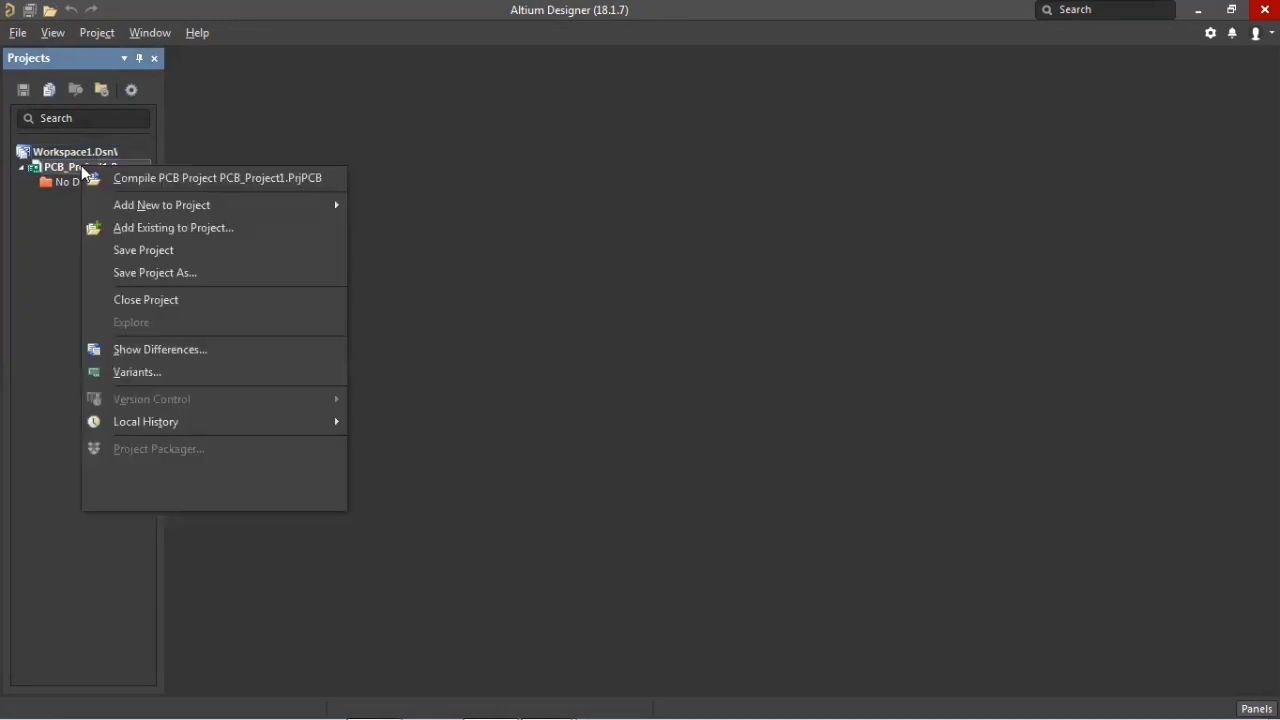
pyautogui.moveTo(146, 204)
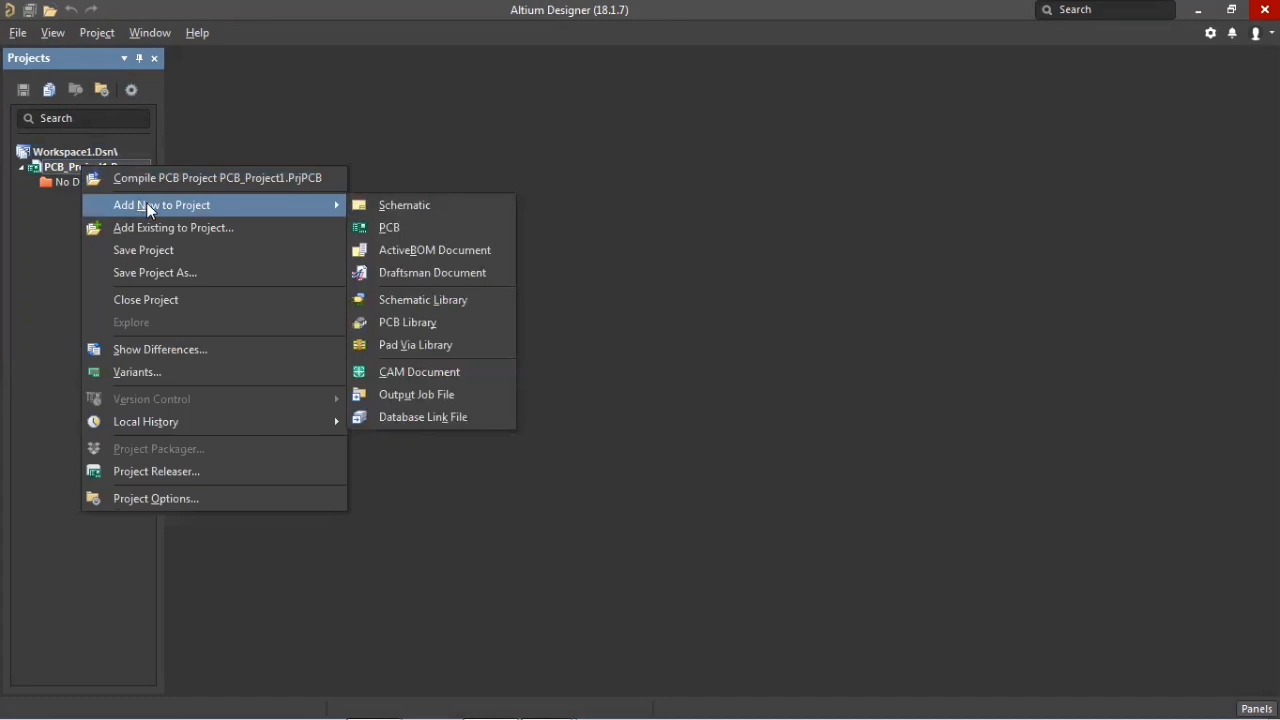
pyautogui.click(383, 208)
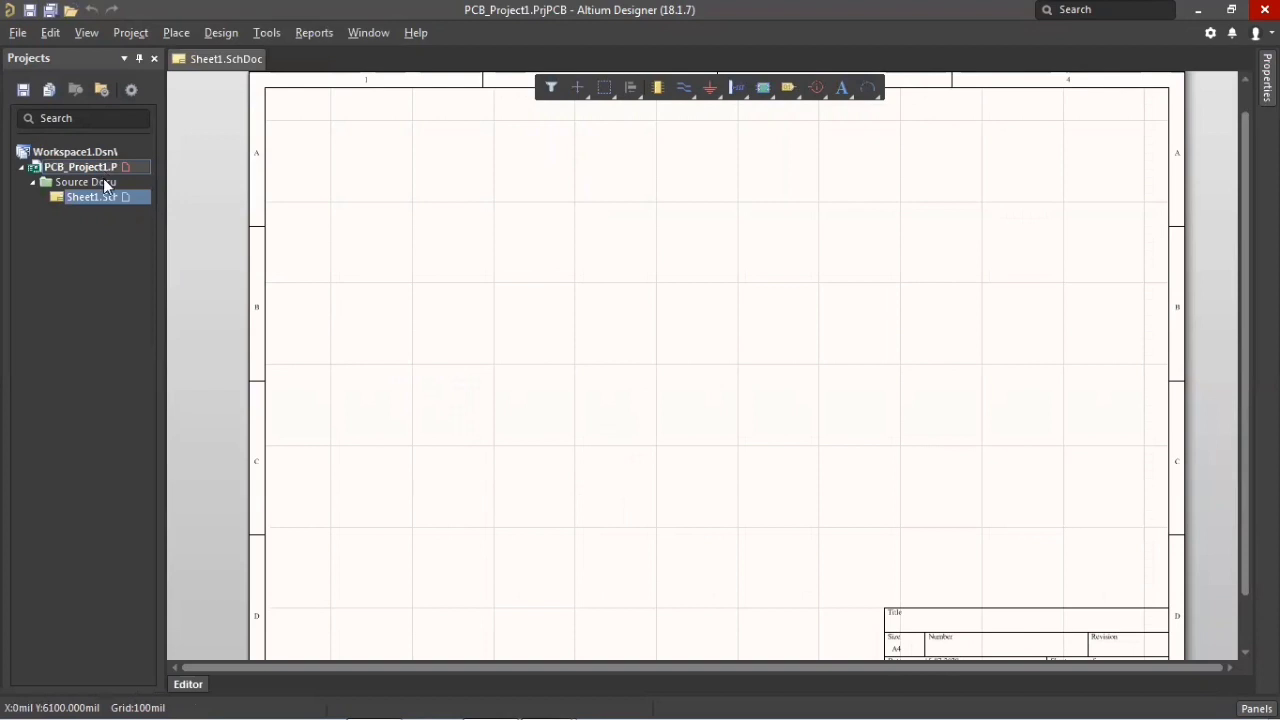
# Step: Save the project as PCB_Project1 in the PCB folder on the Desktop
pyautogui.click(48, 90)
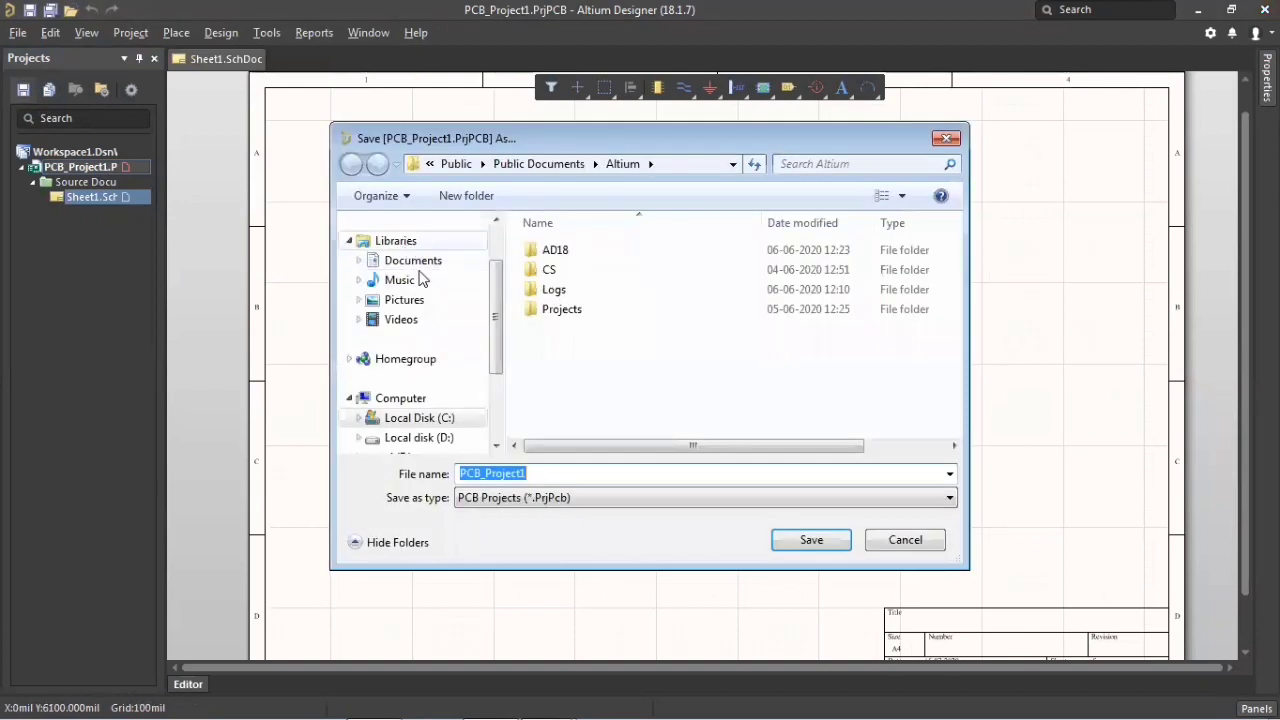
pyautogui.scroll(1, 497, 345)
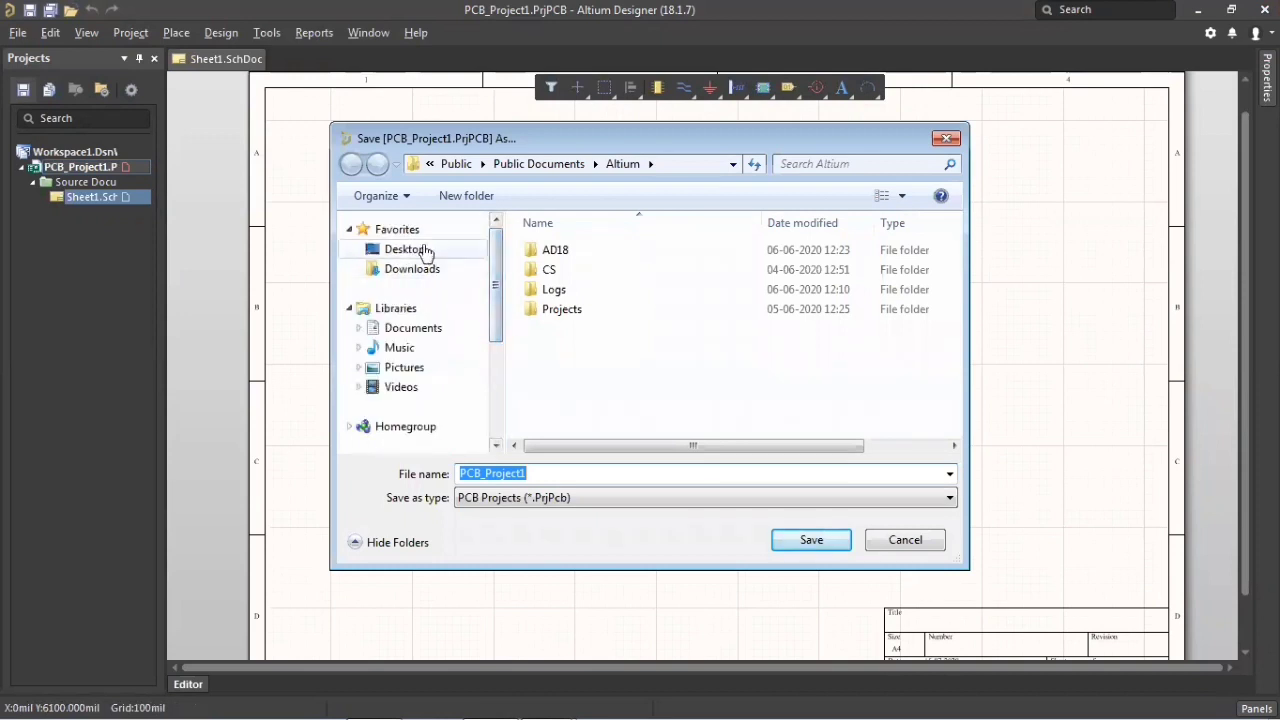
pyautogui.click(429, 251)
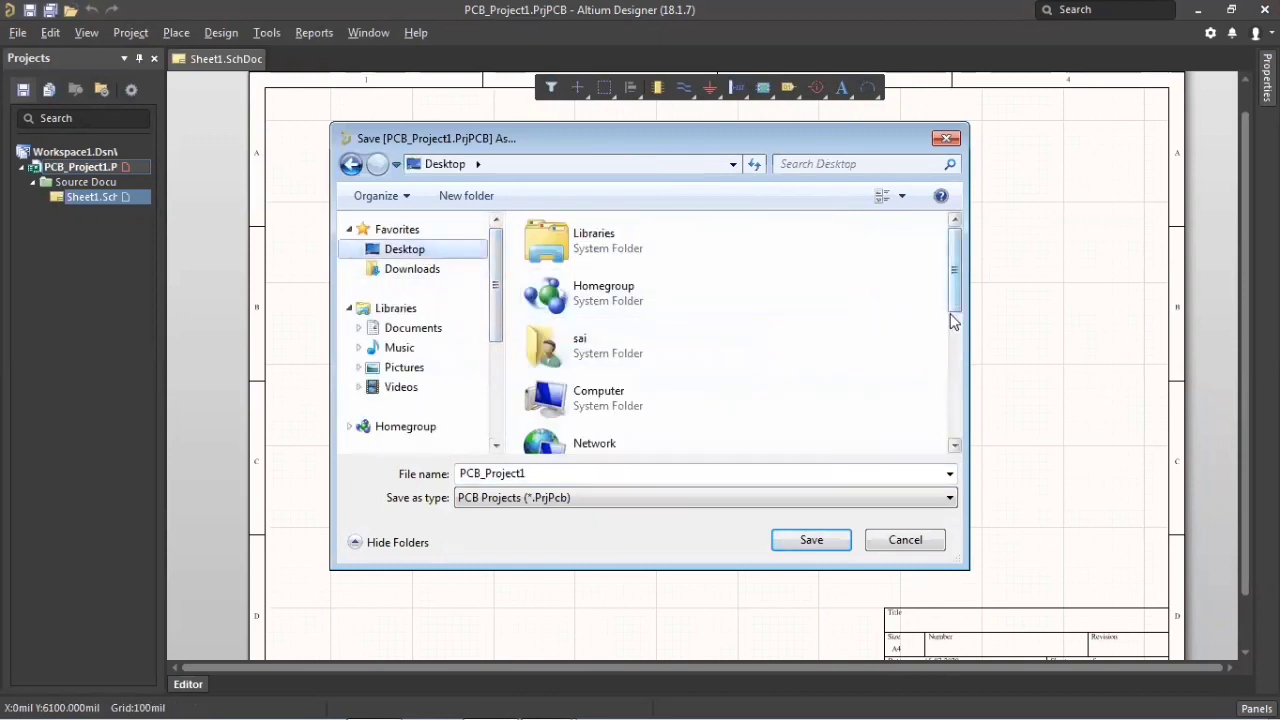
pyautogui.moveTo(953, 317); pyautogui.dragTo(942, 403)
pyautogui.click(697, 338)
pyautogui.click(811, 540)
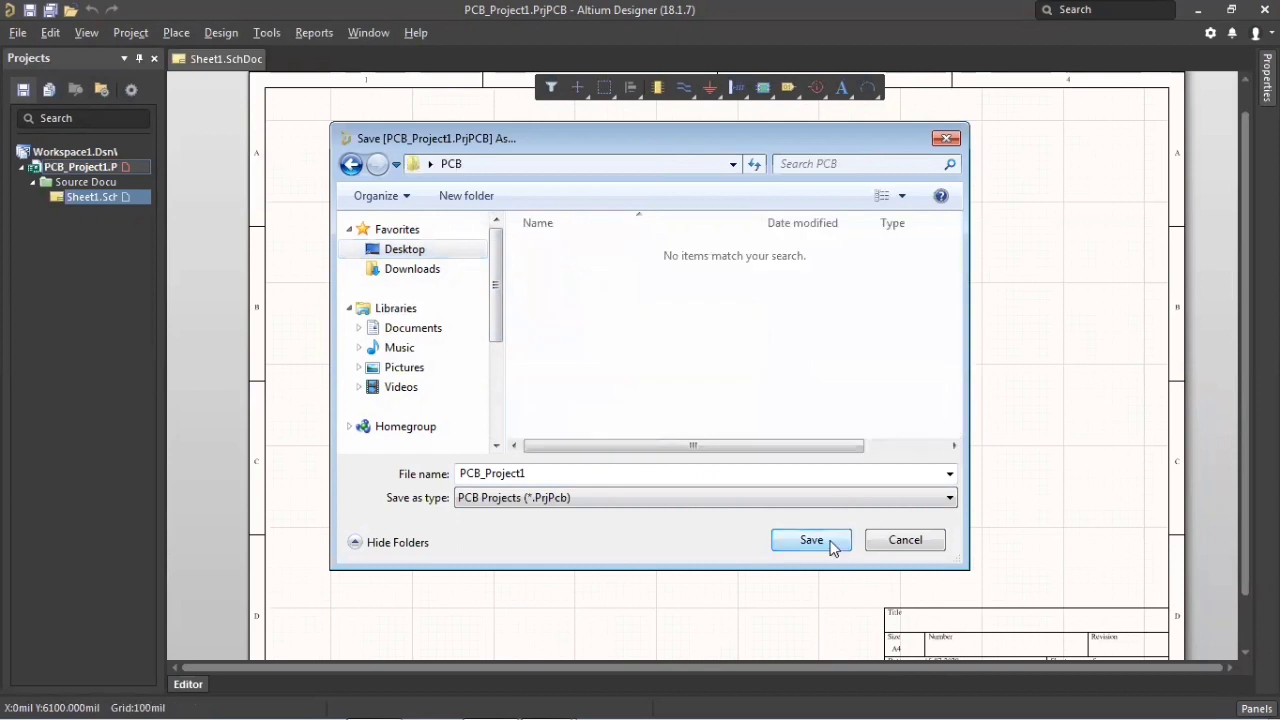
pyautogui.click(828, 545)
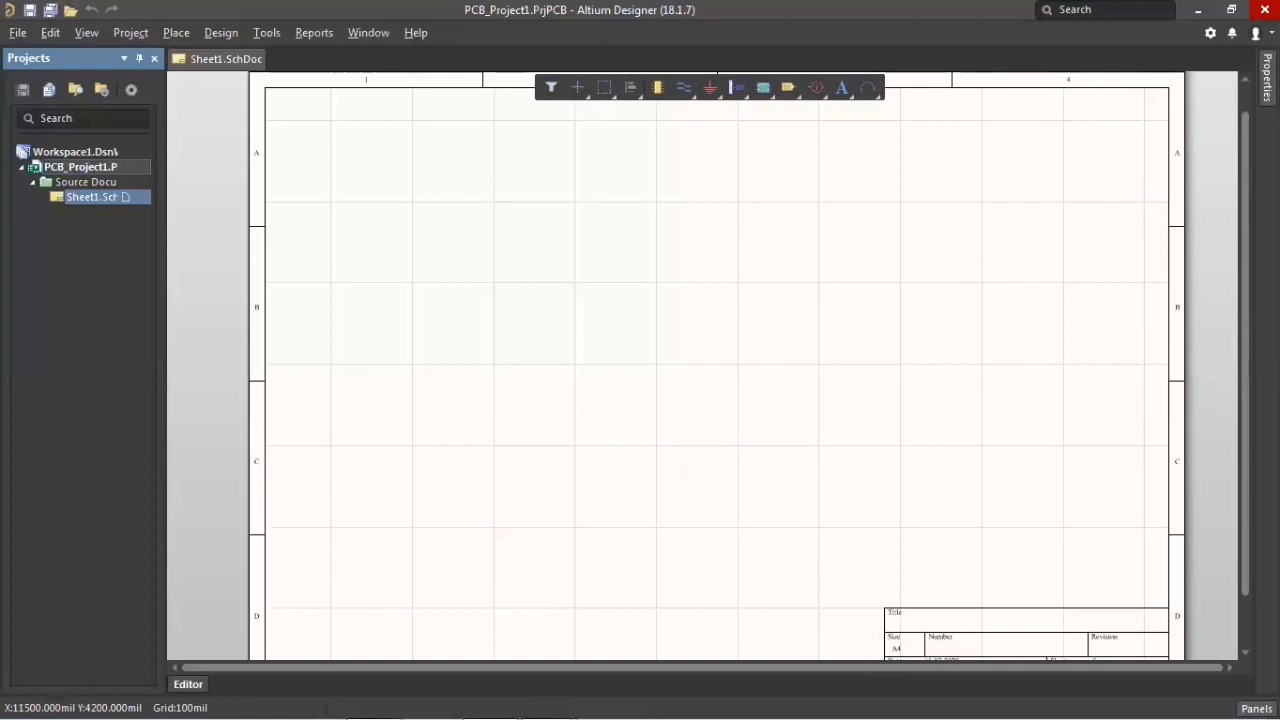
# Step: Show the component libraries and choose Miscellaneous Devices.IntLib in Component View
pyautogui.click(1256, 708)
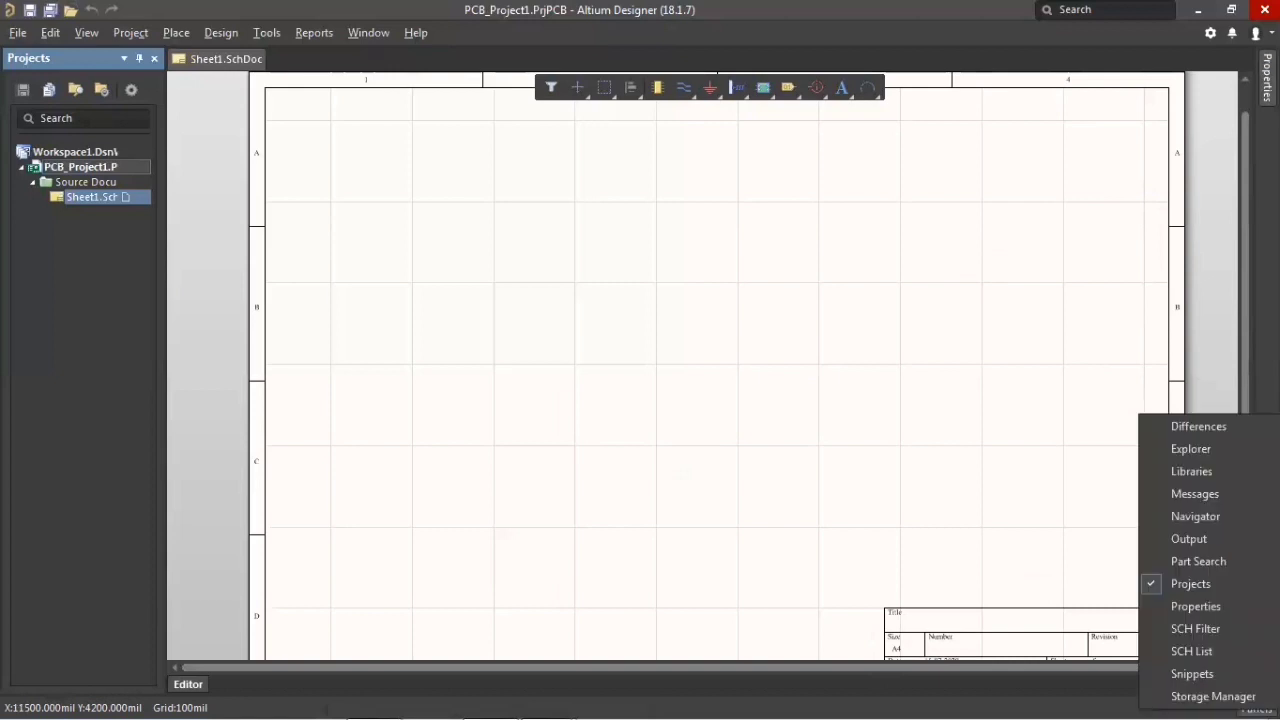
pyautogui.click(1194, 471)
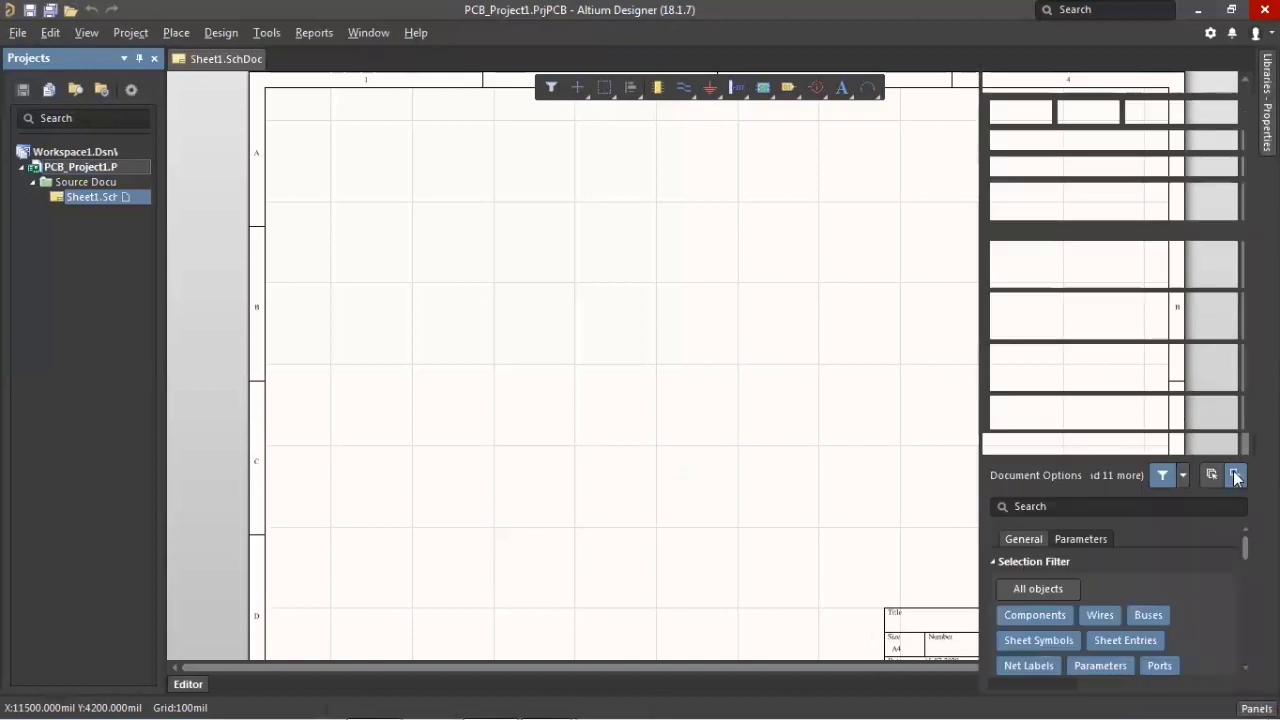
pyautogui.click(1076, 262)
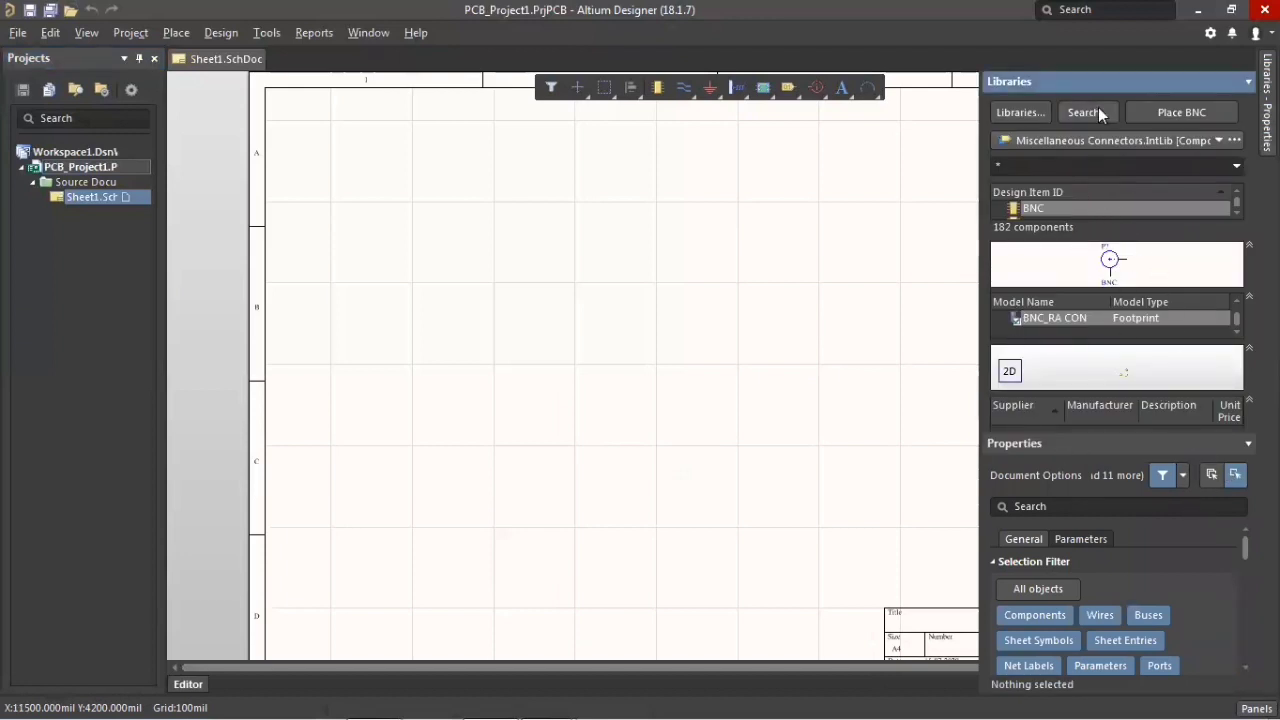
pyautogui.click(1156, 137)
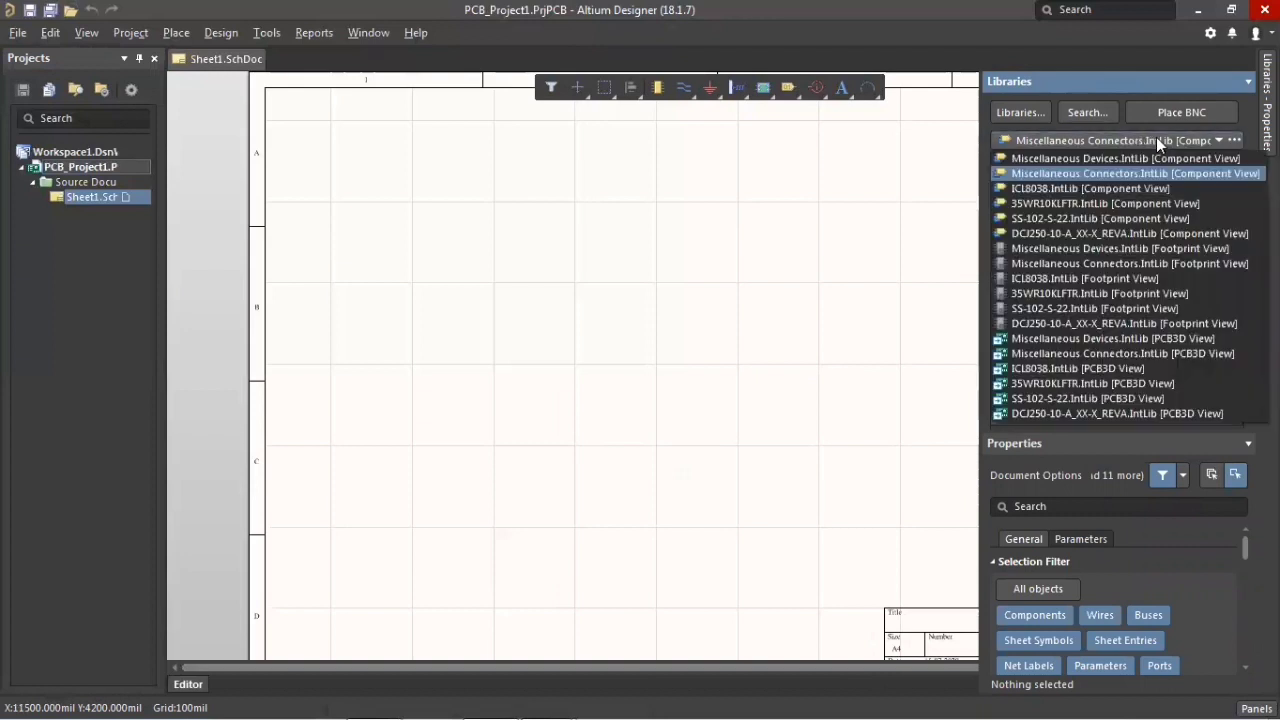
pyautogui.click(1107, 160)
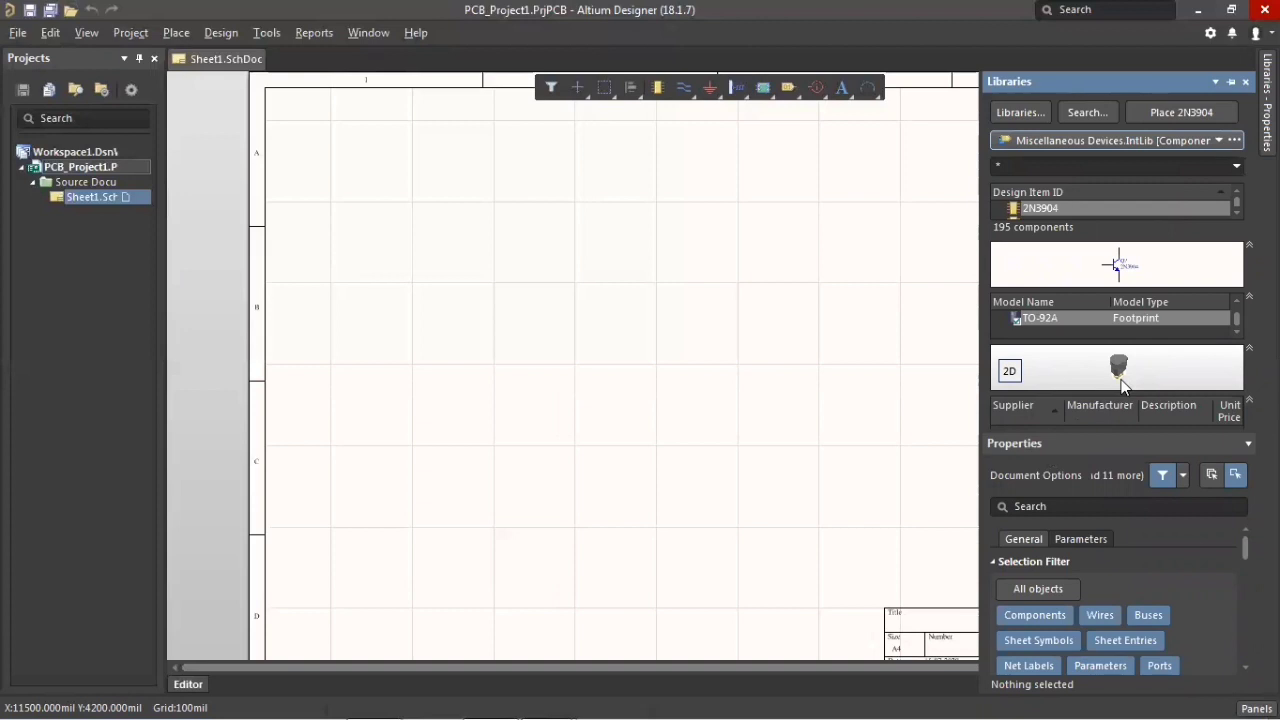
# Step: Place a 2N3904 transistor near the middle of the schematic sheet
pyautogui.click(1237, 207)
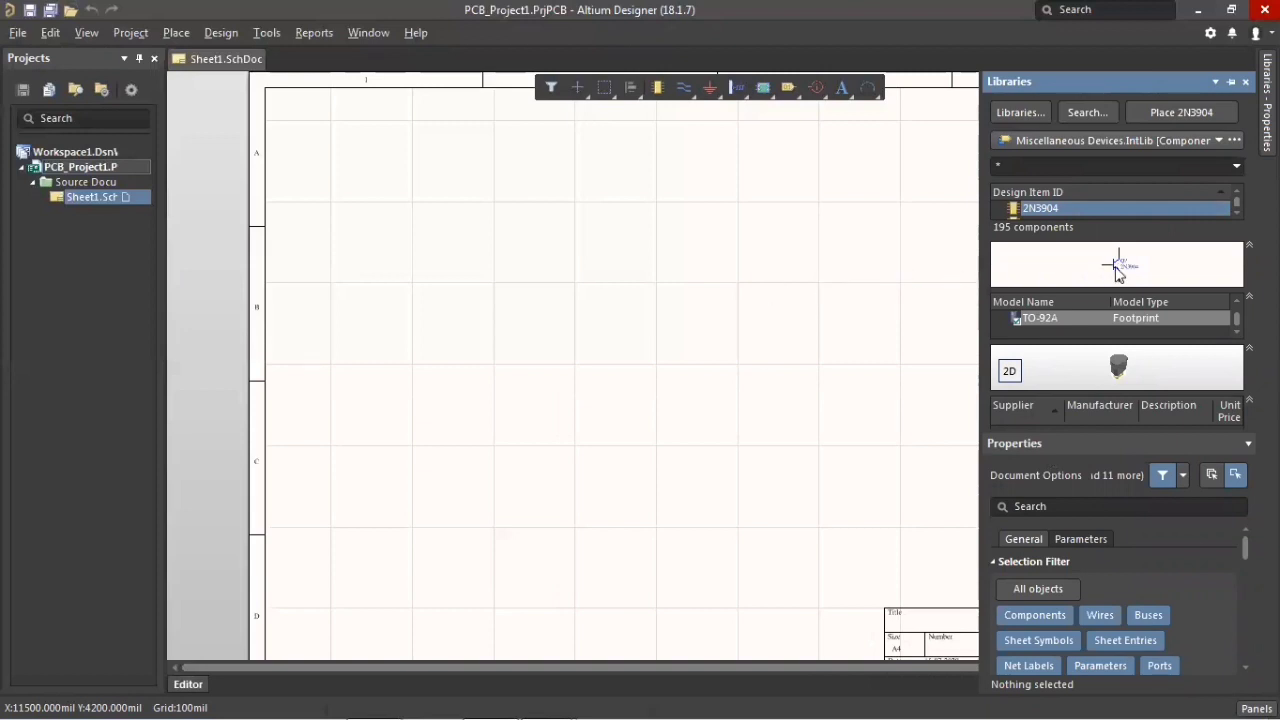
pyautogui.click(1160, 111)
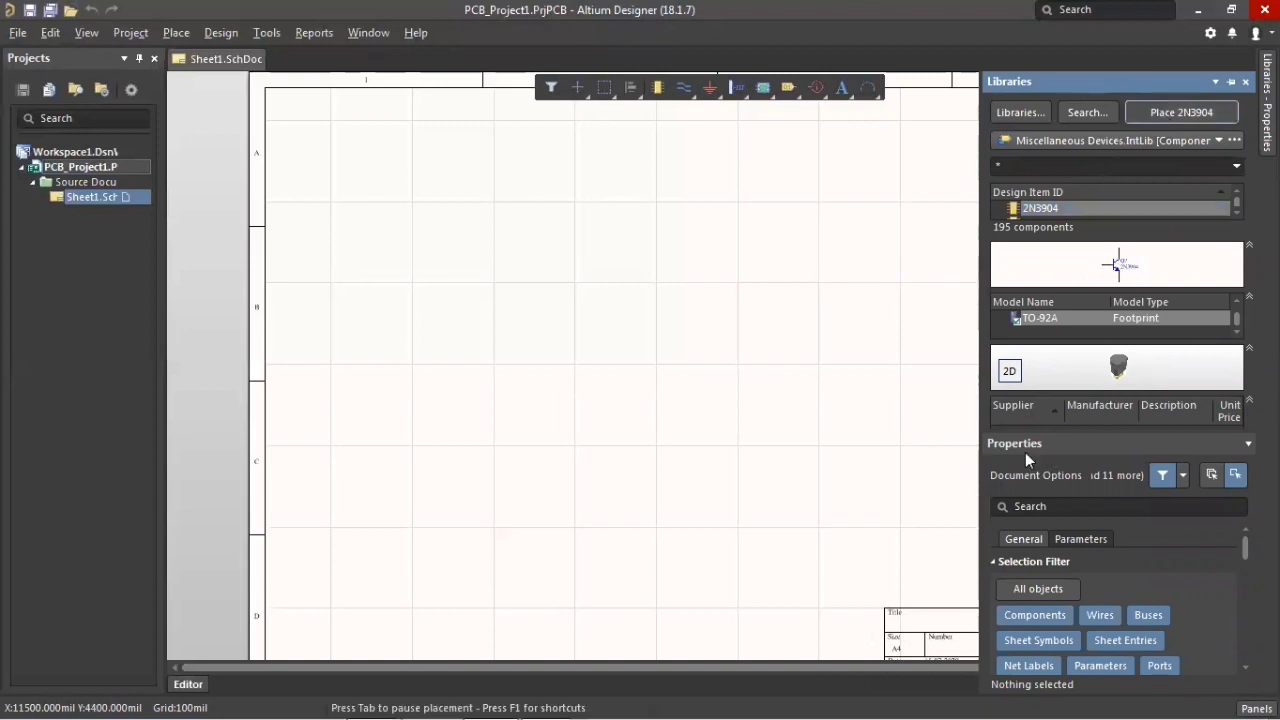
pyautogui.click(698, 362)
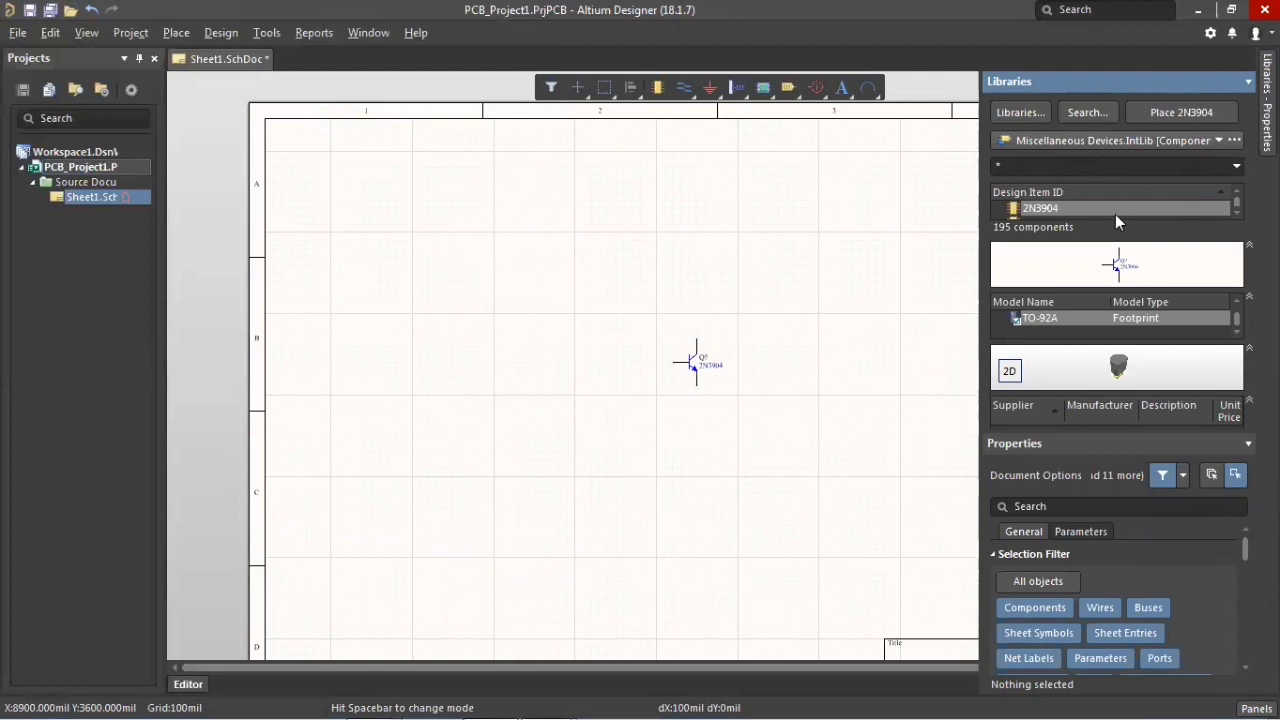
# Step: Filter the library components by "resistor" and select the Res1 part
pyautogui.click(1079, 168)
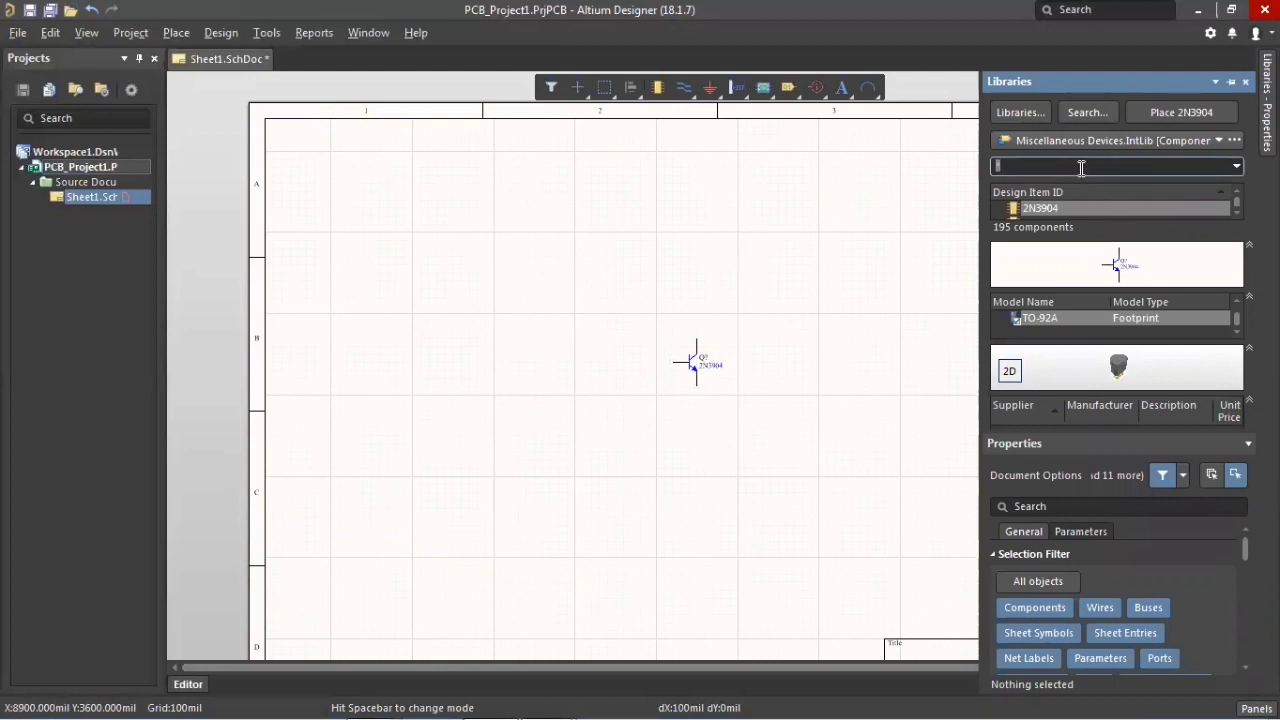
pyautogui.write('resistor')
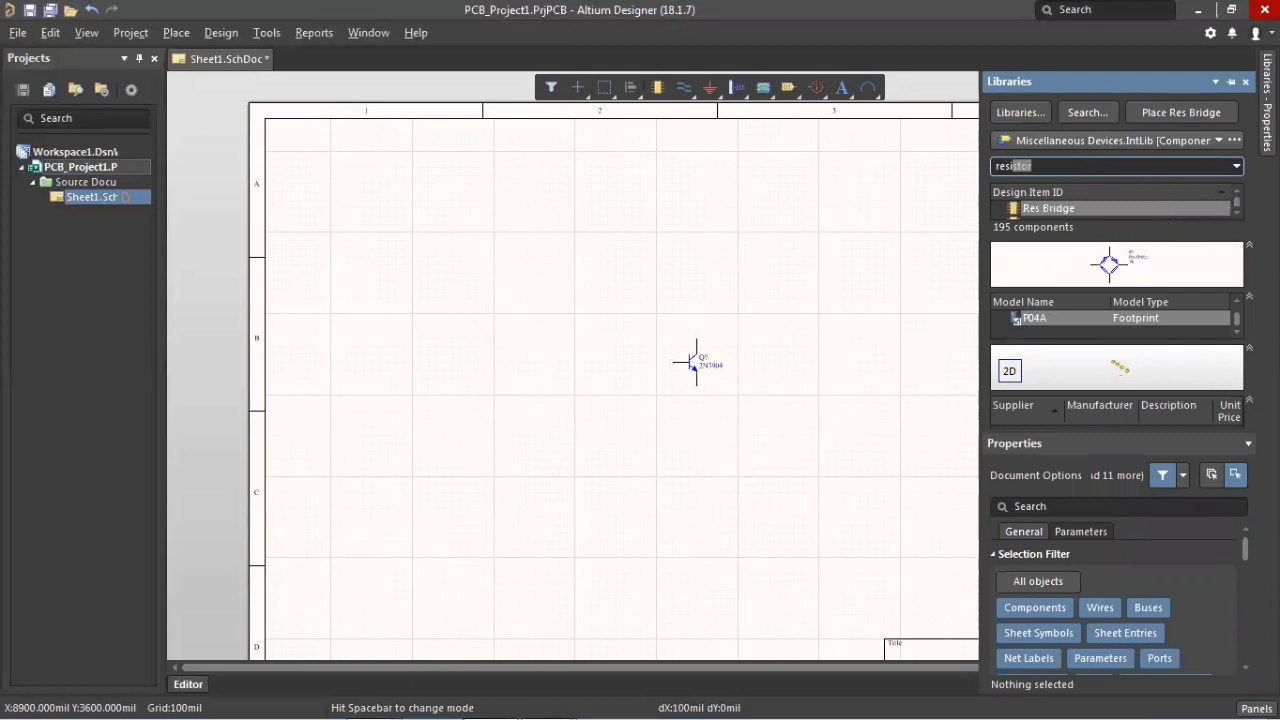
pyautogui.click(1238, 201)
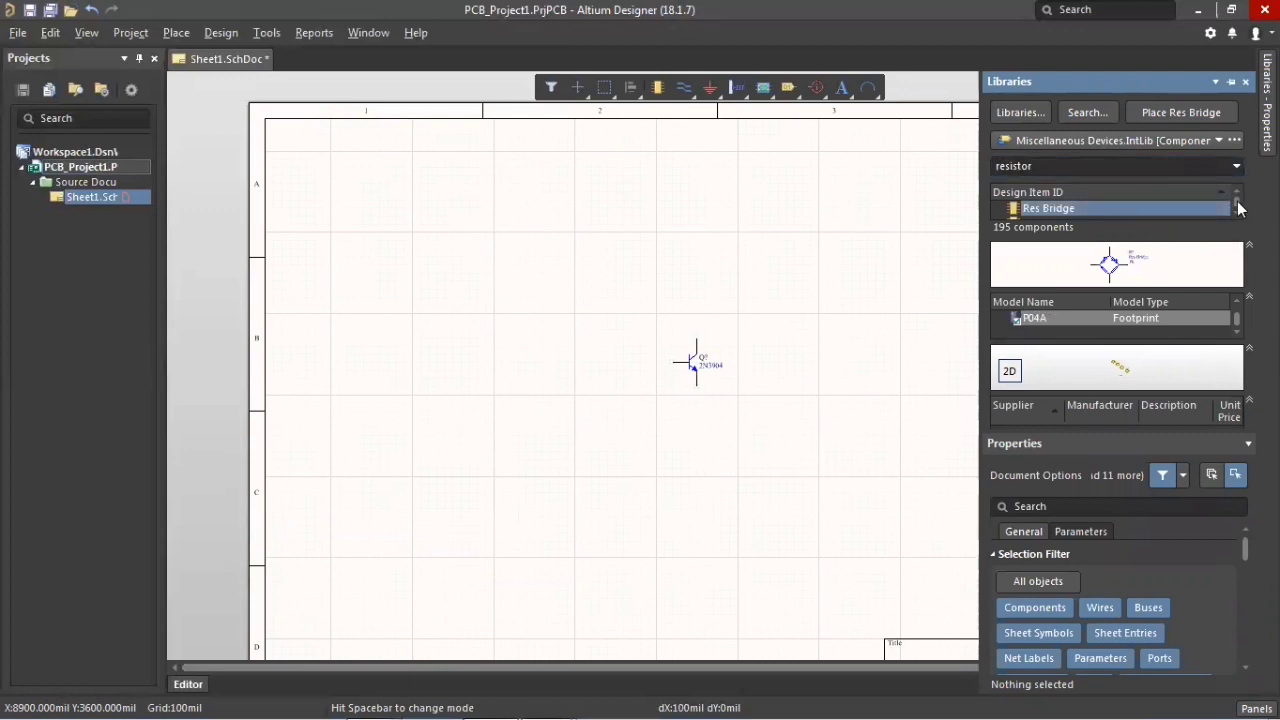
pyautogui.moveTo(1238, 206); pyautogui.dragTo(1238, 216)
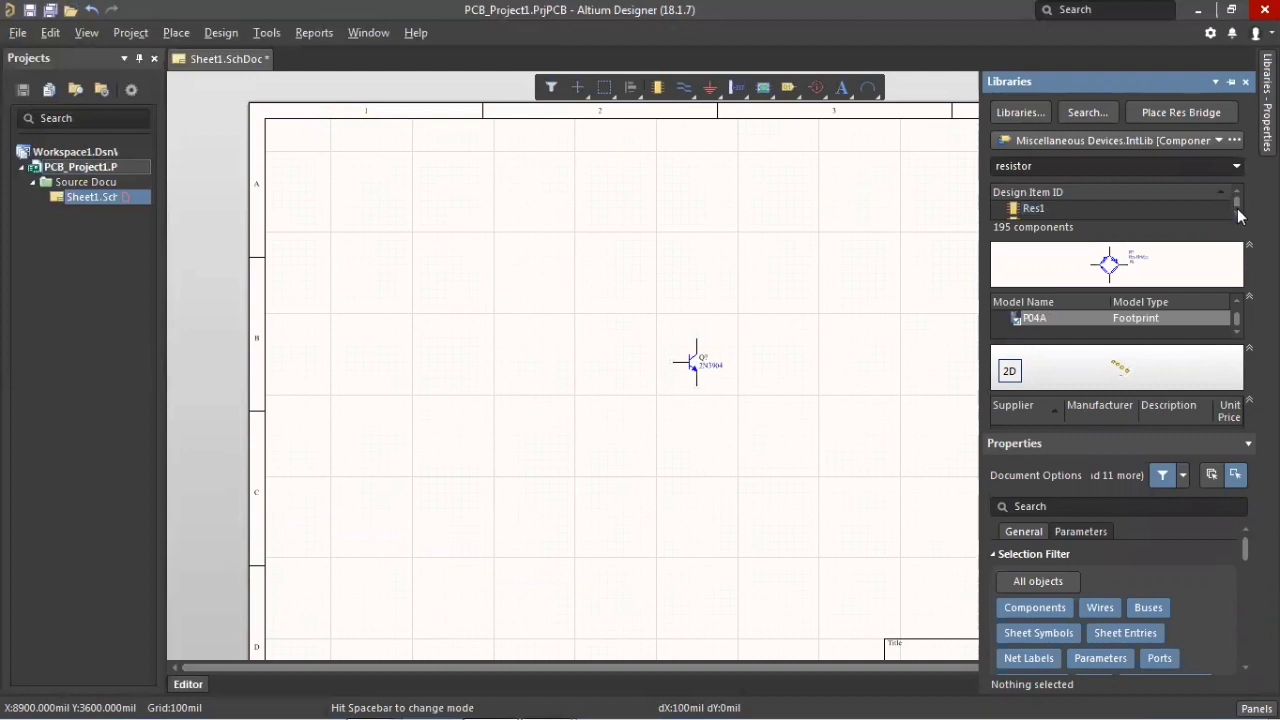
pyautogui.click(1190, 211)
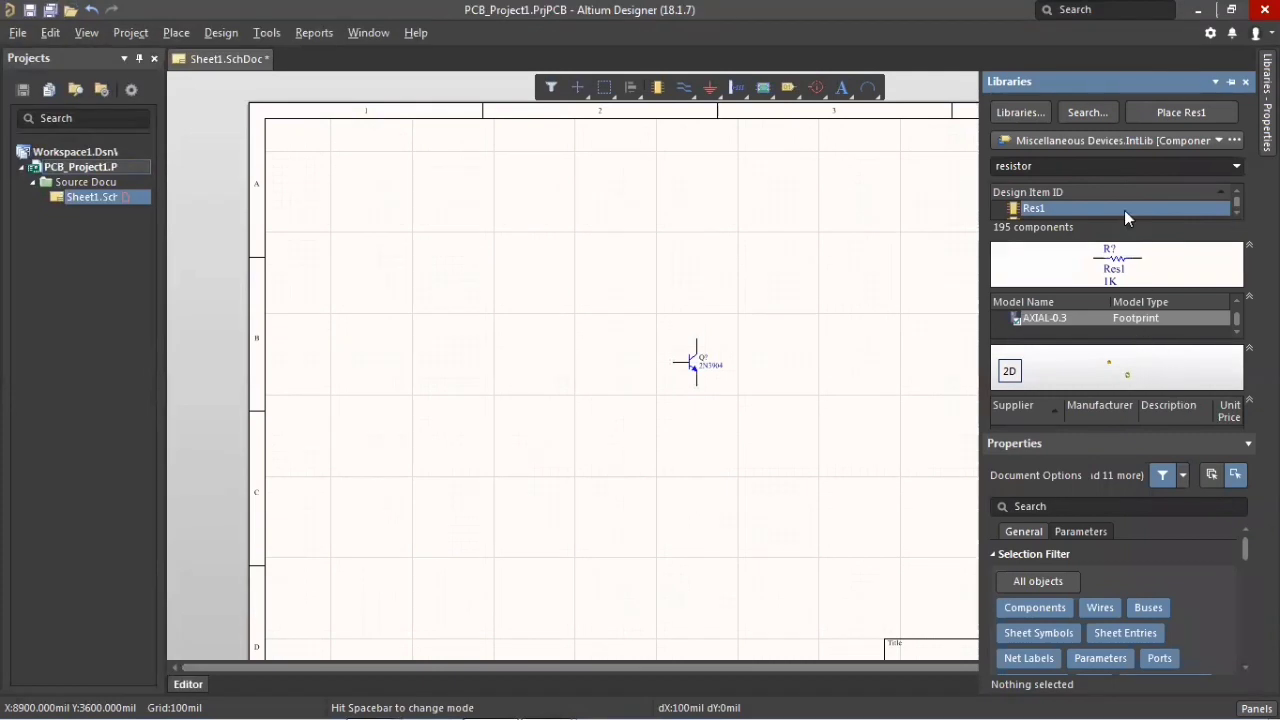
# Step: Place three Res1 resistors on the schematic, one to the left of the transistor and two side by side below it
pyautogui.moveTo(1124, 210); pyautogui.dragTo(573, 372)
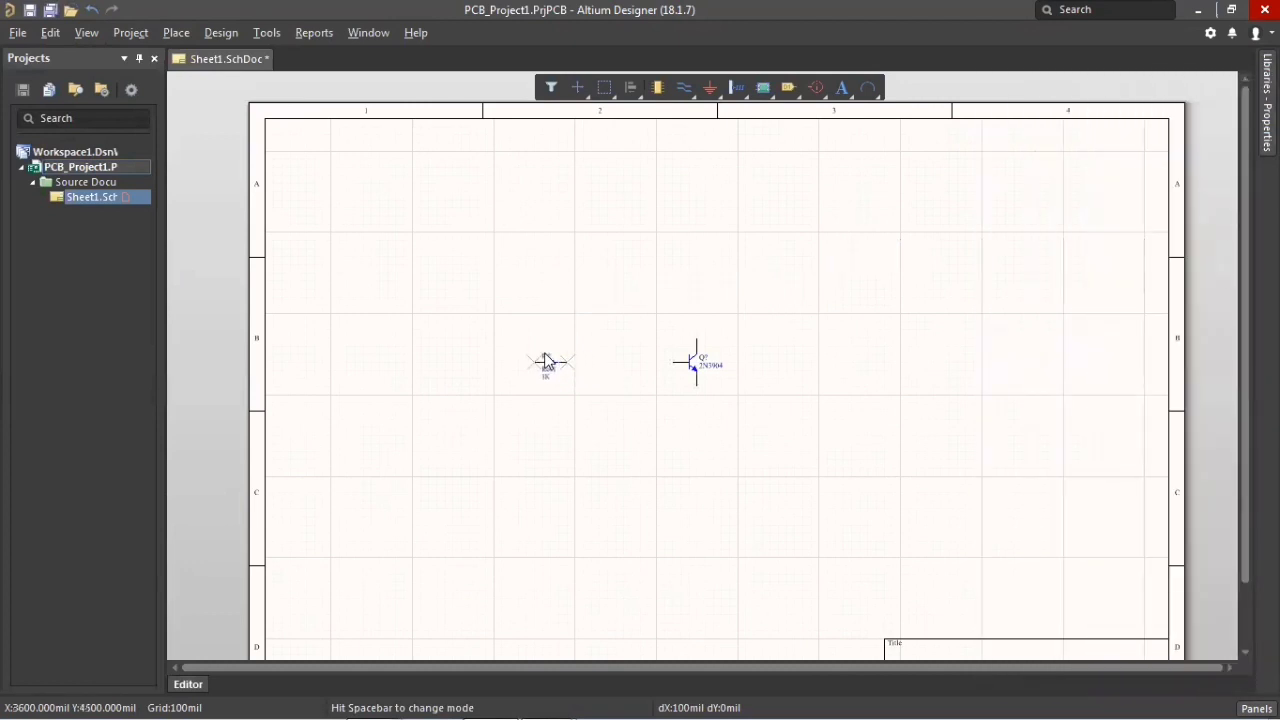
pyautogui.click(543, 362)
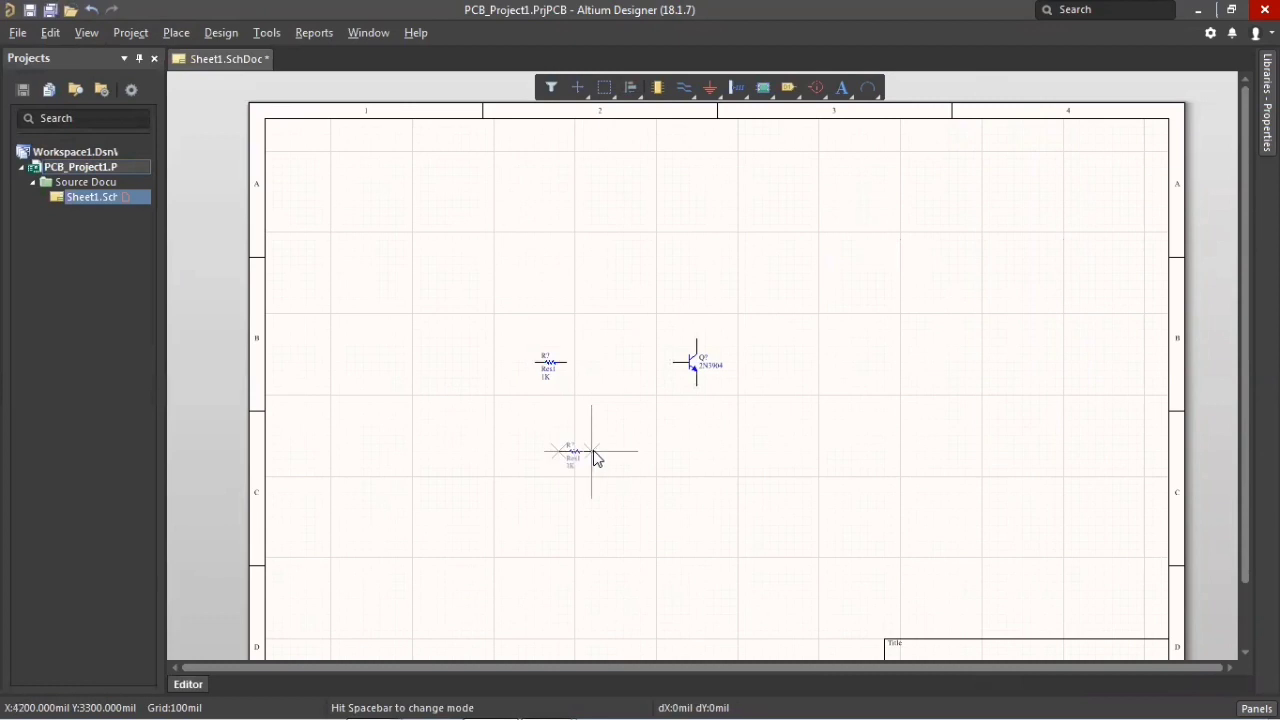
pyautogui.click(632, 459)
pyautogui.click(612, 461)
pyautogui.click(723, 467)
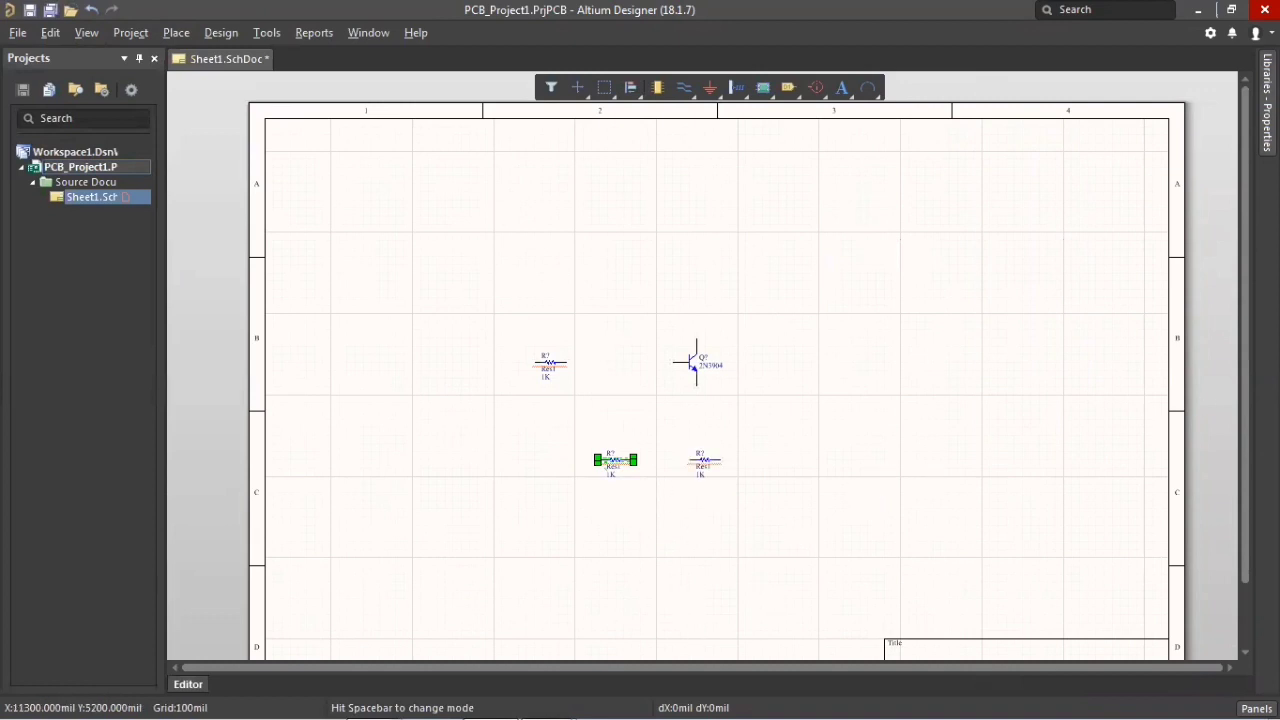
# Step: Filter the library components by "capacitor" and place a Cap2 capacitor to the right of the transistor
pyautogui.moveTo(1266, 115)
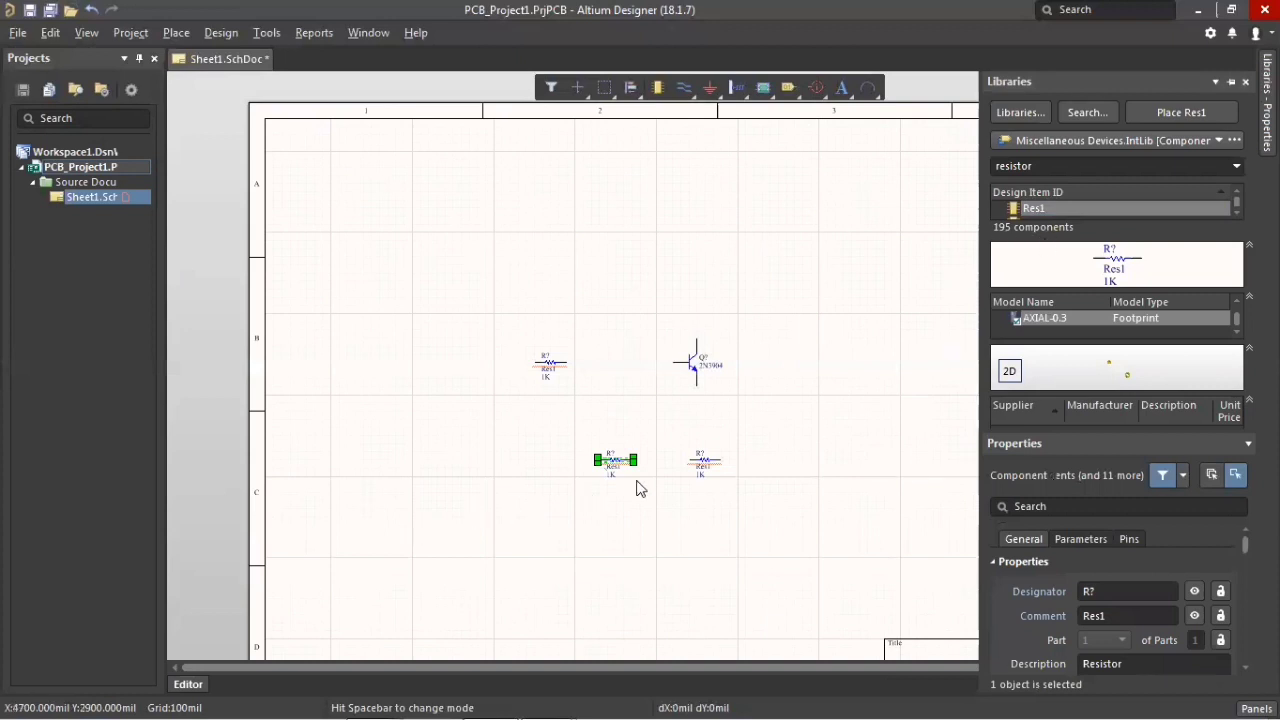
pyautogui.click(1062, 167)
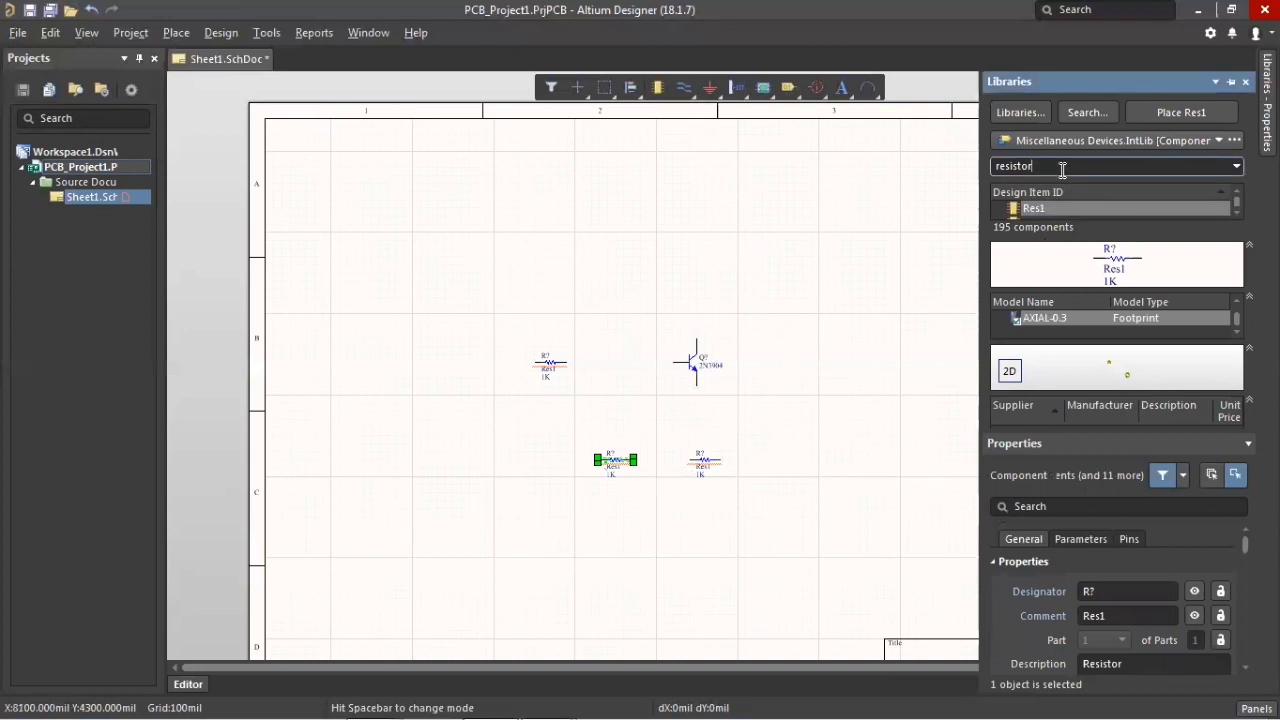
pyautogui.doubleClick(1061, 169)
pyautogui.write('capac')
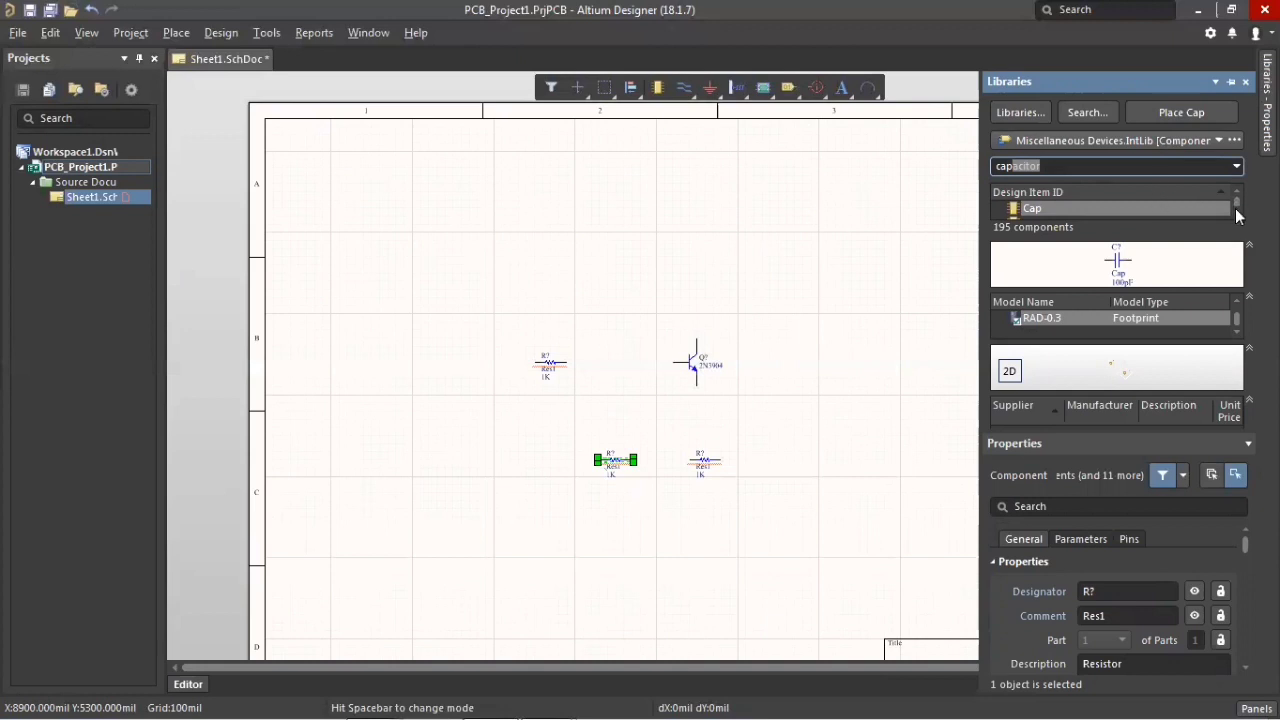
pyautogui.click(1237, 216)
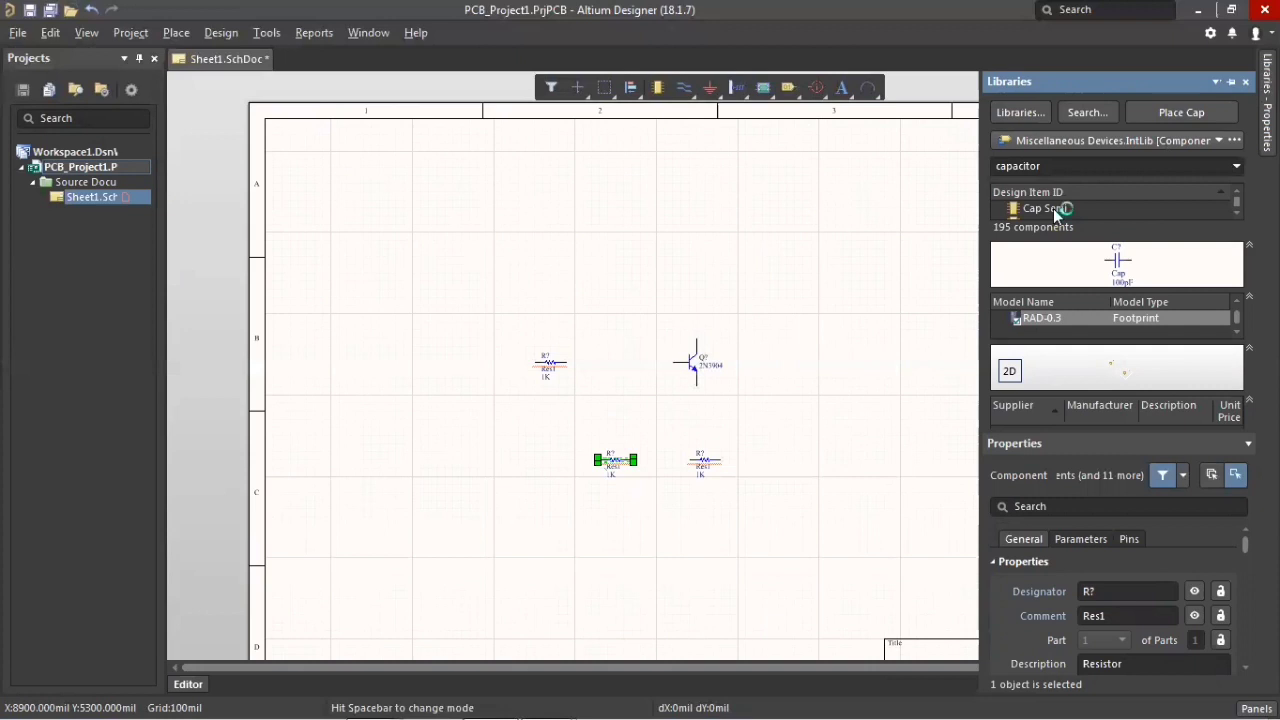
pyautogui.click(1237, 213)
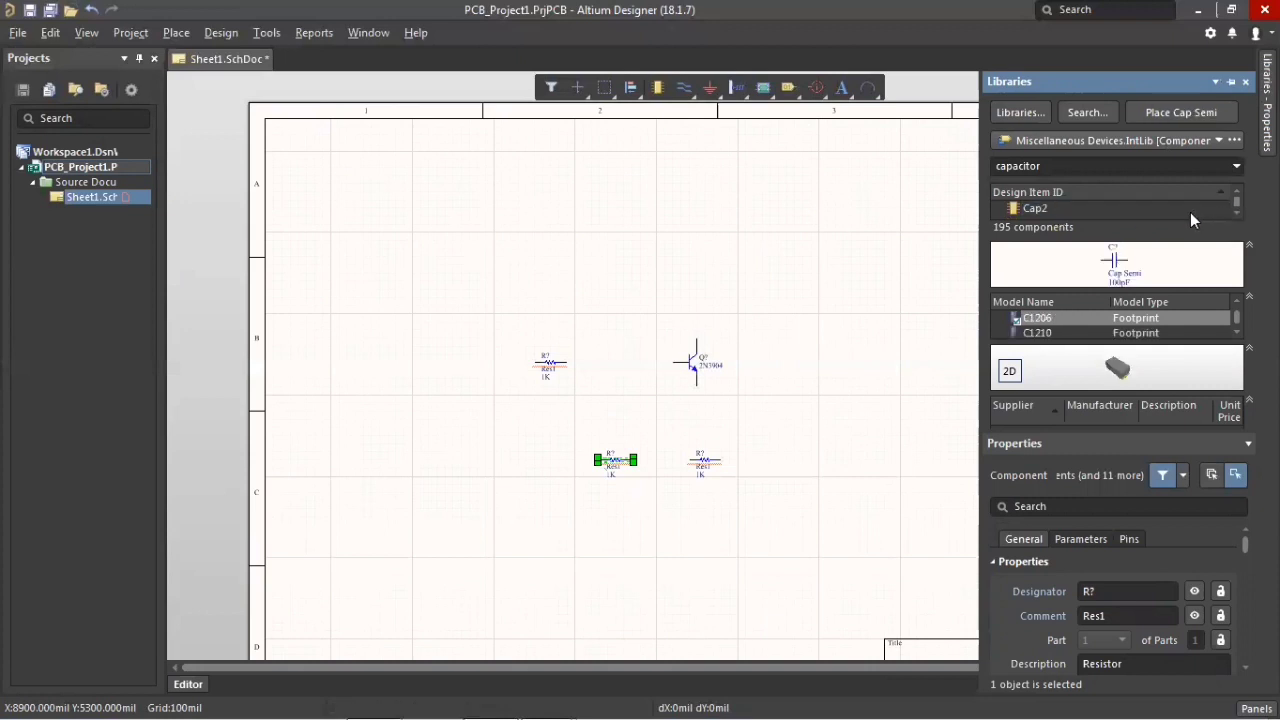
pyautogui.click(1190, 210)
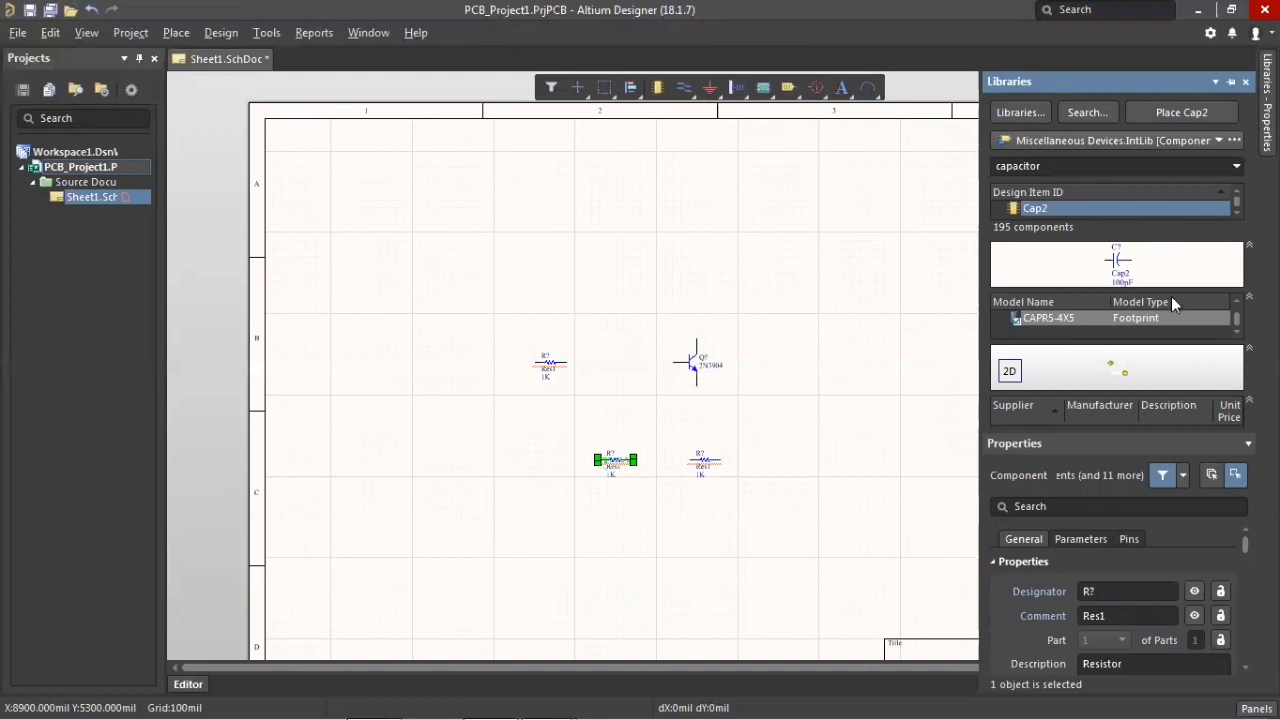
pyautogui.moveTo(1138, 208); pyautogui.dragTo(808, 366)
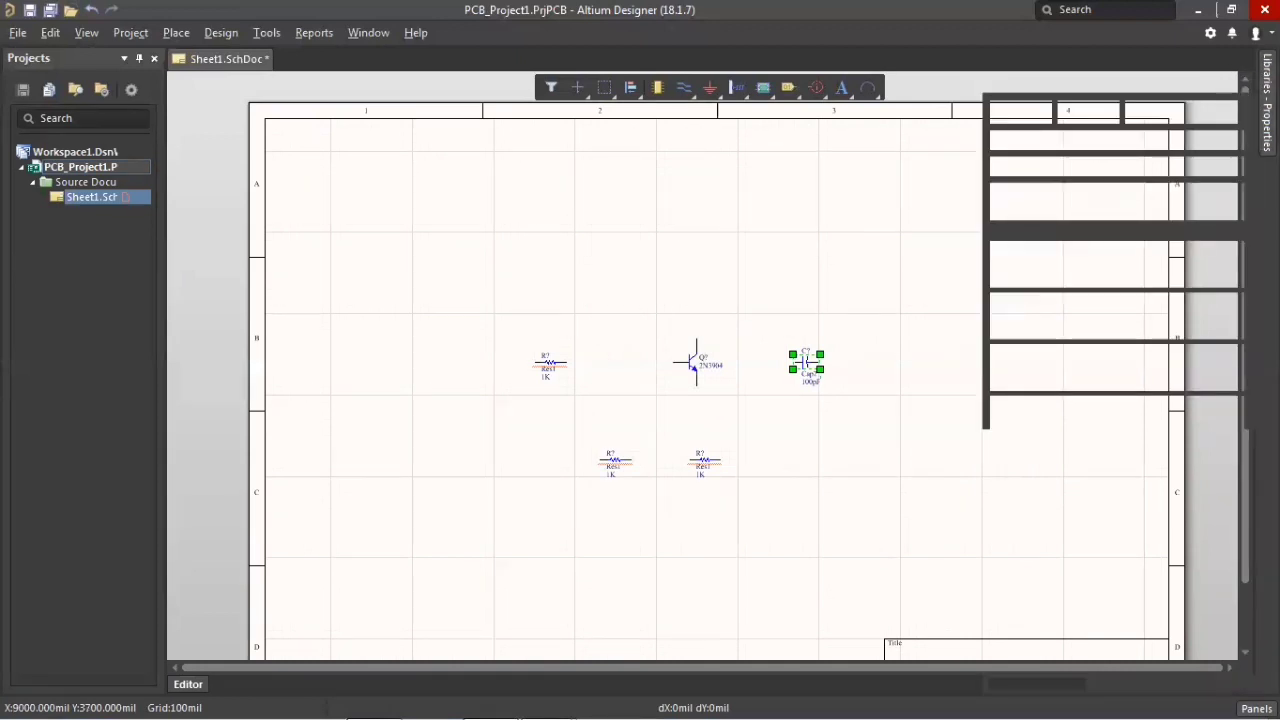
# Step: Filter the library components by "led" and place two LED0 parts on the schematic, above and to the right of the capacitor
pyautogui.click(1108, 170)
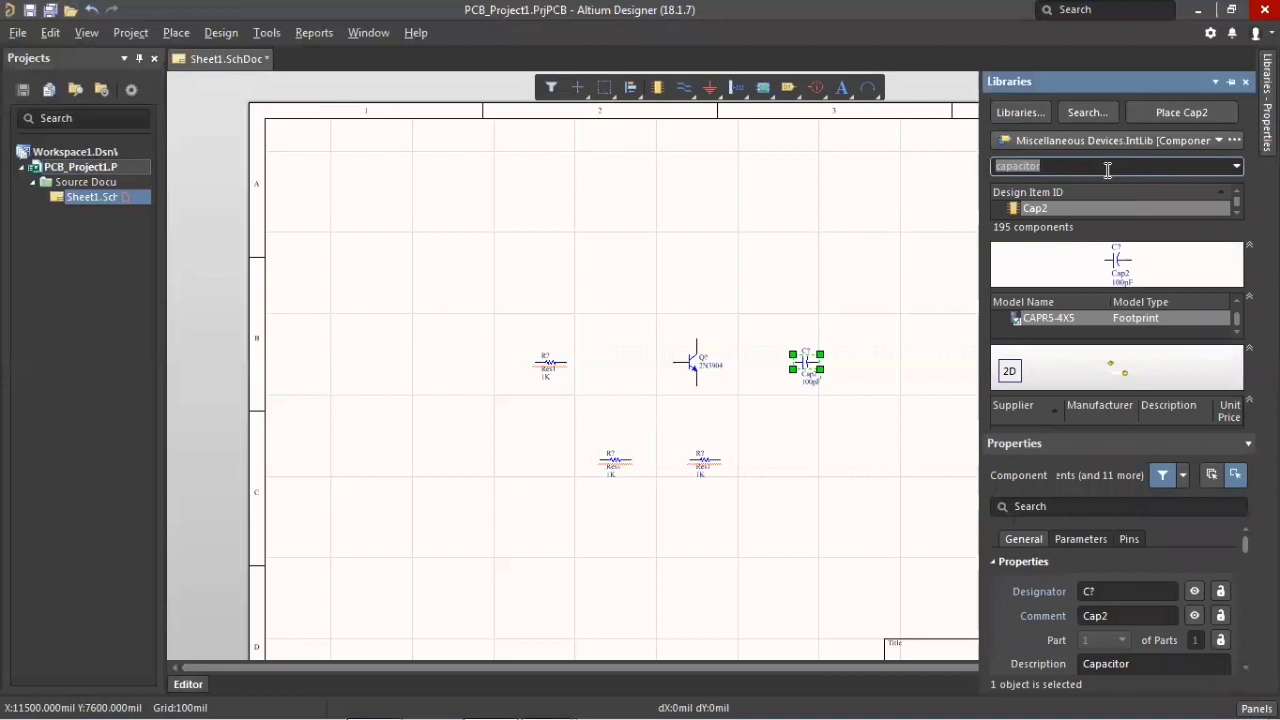
pyautogui.press('BackSpace')
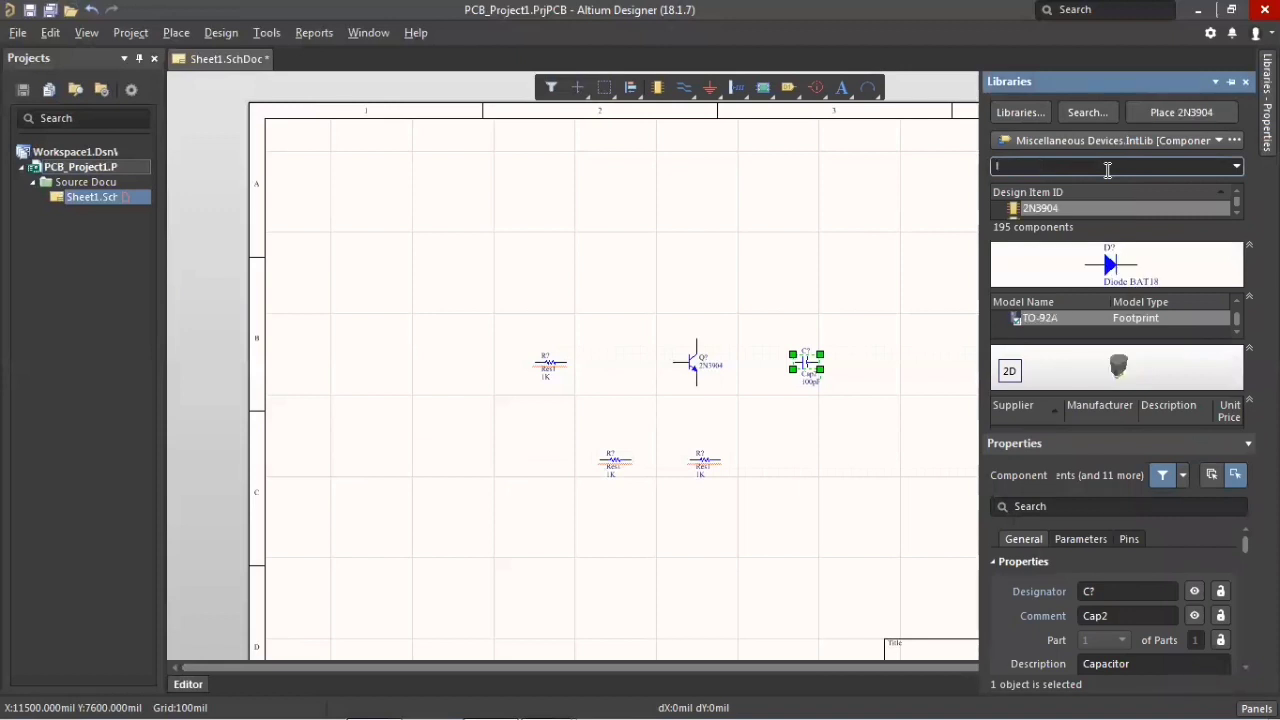
pyautogui.write('led')
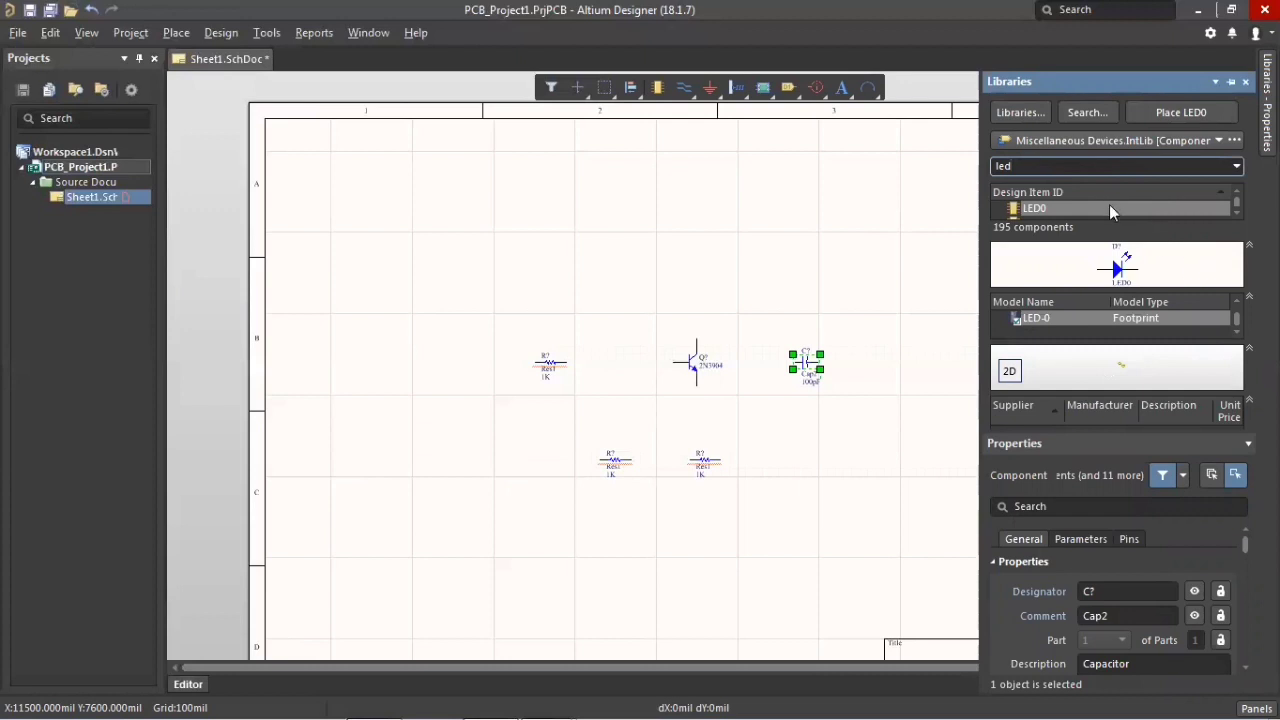
pyautogui.doubleClick(1169, 210)
pyautogui.click(838, 247)
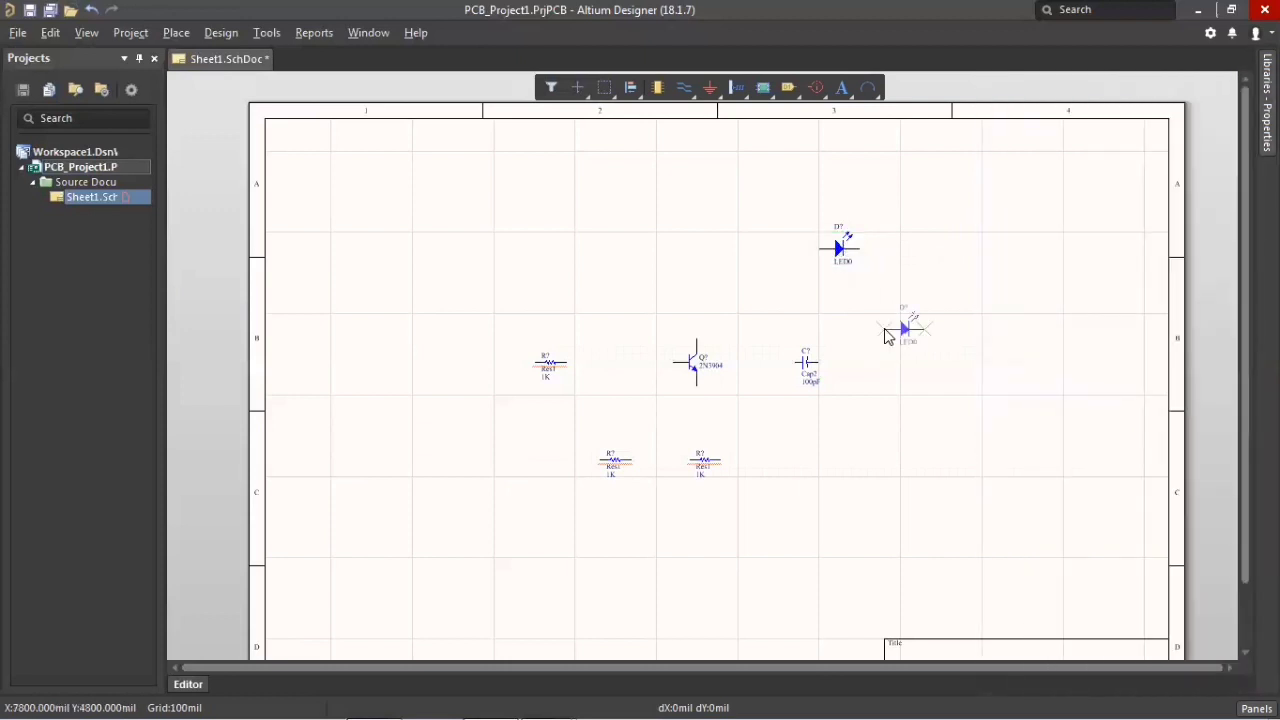
pyautogui.click(871, 333)
pyautogui.press('Escape')
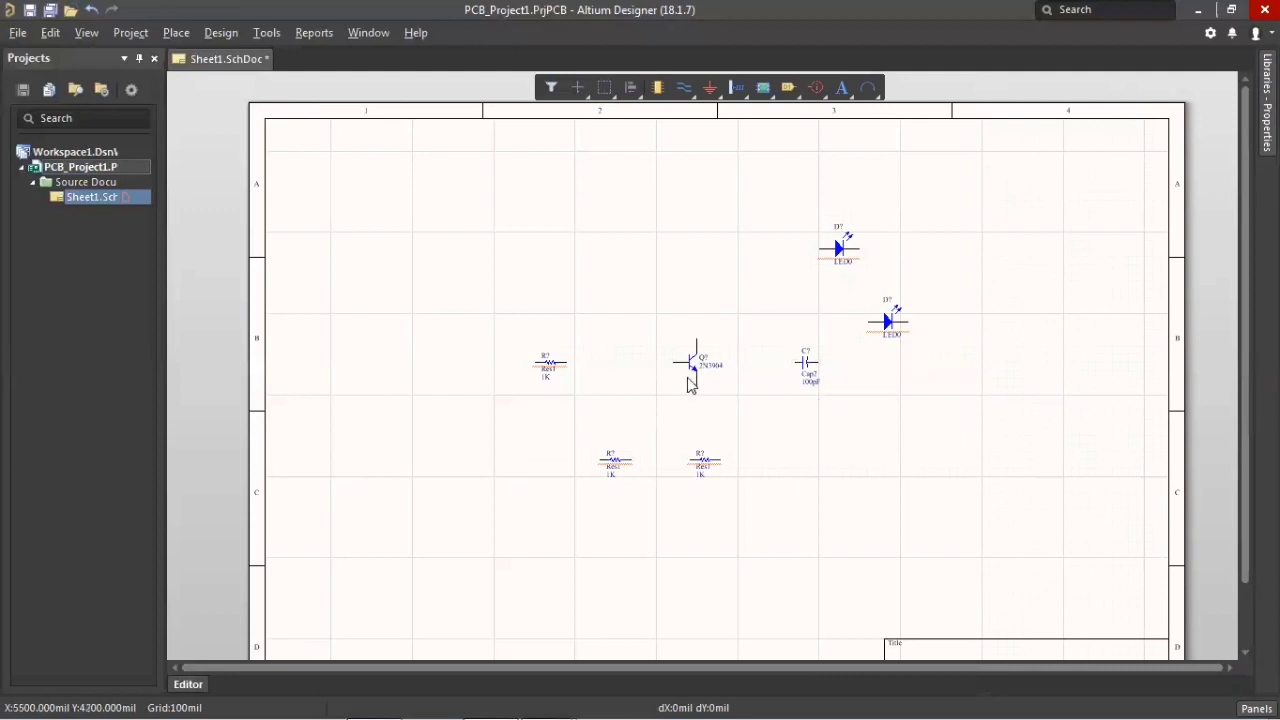
# Step: Rotate the 2N3904 transistor until its base points upward, and shift it slightly downward on the sheet
pyautogui.moveTo(700, 374)
pyautogui.mouseDown()
pyautogui.moveTo(660, 370)
pyautogui.moveTo(681, 368)
pyautogui.mouseUp()
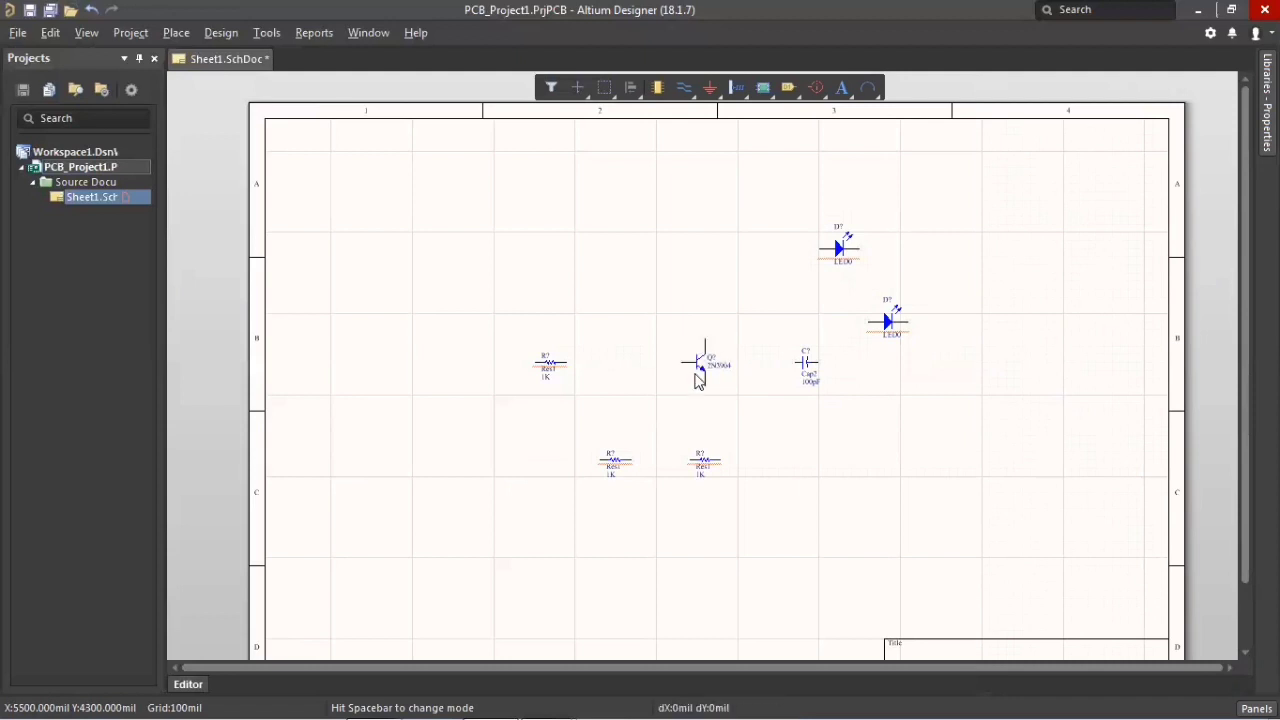
pyautogui.moveTo(700, 370); pyautogui.dragTo(675, 364)
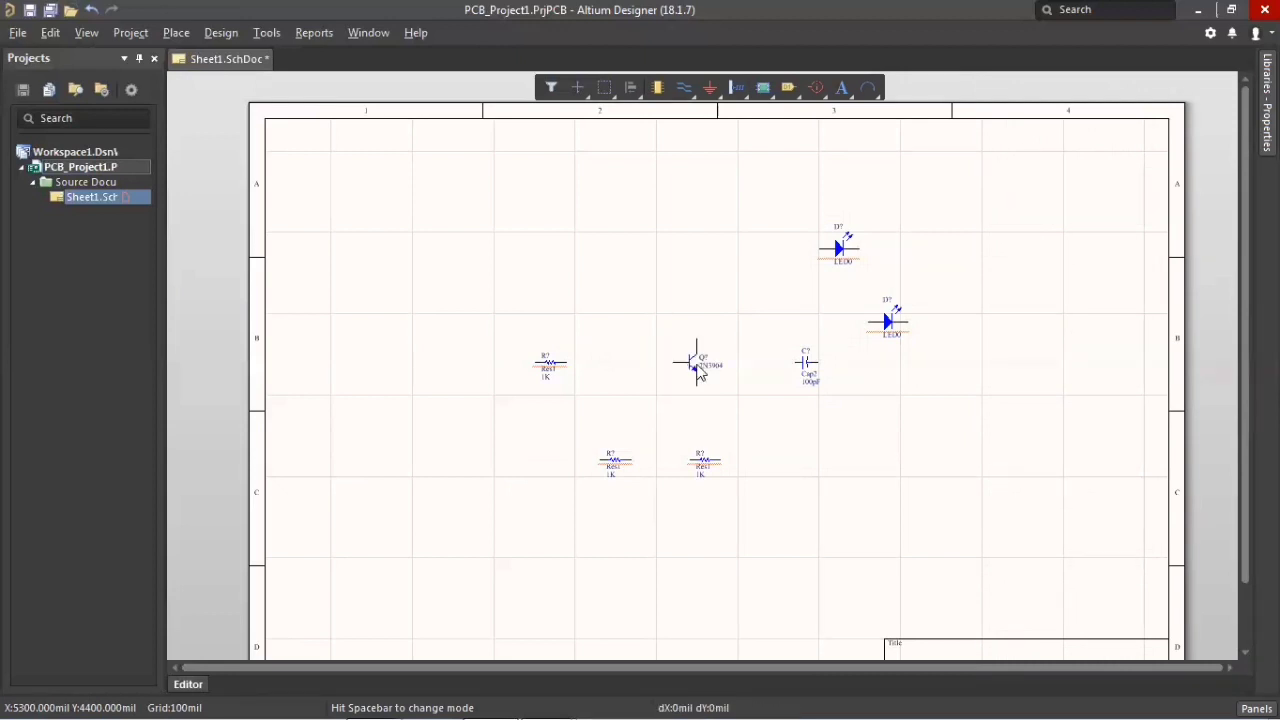
pyautogui.click(697, 364)
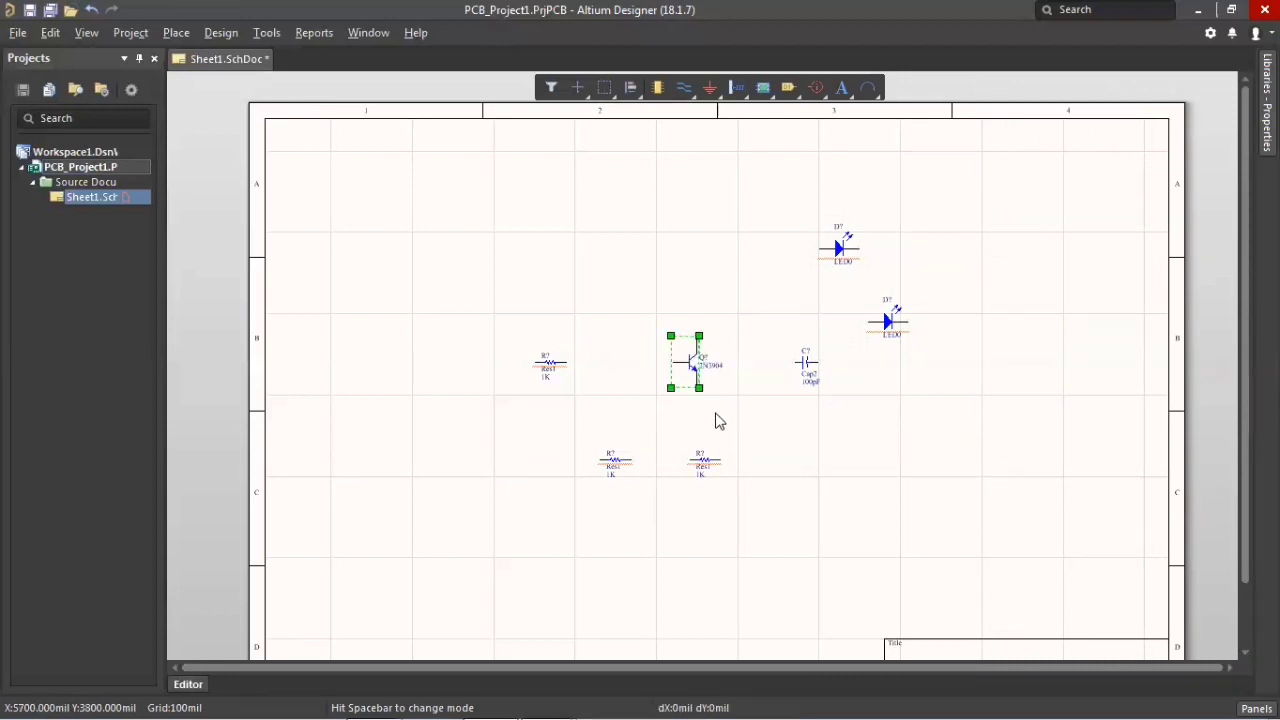
pyautogui.press('space')
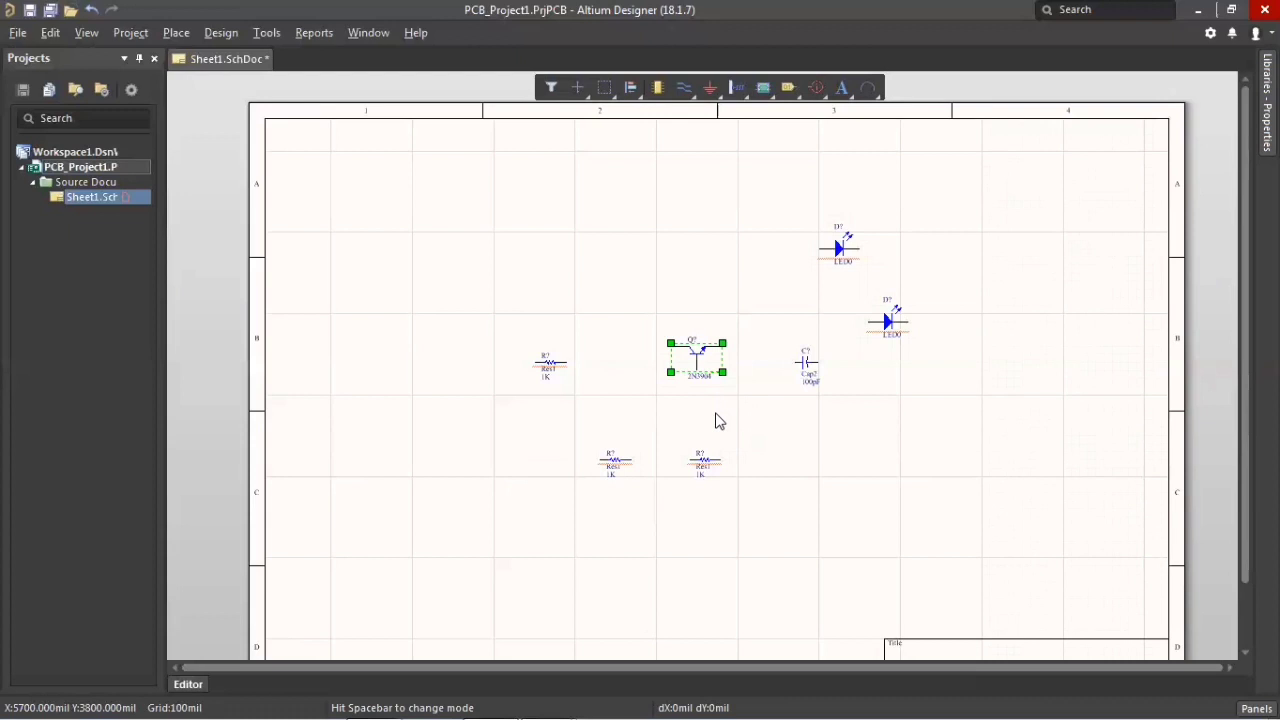
pyautogui.press('space')
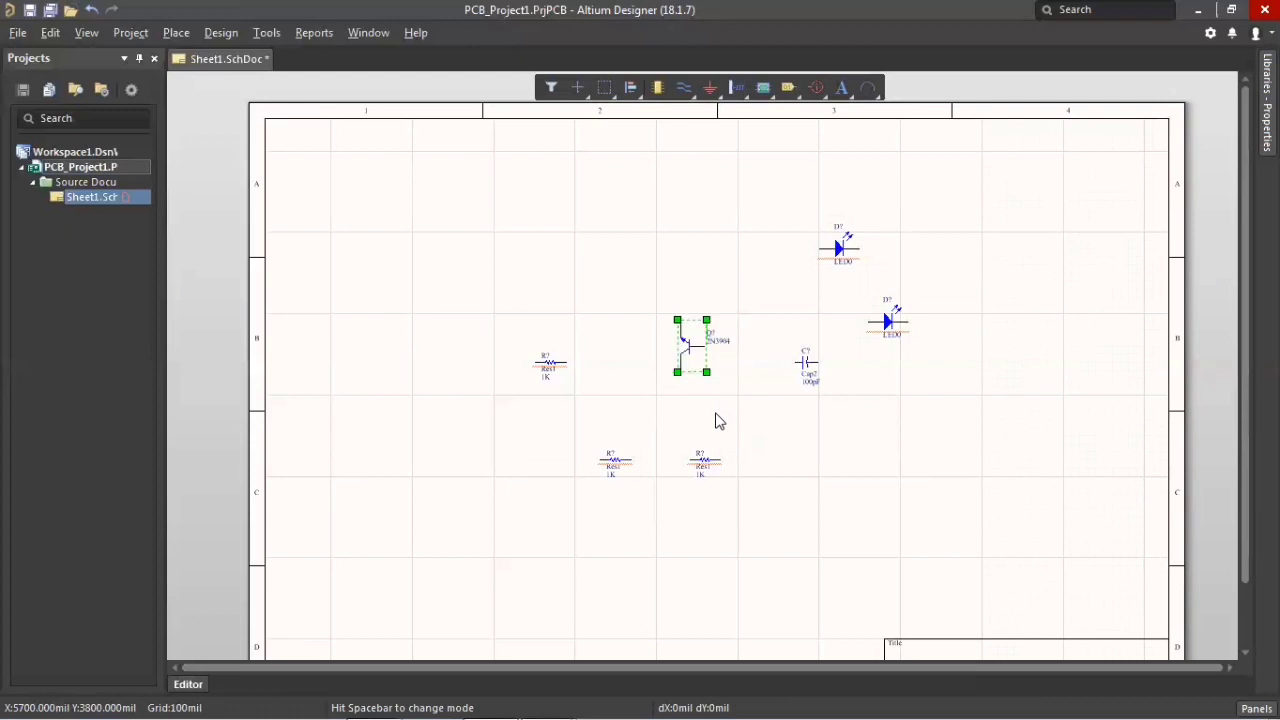
pyautogui.press('space')
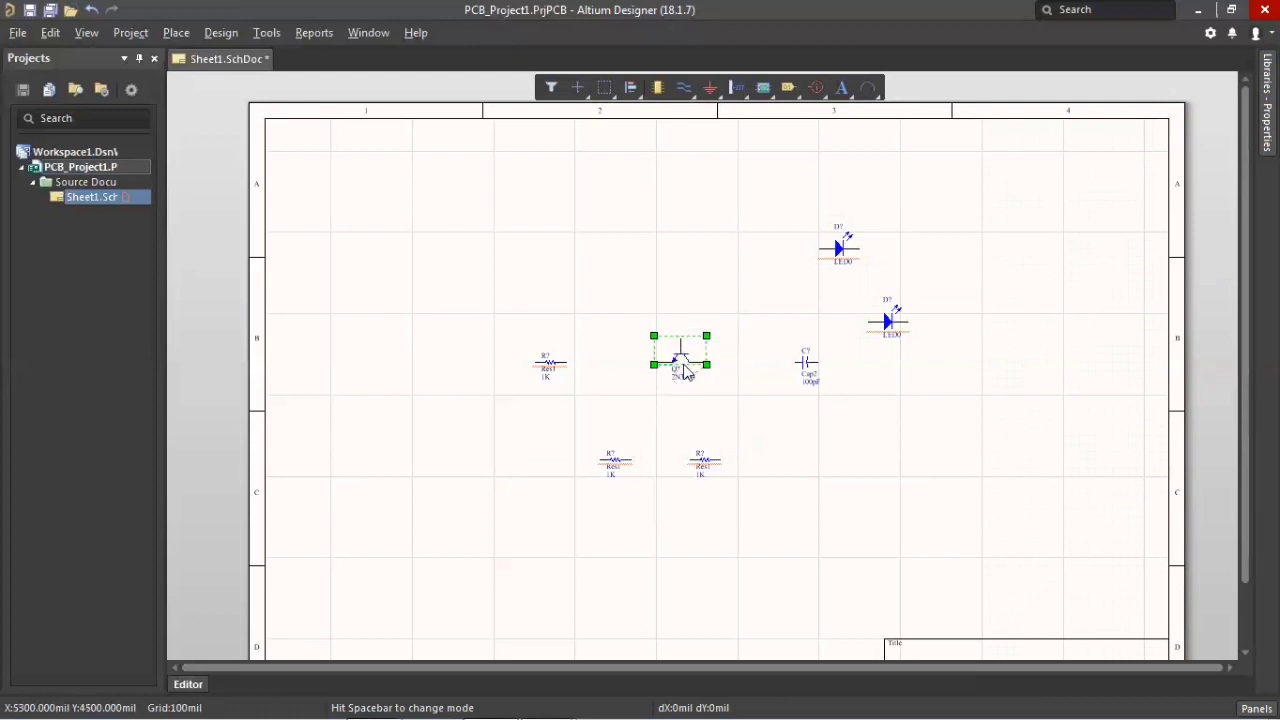
pyautogui.moveTo(680, 341); pyautogui.dragTo(681, 364)
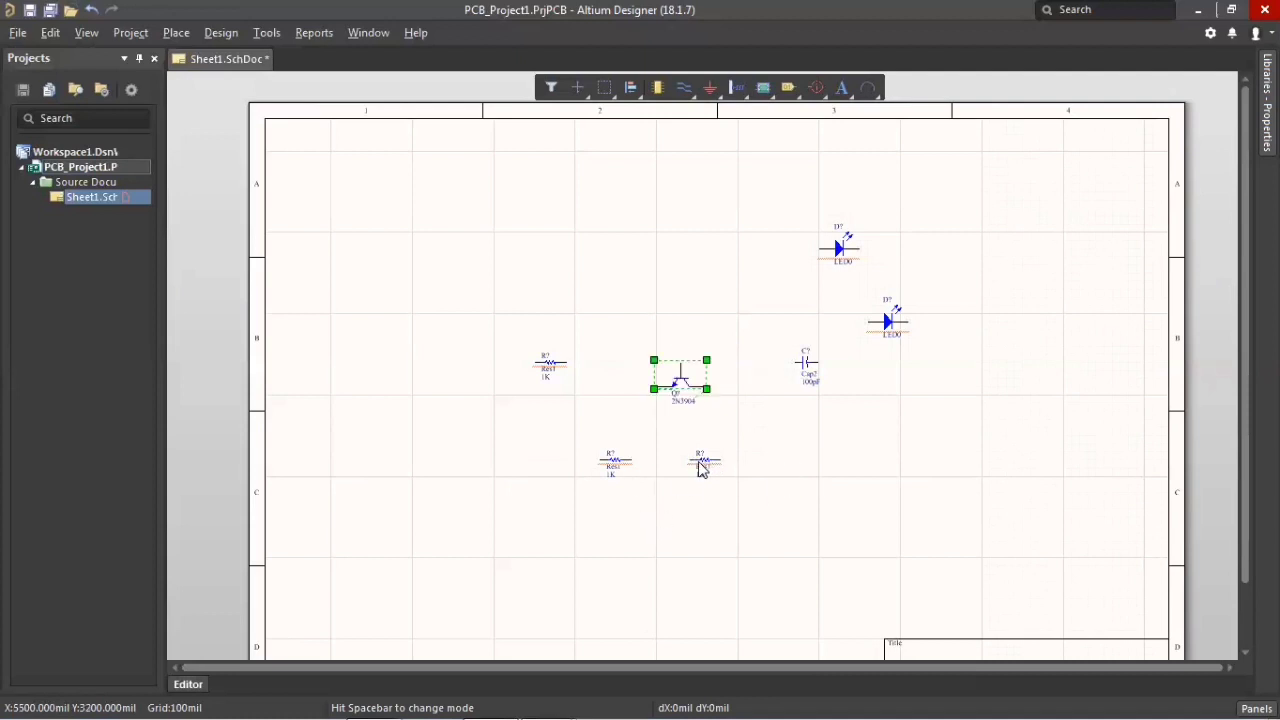
# Step: Move the lower right resistor to the right of the transistor, and place the capacitor, rotated 180°, just above that resistor
pyautogui.moveTo(705, 467); pyautogui.dragTo(782, 388)
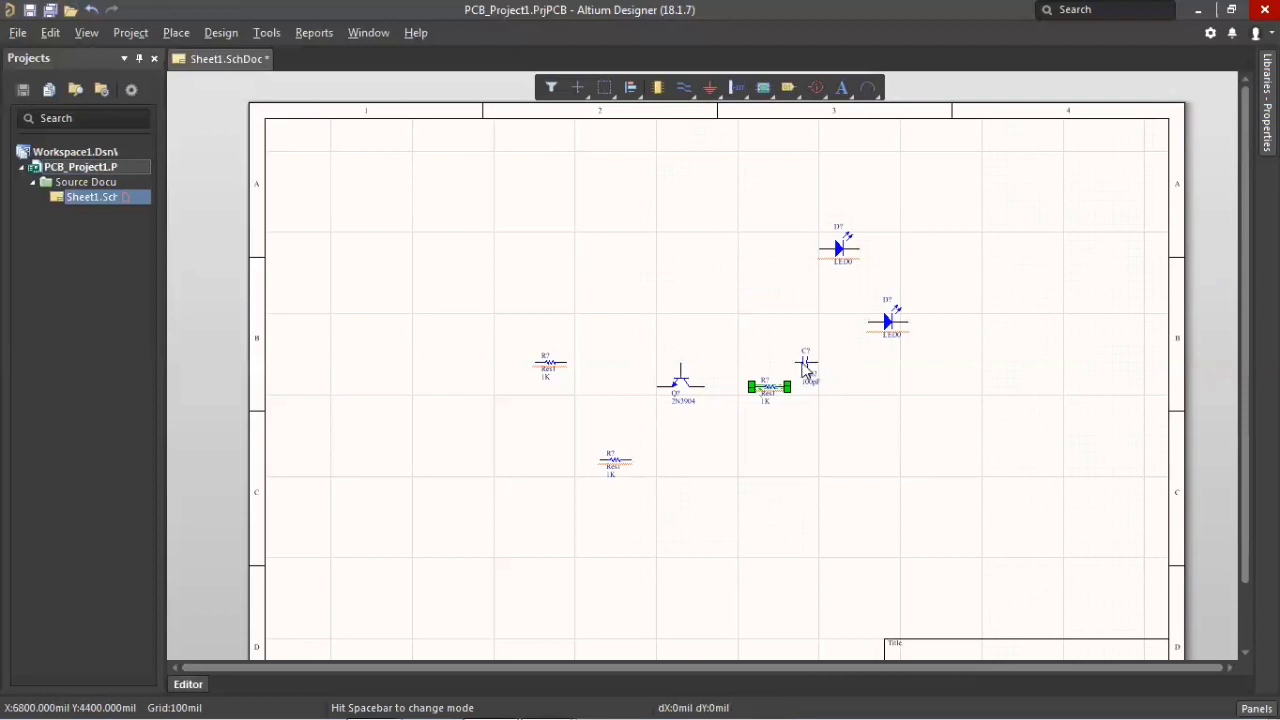
pyautogui.moveTo(808, 368); pyautogui.dragTo(758, 346)
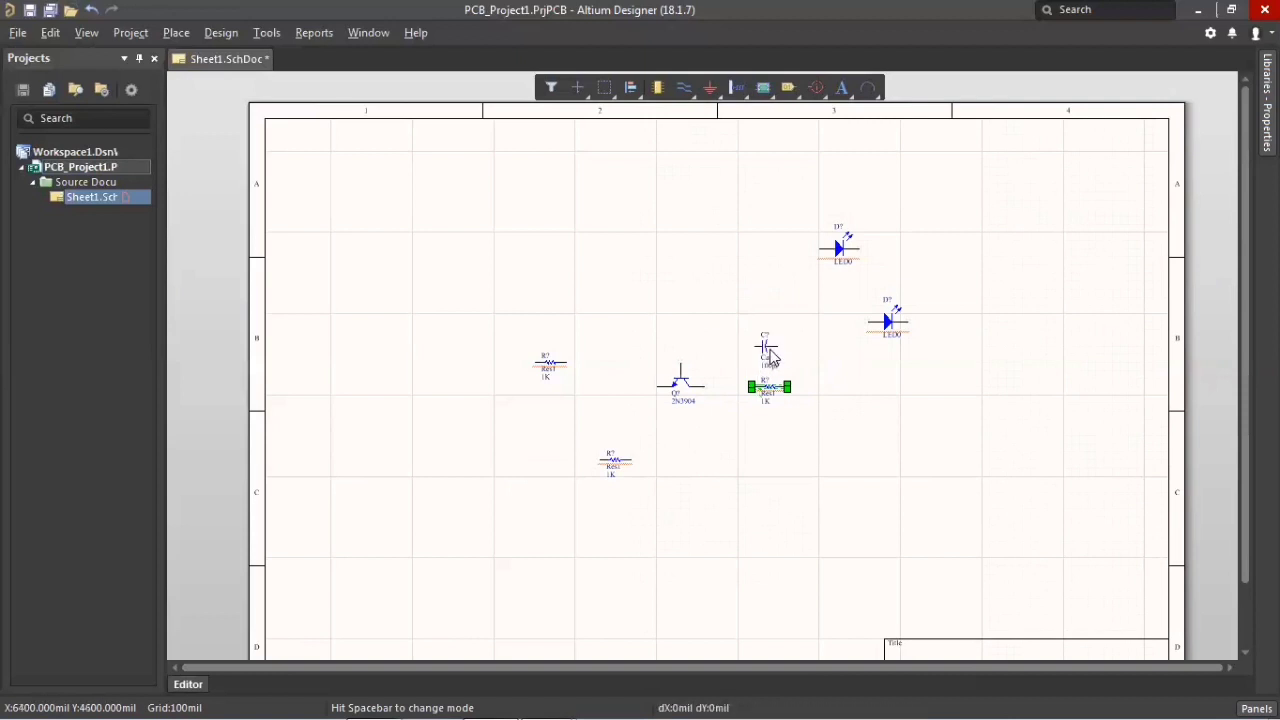
pyautogui.click(767, 350)
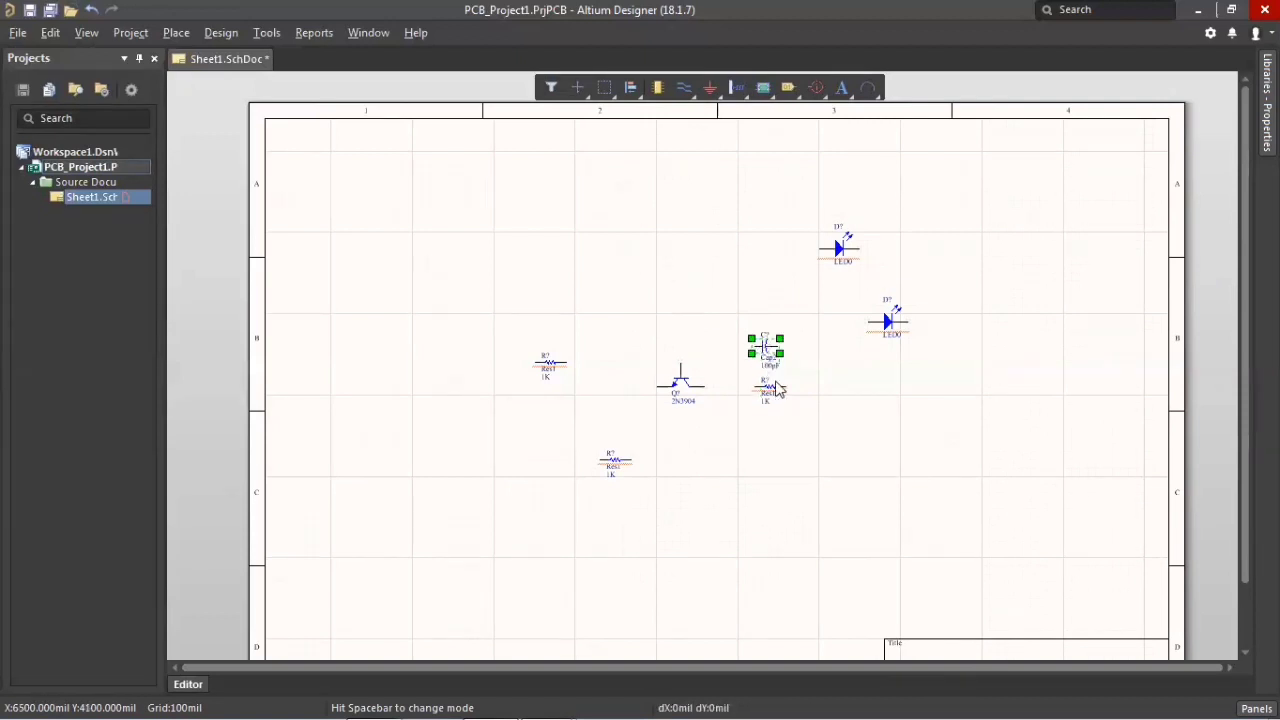
pyautogui.press('space')
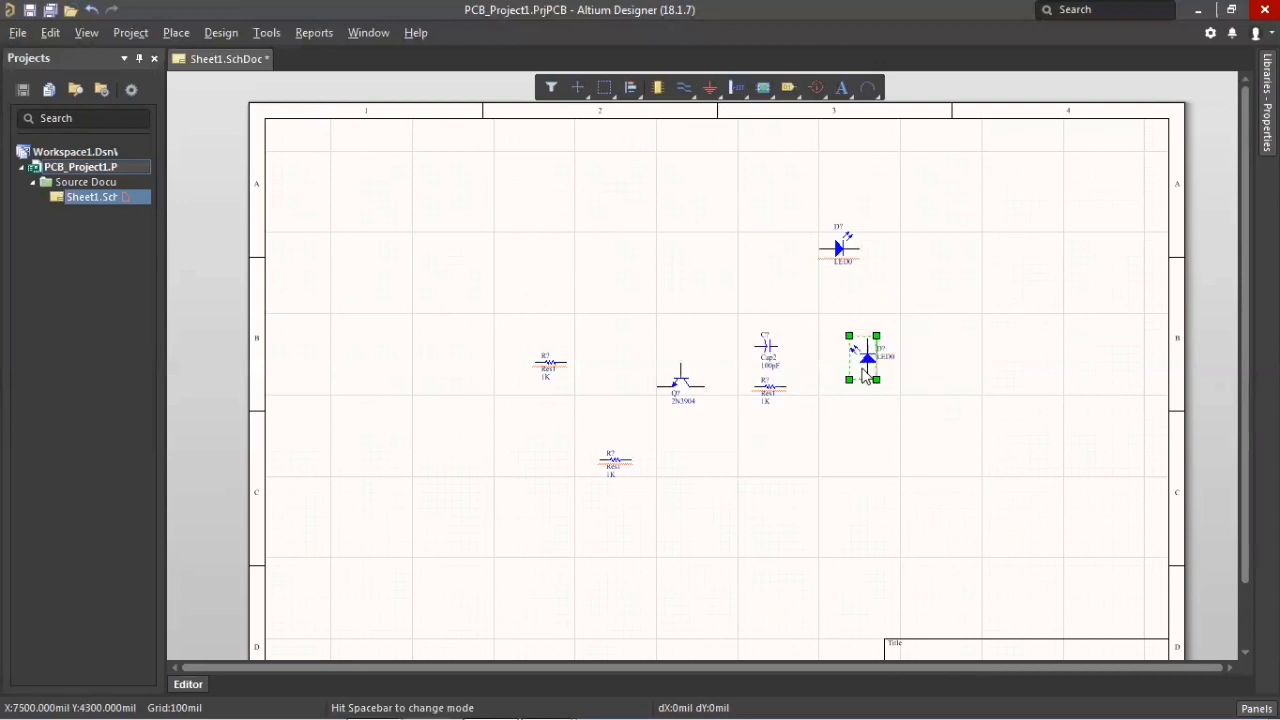
# Step: Rotate both LEDs 180° and position the lower one to the right of the resistor and capacitor
pyautogui.press('space')
pyautogui.moveTo(875, 358); pyautogui.dragTo(870, 371)
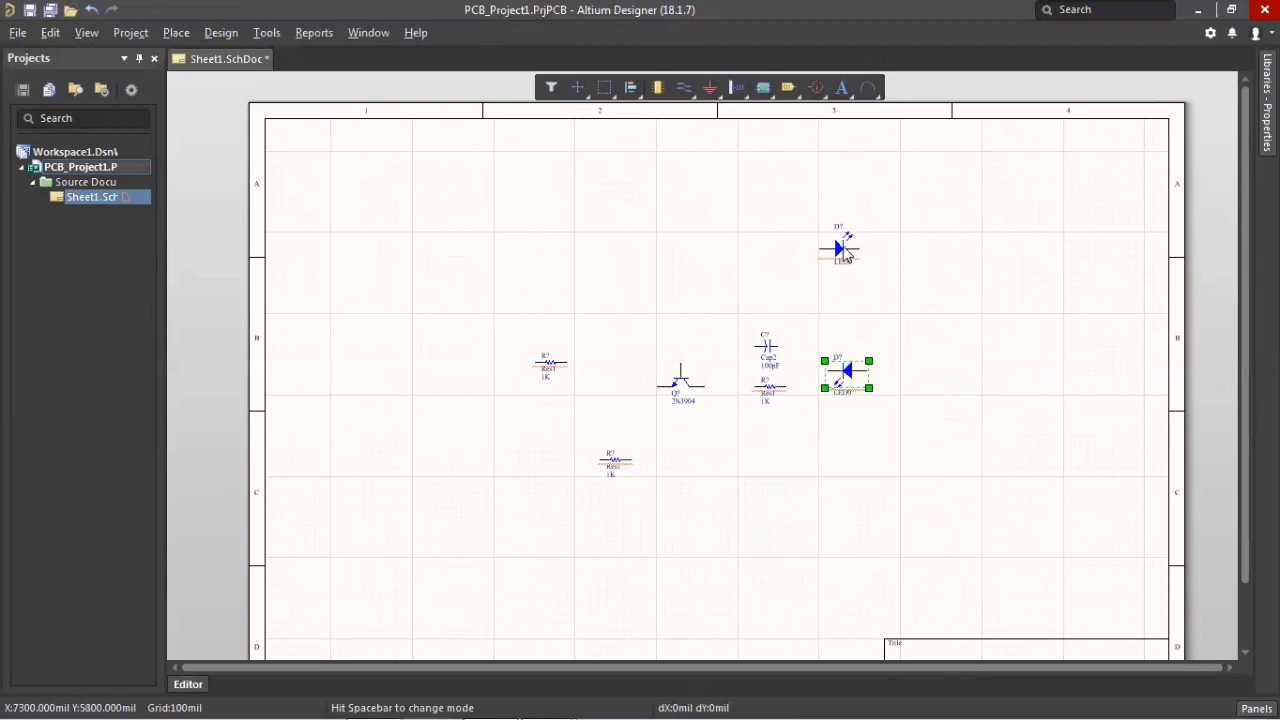
pyautogui.click(845, 256)
pyautogui.moveTo(860, 252)
pyautogui.mouseDown()
pyautogui.moveTo(856, 276)
pyautogui.moveTo(857, 248)
pyautogui.mouseUp()
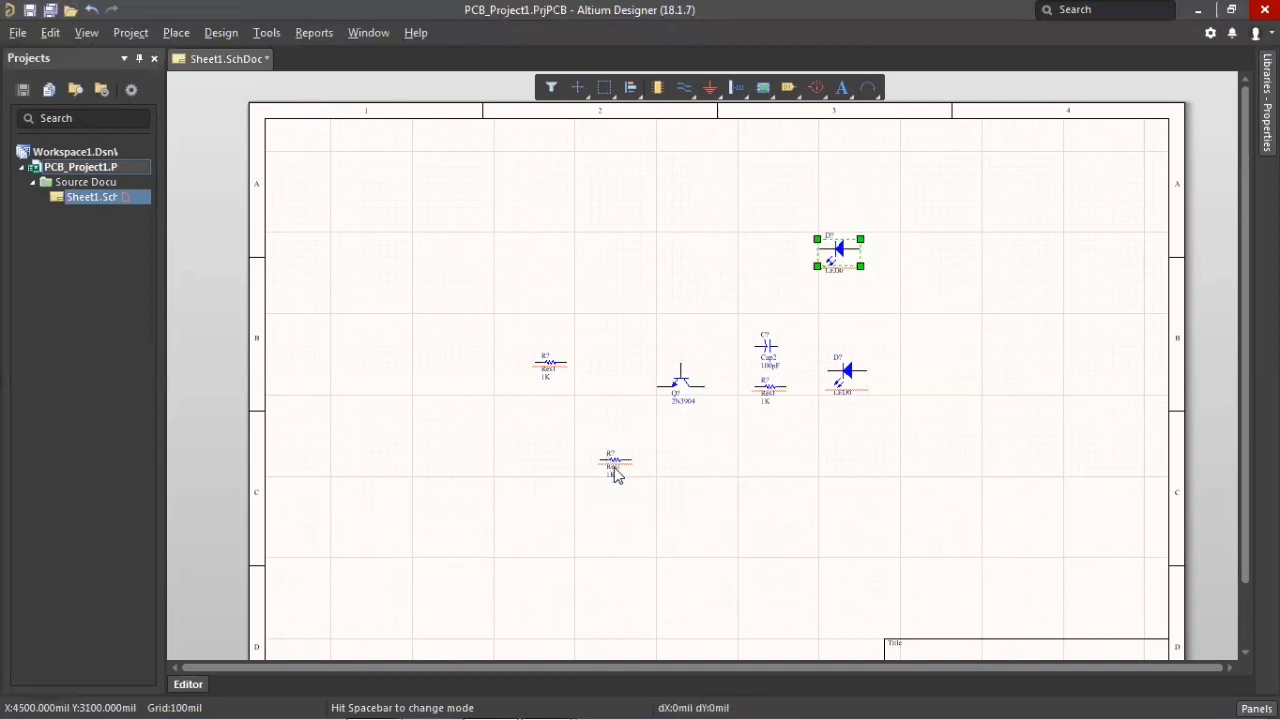
# Step: Stand the leftmost resistor upright above the transistor, and move the resistor below the transistor to its left side
pyautogui.doubleClick(548, 361)
pyautogui.moveTo(548, 361); pyautogui.dragTo(680, 340)
pyautogui.press('space')
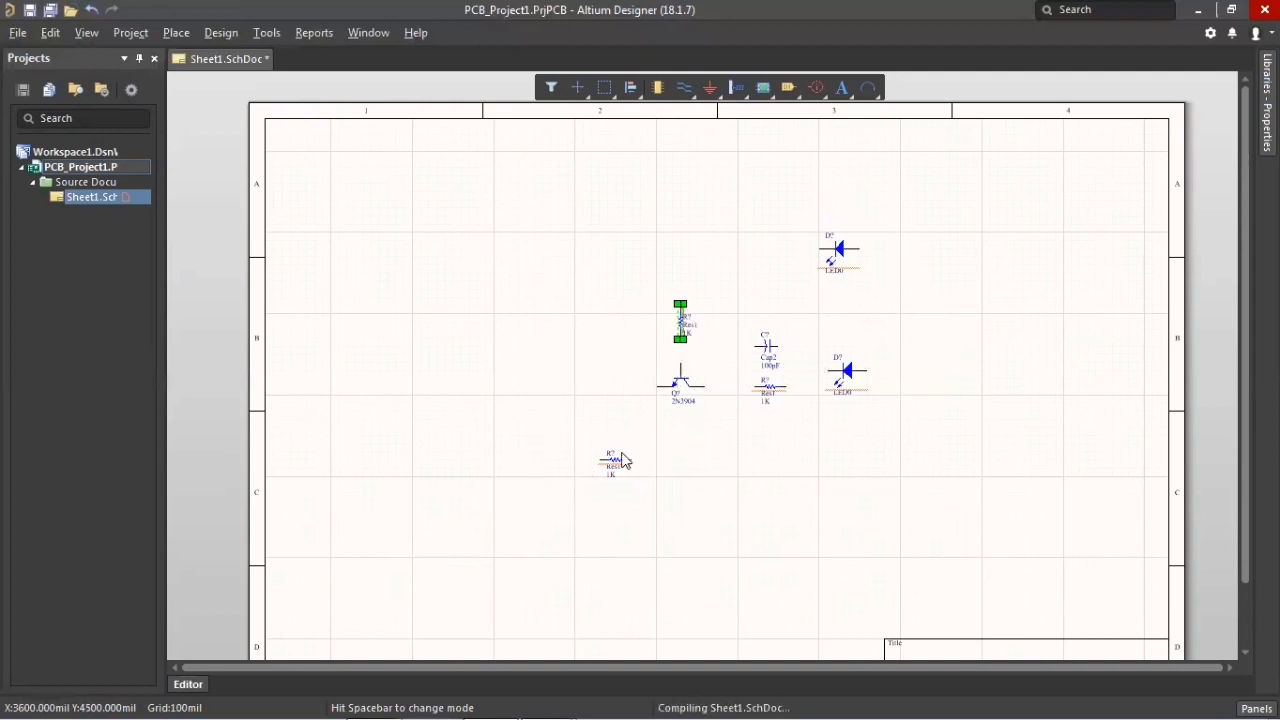
pyautogui.moveTo(614, 463); pyautogui.dragTo(604, 385)
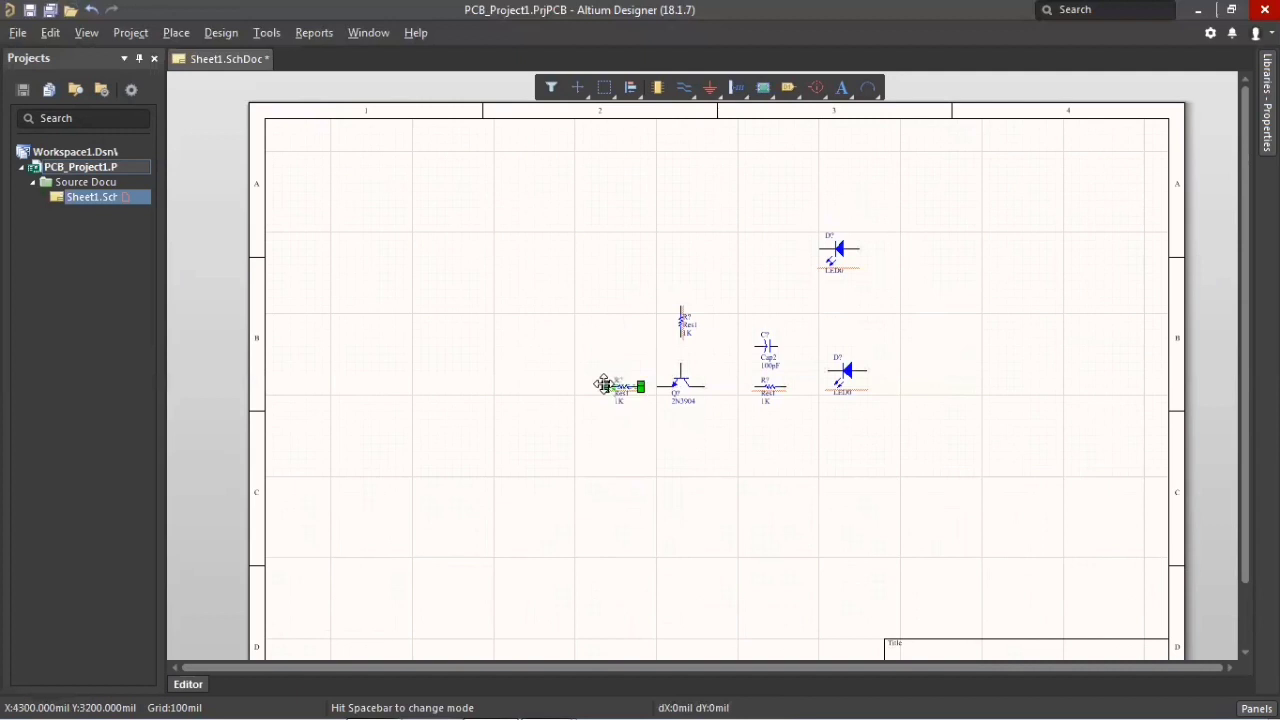
pyautogui.click(680, 322)
pyautogui.moveTo(680, 322); pyautogui.dragTo(680, 298)
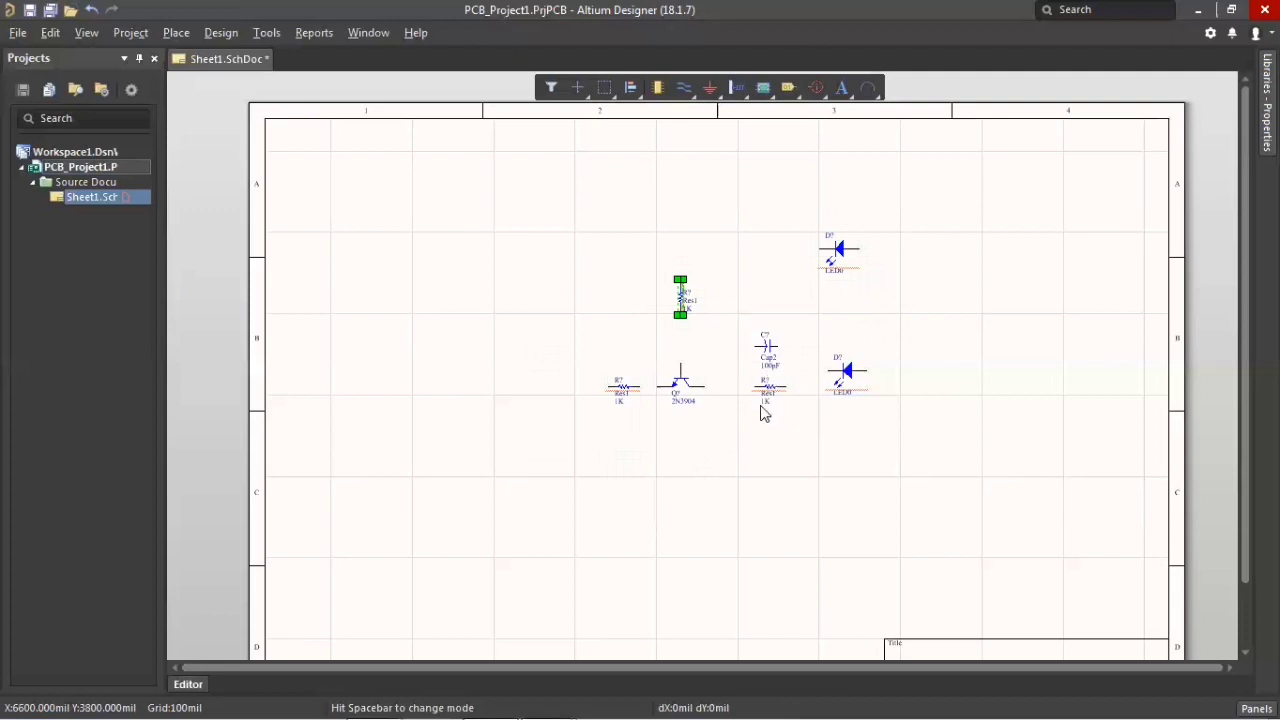
# Step: Set the value of the resistor to the left of the transistor to 4.7K
pyautogui.doubleClick(686, 301)
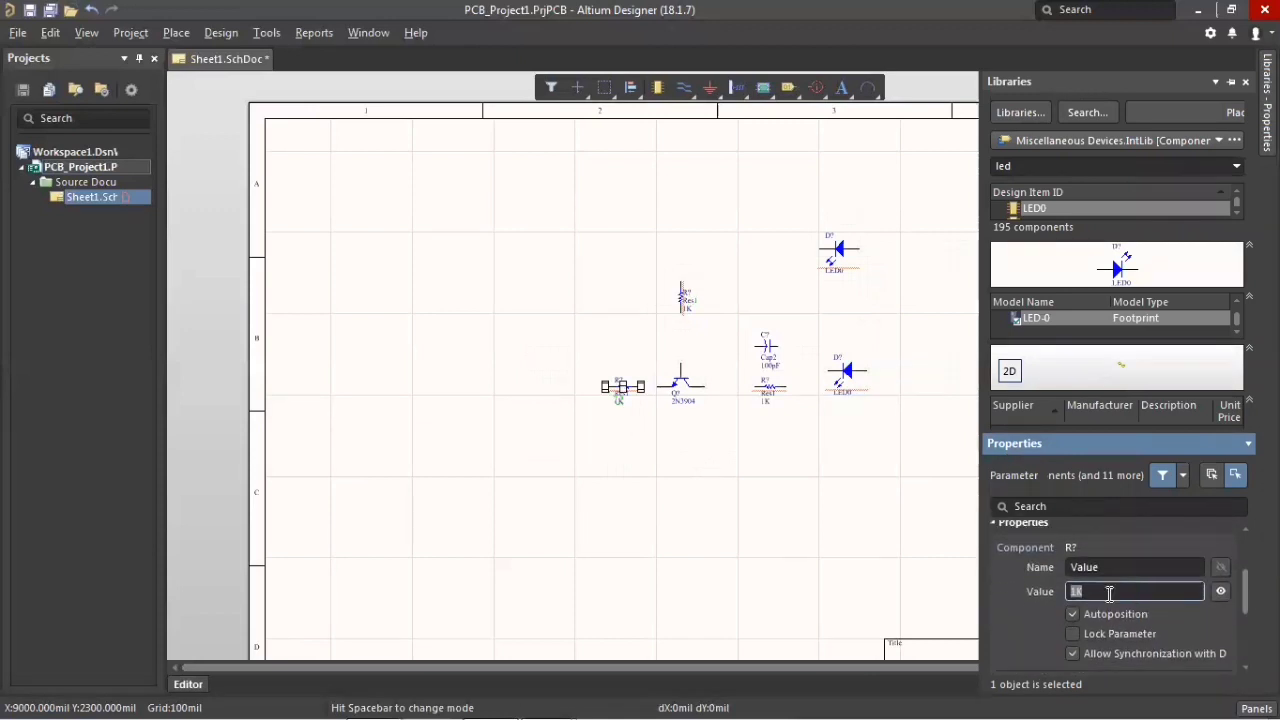
pyautogui.click(1079, 591)
pyautogui.press('Return')
# Step: Set the upright resistor's value to 10K and check the value of the resistor to the right of the transistor
pyautogui.click(686, 305)
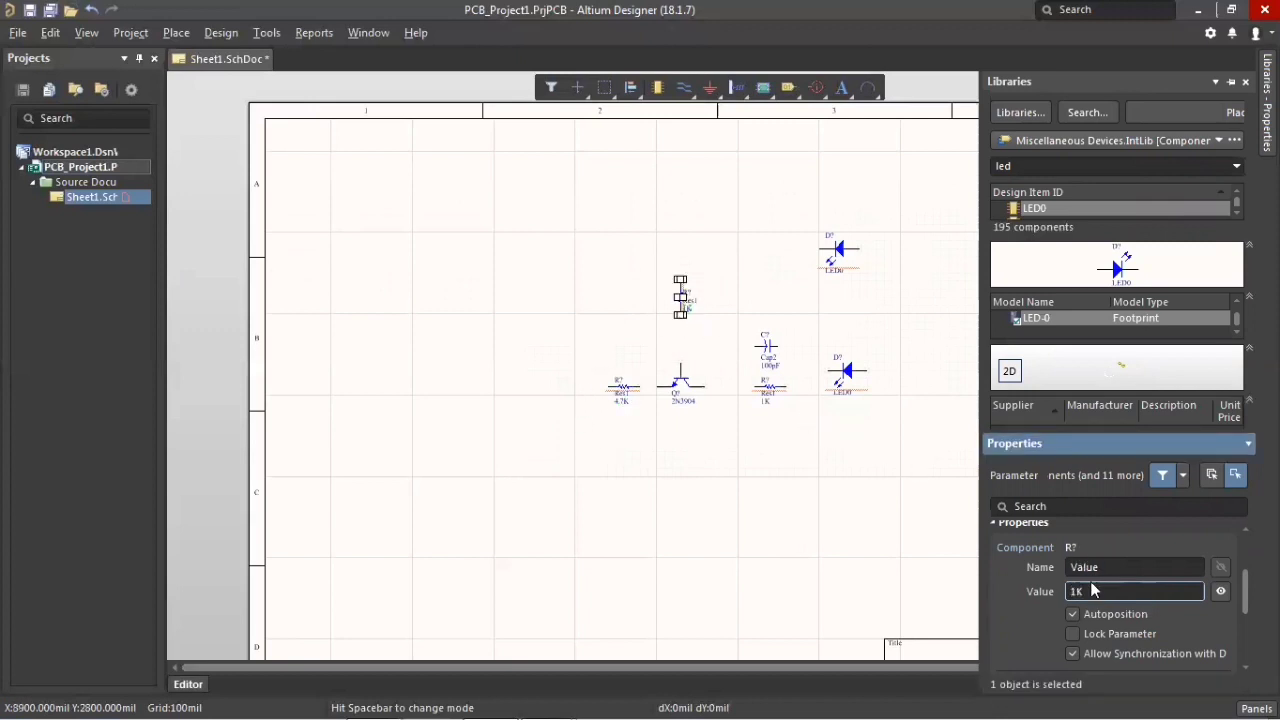
pyautogui.doubleClick(1080, 591)
pyautogui.press('BackSpace')
pyautogui.write('10k')
pyautogui.press('Return')
pyautogui.click(767, 402)
pyautogui.click(767, 398)
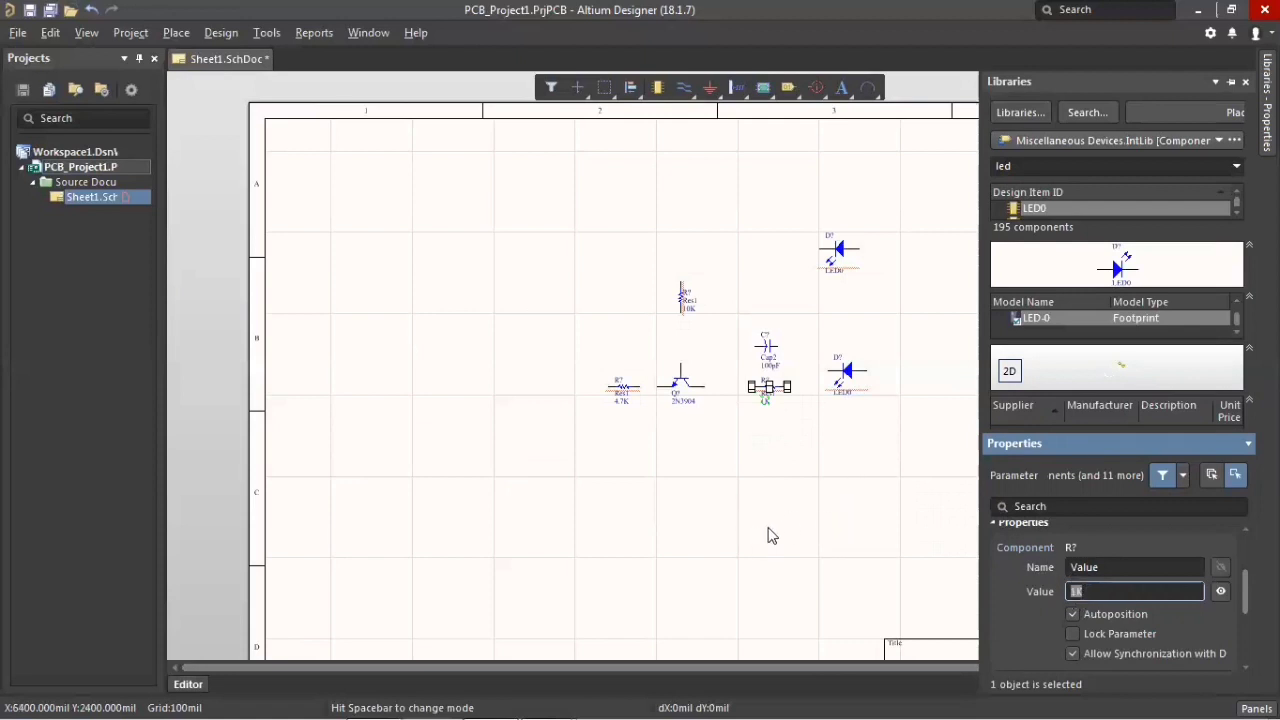
pyautogui.click(800, 497)
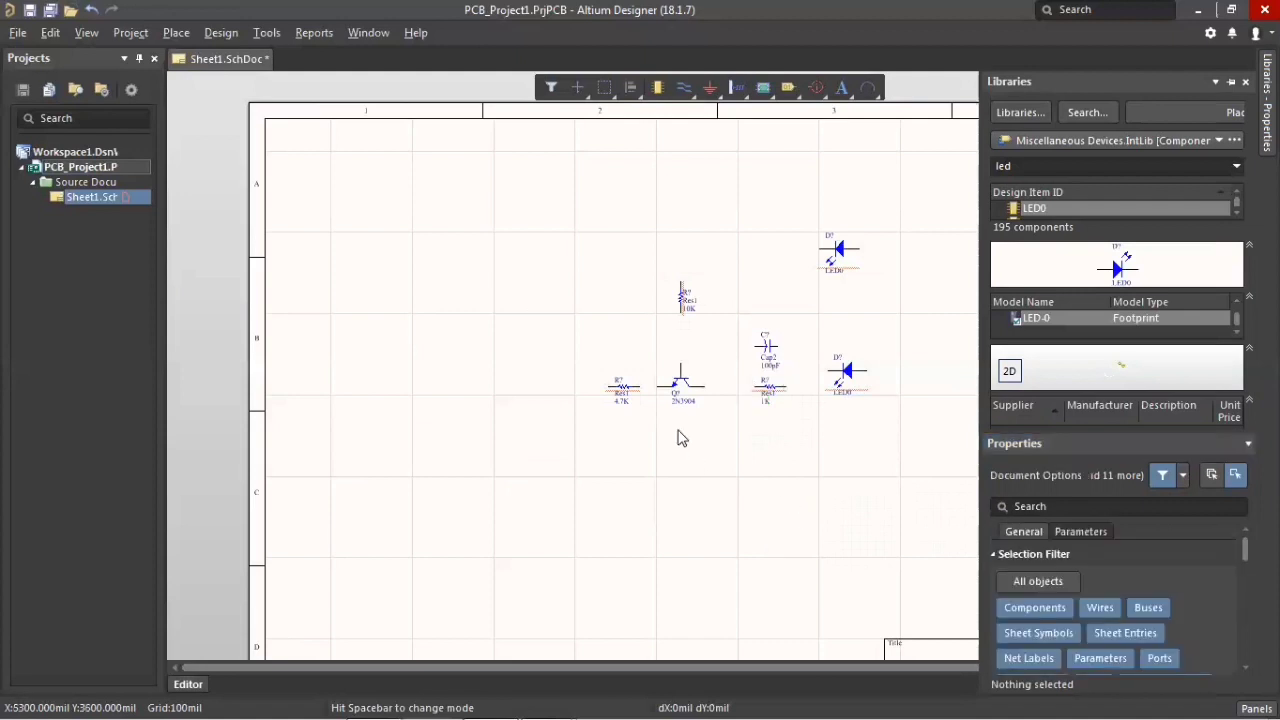
# Step: Move the 4.7K resistor up so it sits to the upper left of the upright 10K resistor
pyautogui.doubleClick(623, 387)
pyautogui.click(624, 393)
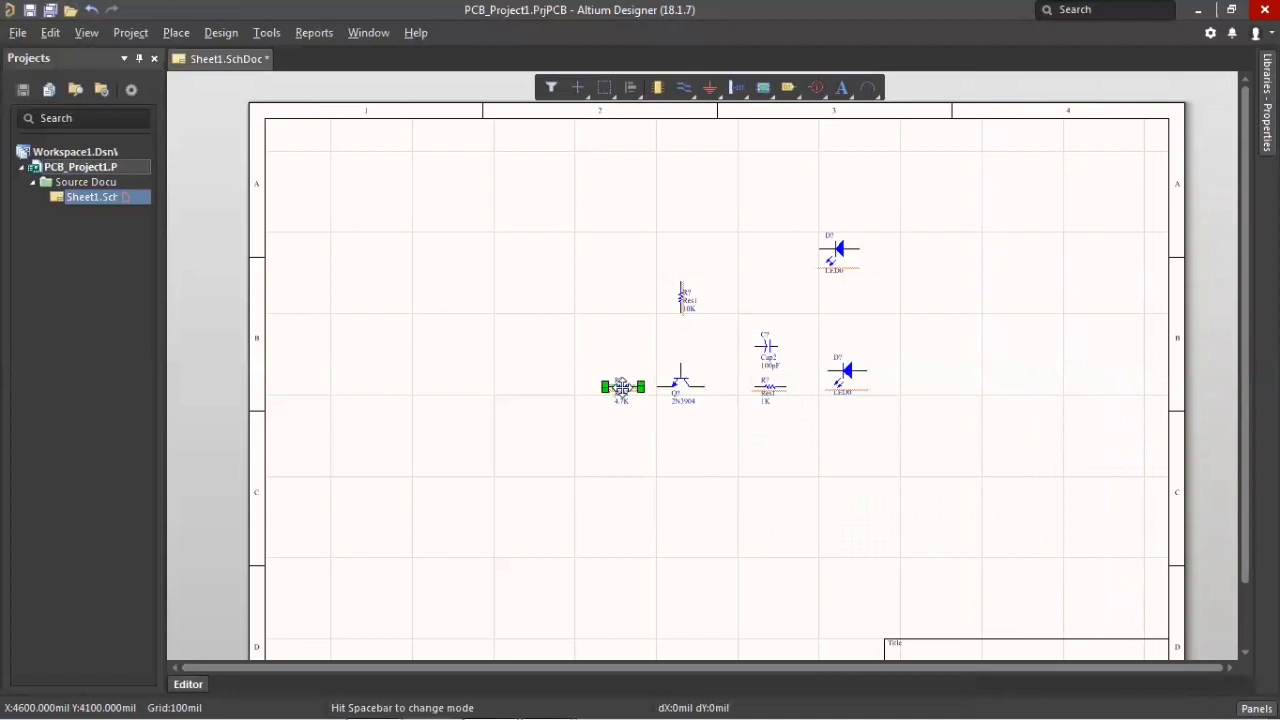
pyautogui.moveTo(621, 388); pyautogui.dragTo(616, 284)
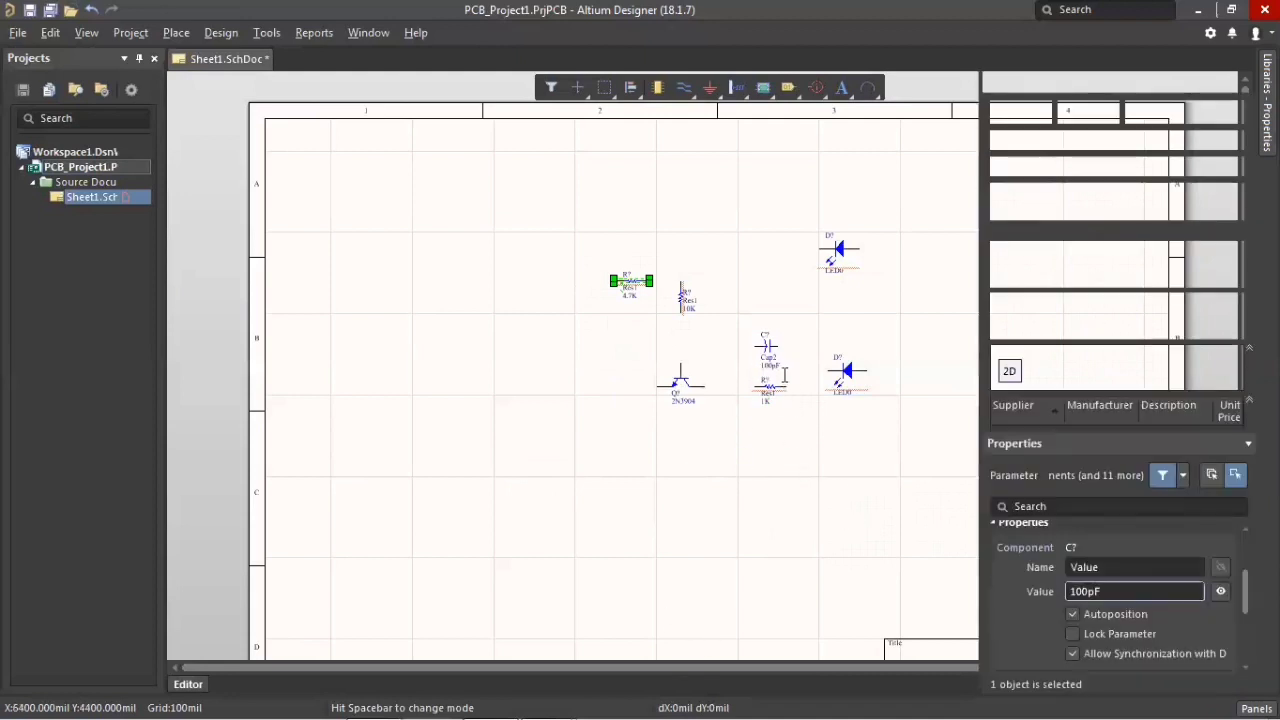
# Step: Set the capacitor's value to 100uF
pyautogui.doubleClick(769, 368)
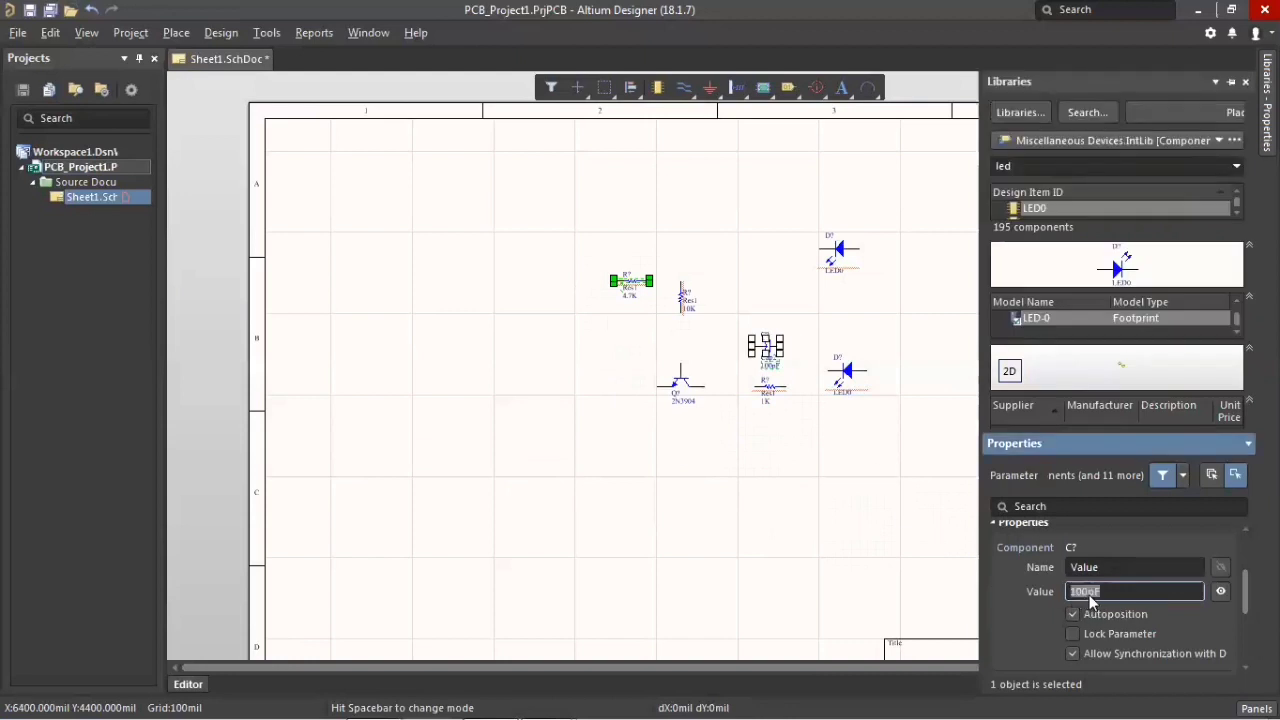
pyautogui.click(1094, 593)
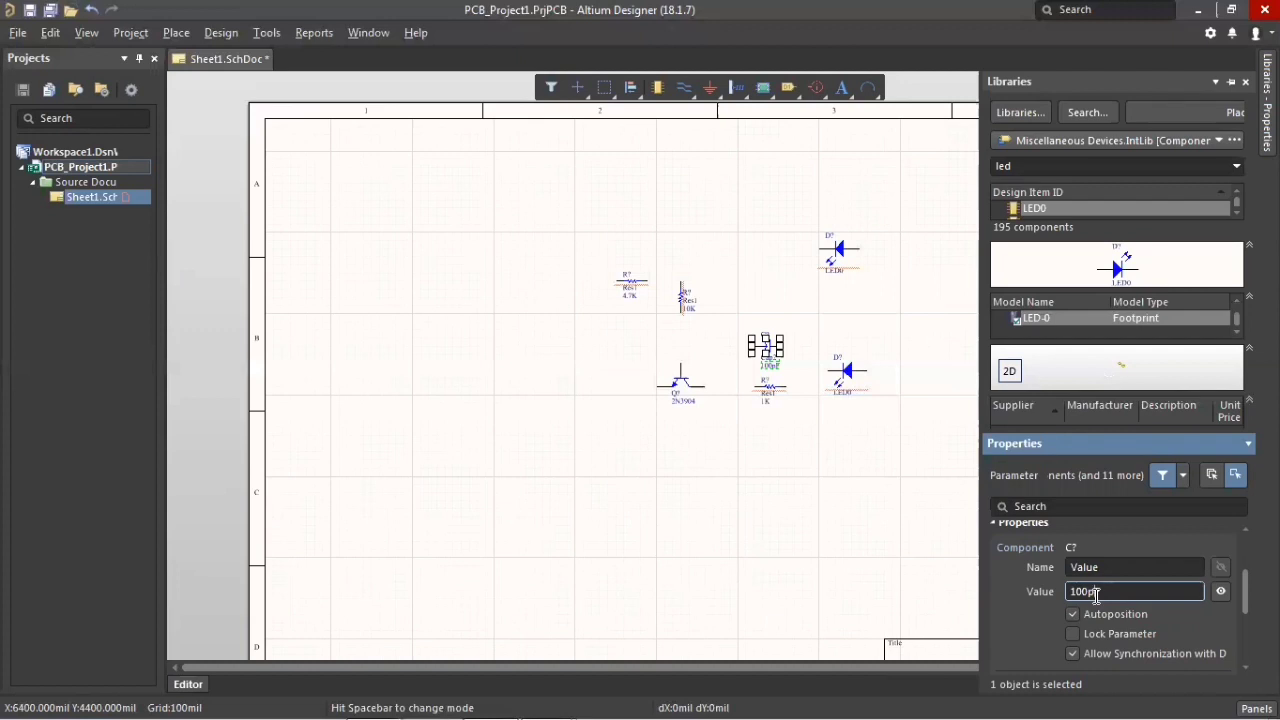
pyautogui.press('Return')
pyautogui.click(883, 520)
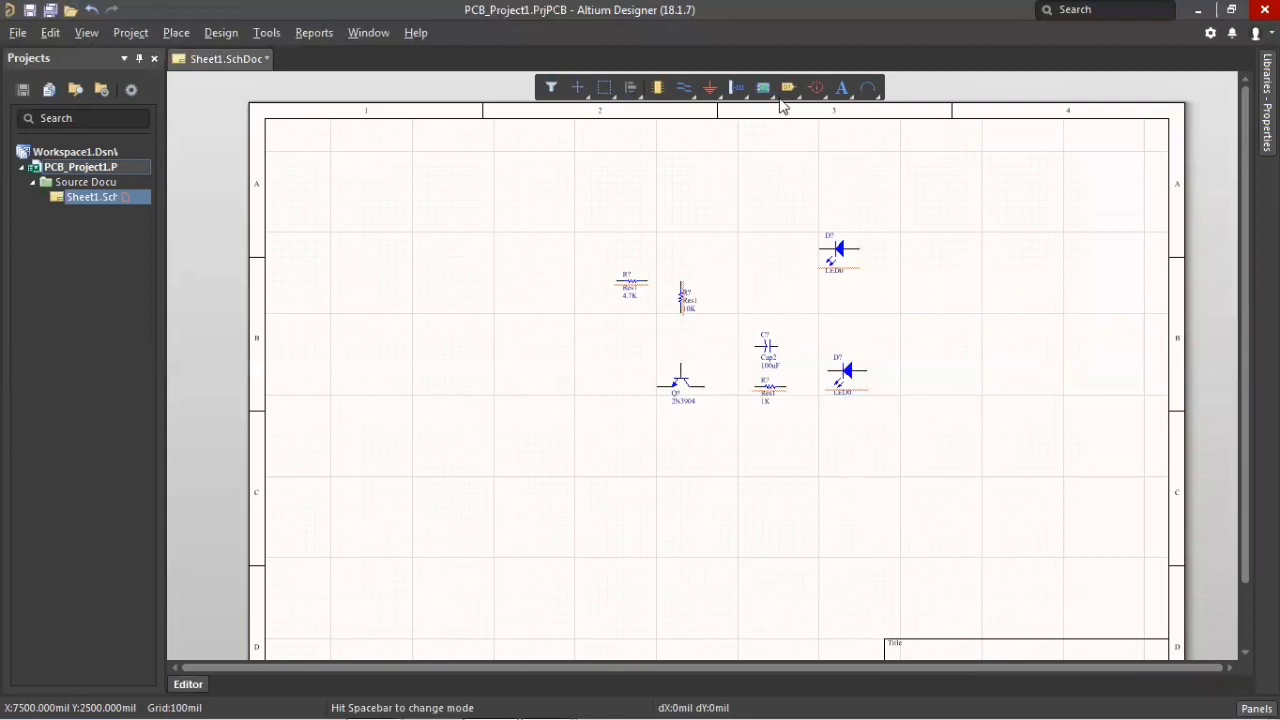
# Step: Wire the transistor's collector to the near end of the 1K resistor, and branch a wire from there up to the capacitor
pyautogui.click(689, 95)
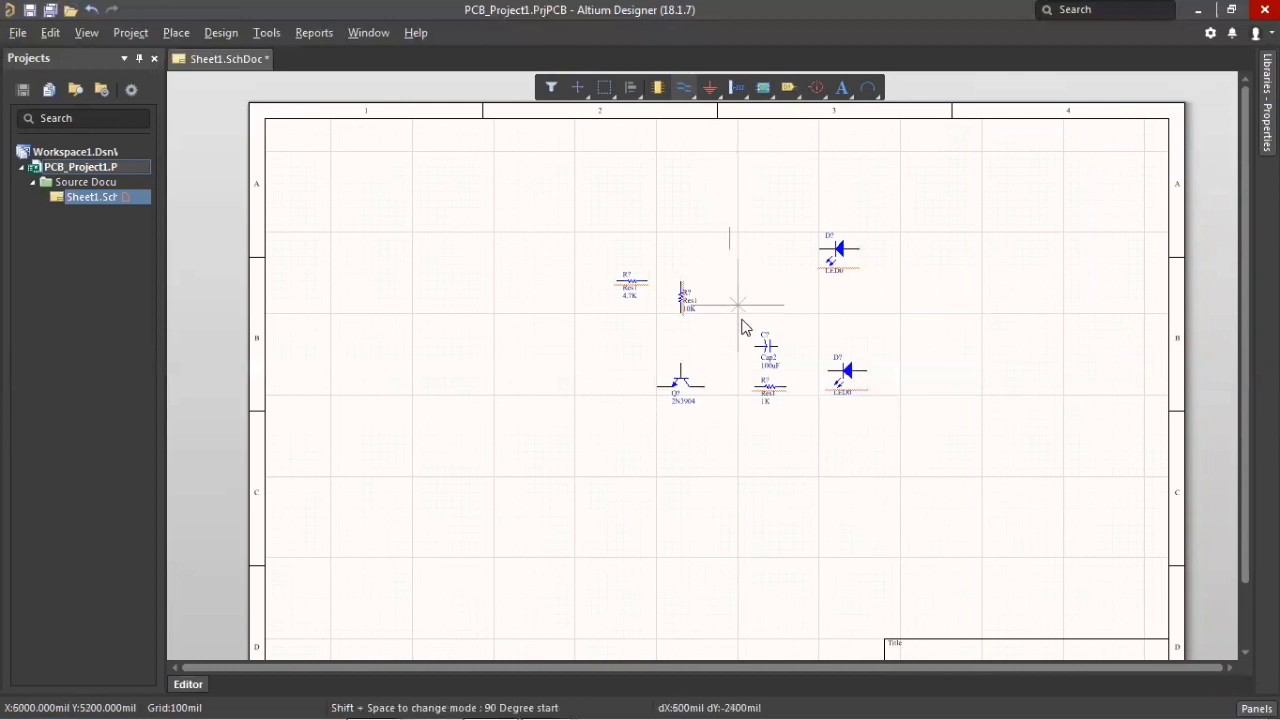
pyautogui.click(706, 388)
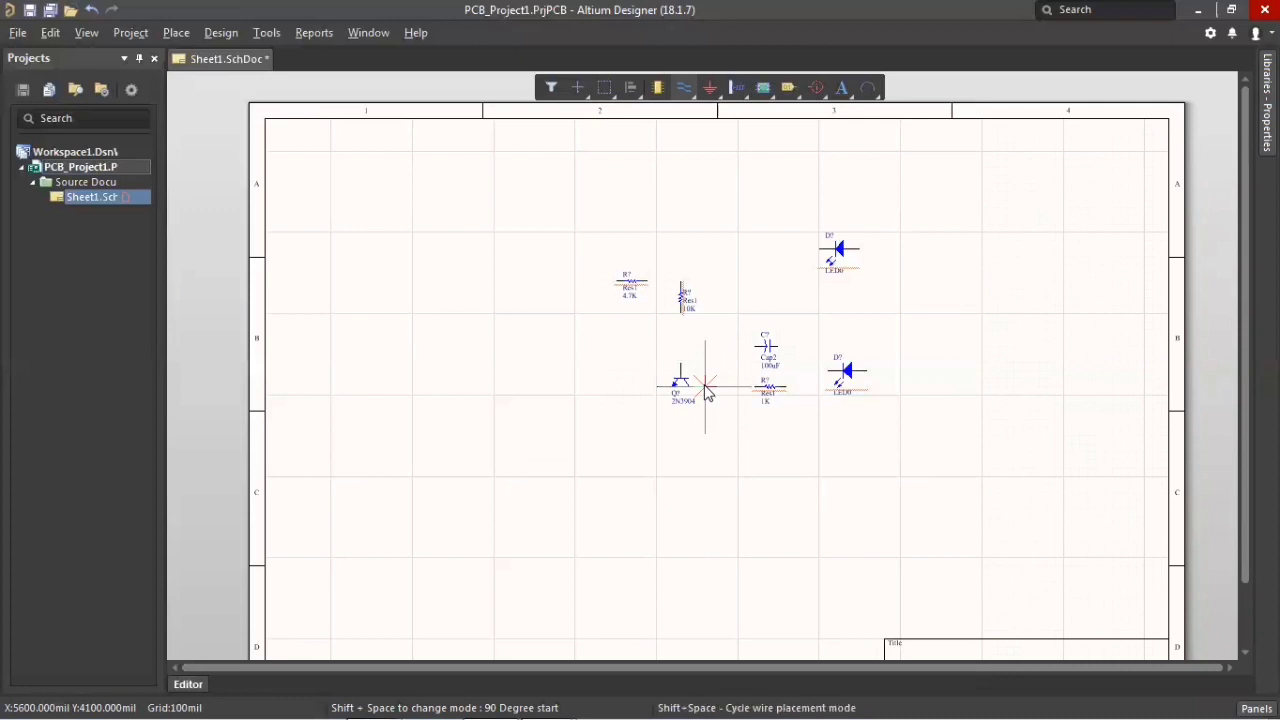
pyautogui.click(705, 387)
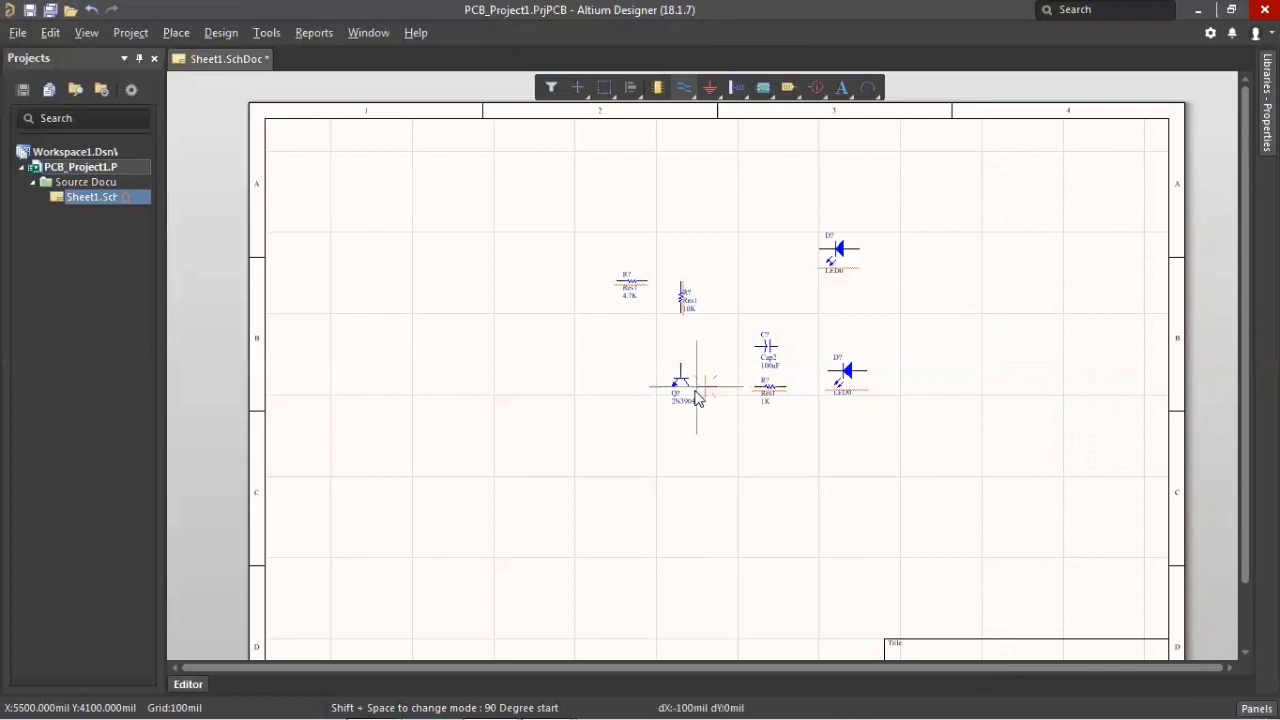
pyautogui.click(755, 386)
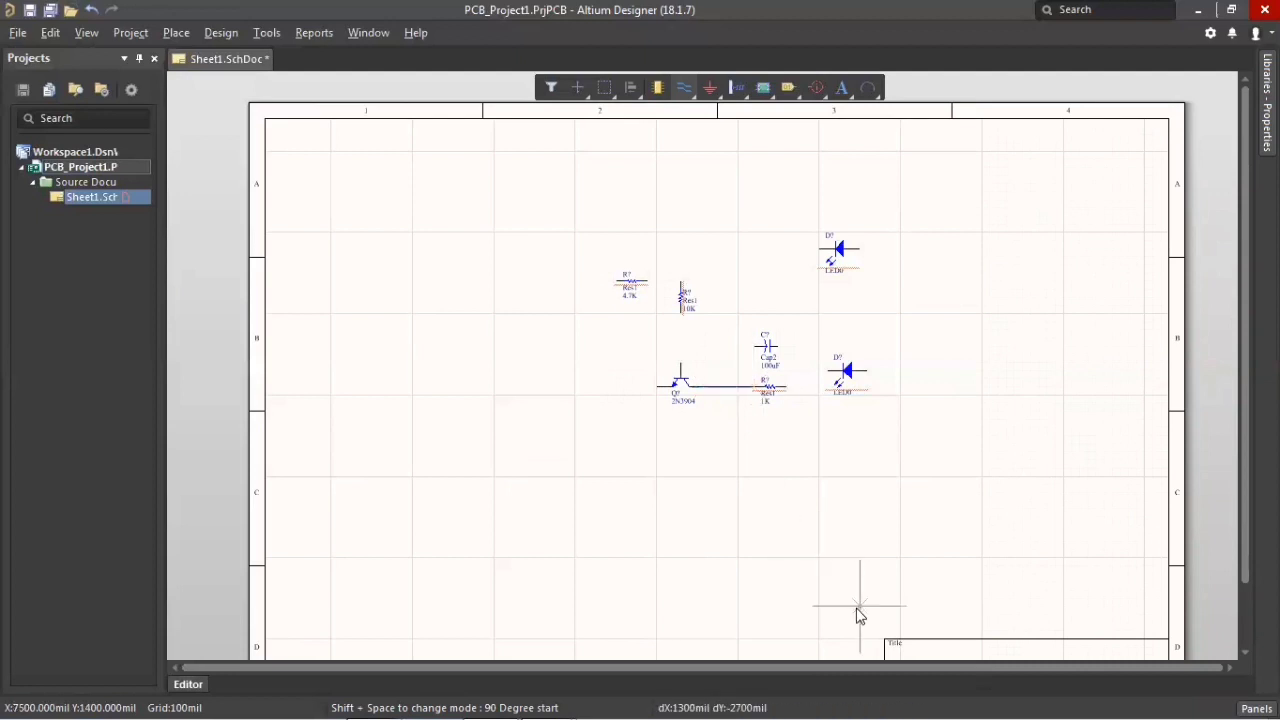
pyautogui.click(754, 387)
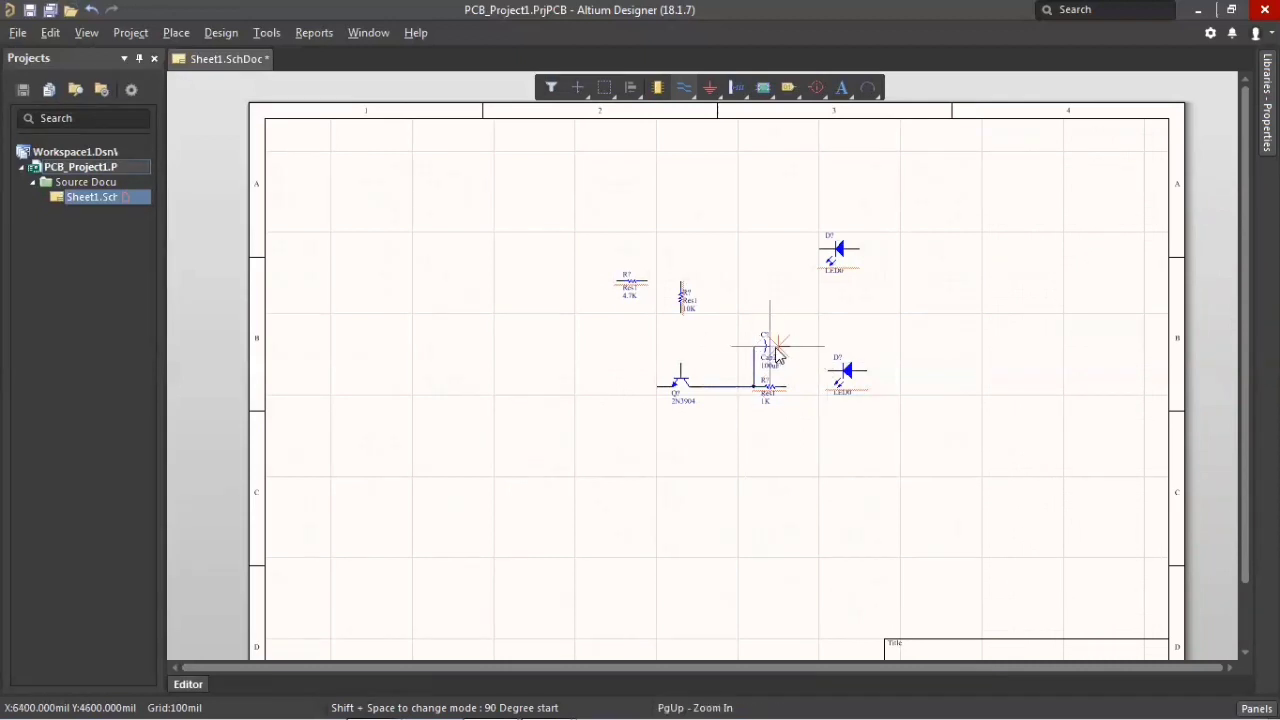
# Step: Wire the capacitor's free end to the far end of the 1K resistor, and branch a wire from there to the lower LED's cathode
pyautogui.click(778, 346)
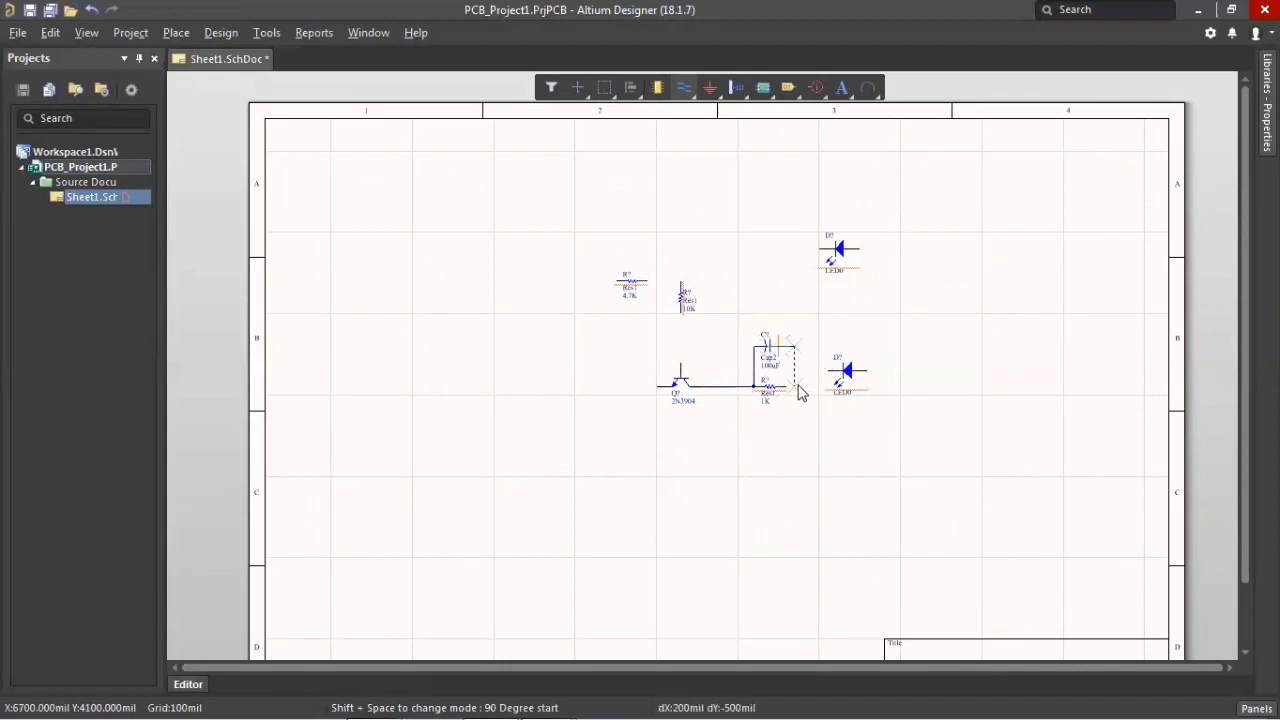
pyautogui.click(801, 387)
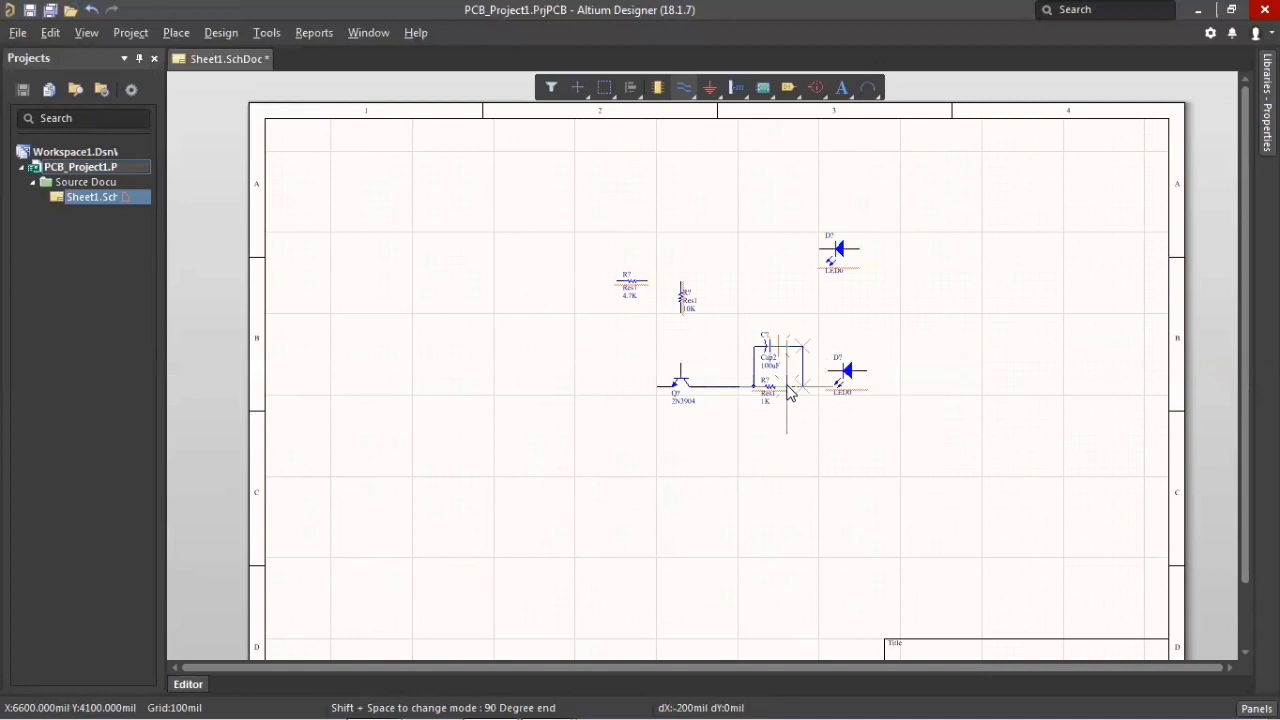
pyautogui.click(787, 386)
pyautogui.press('pageup')
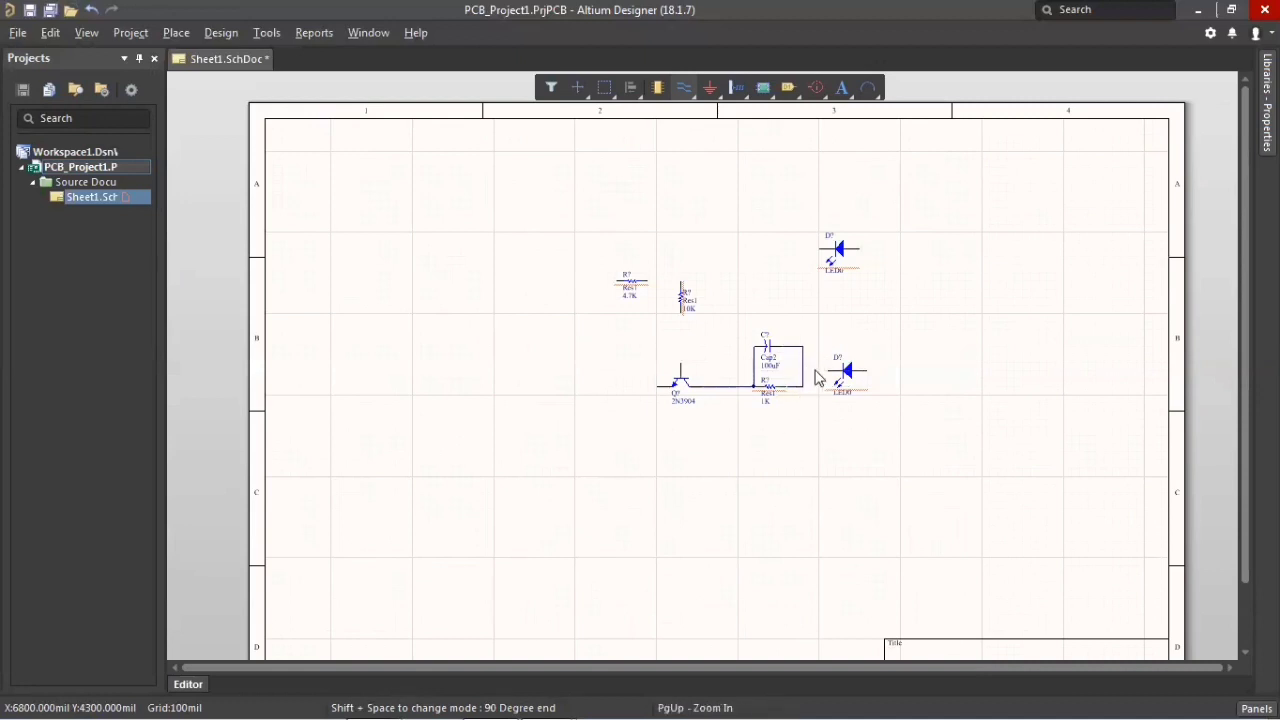
pyautogui.click(803, 370)
pyautogui.click(827, 370)
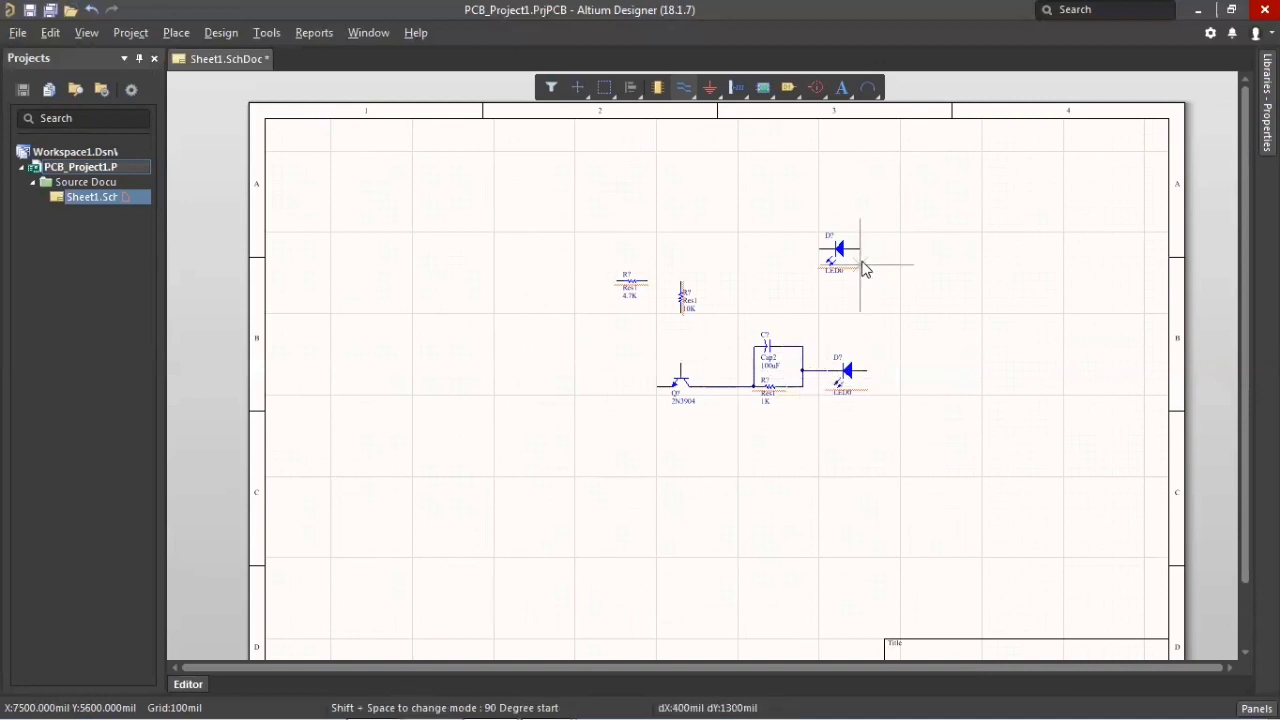
# Step: Wire the two LED anodes together, and connect the upper LED's cathode to the upper end of the 10K resistor
pyautogui.click(866, 249)
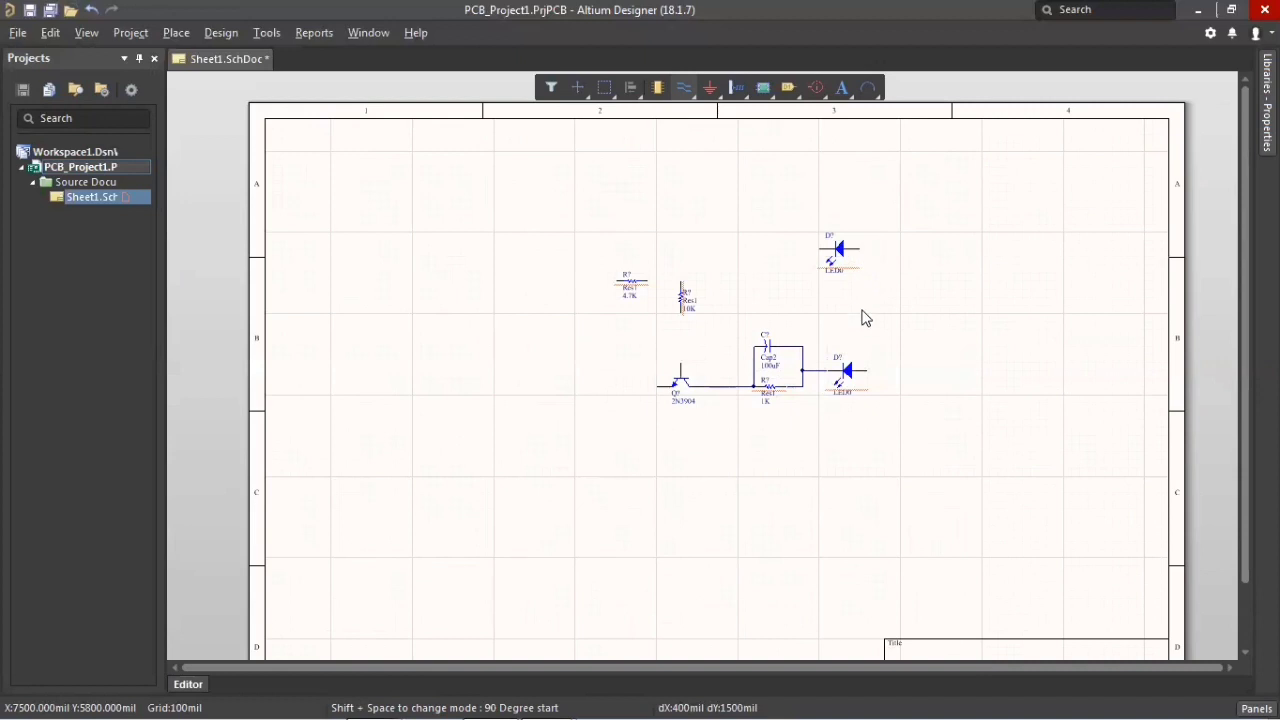
pyautogui.click(867, 371)
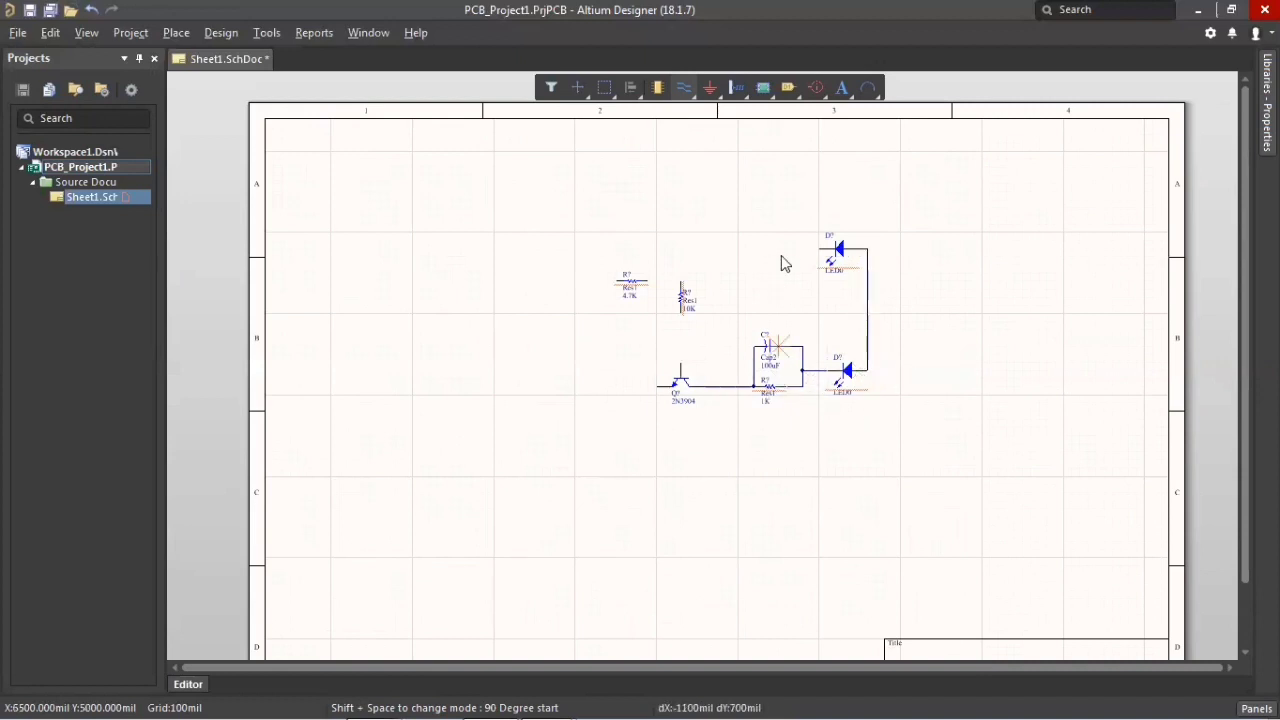
pyautogui.click(813, 248)
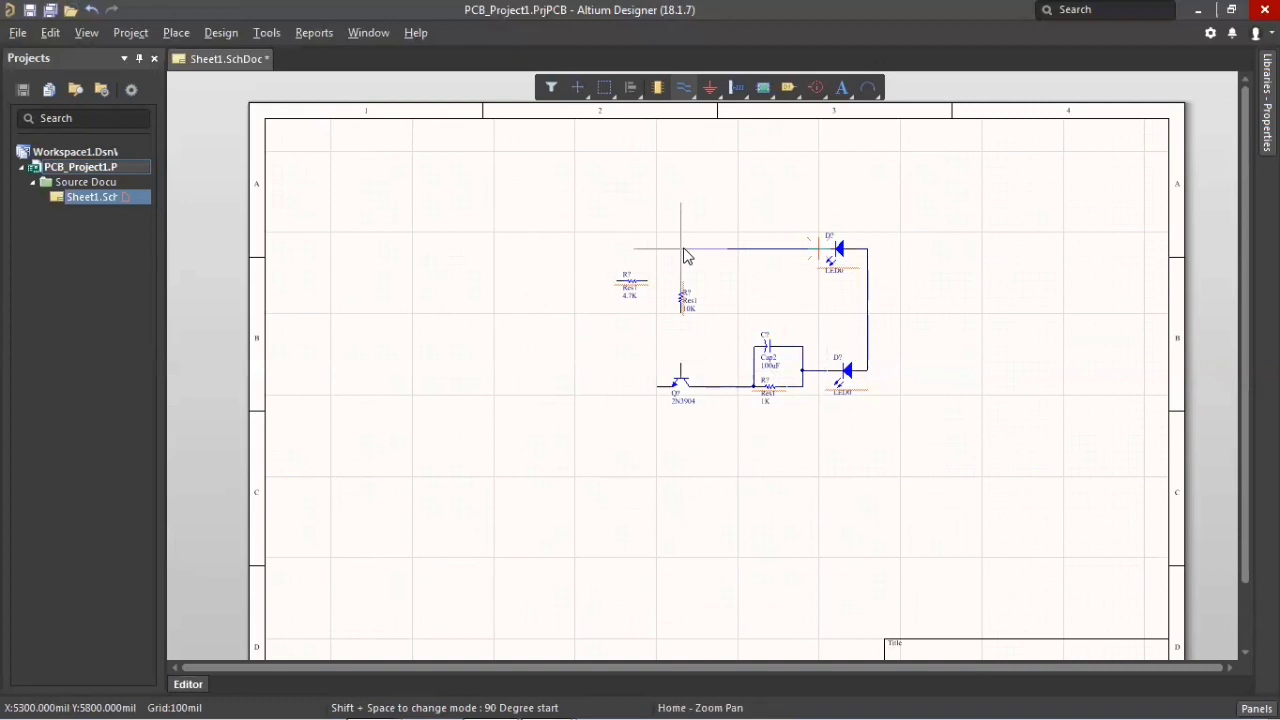
pyautogui.click(681, 249)
pyautogui.click(681, 284)
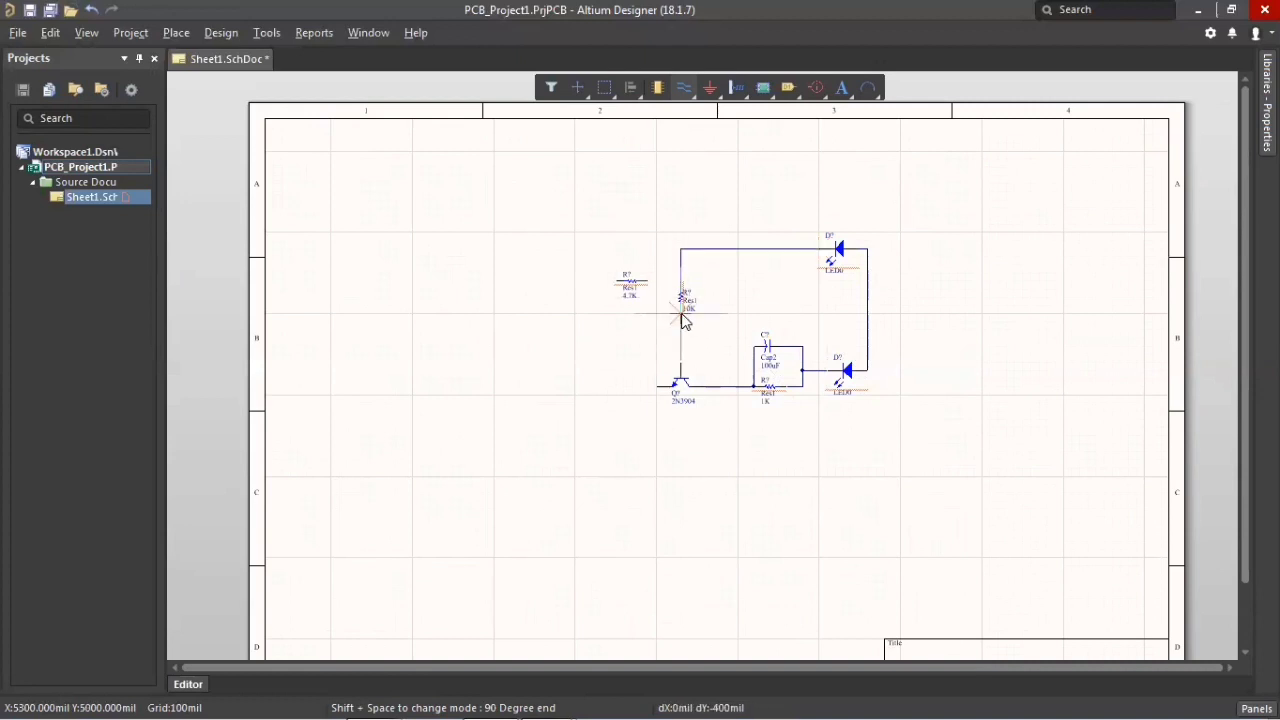
# Step: Wire the 10K resistor to the transistor's base, and connect the 4.7K resistor between the 10K's upper end and the transistor's emitter
pyautogui.click(683, 368)
pyautogui.click(680, 283)
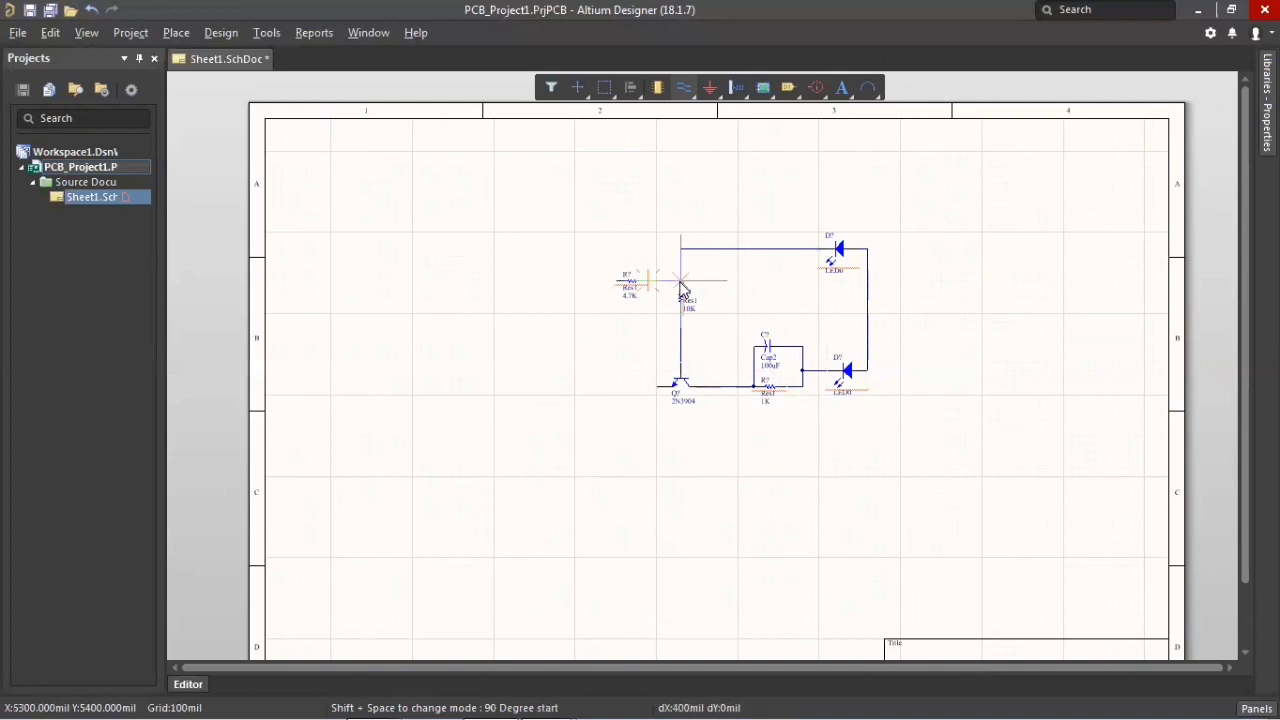
pyautogui.click(616, 283)
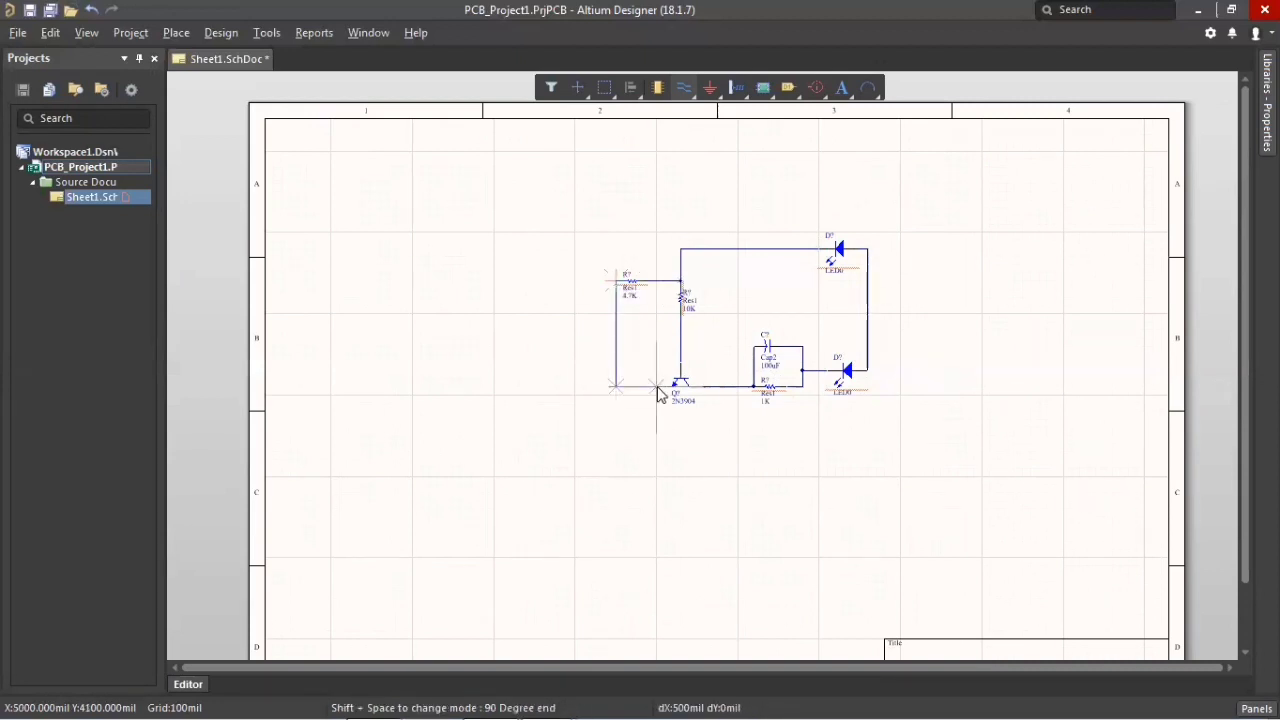
pyautogui.click(657, 386)
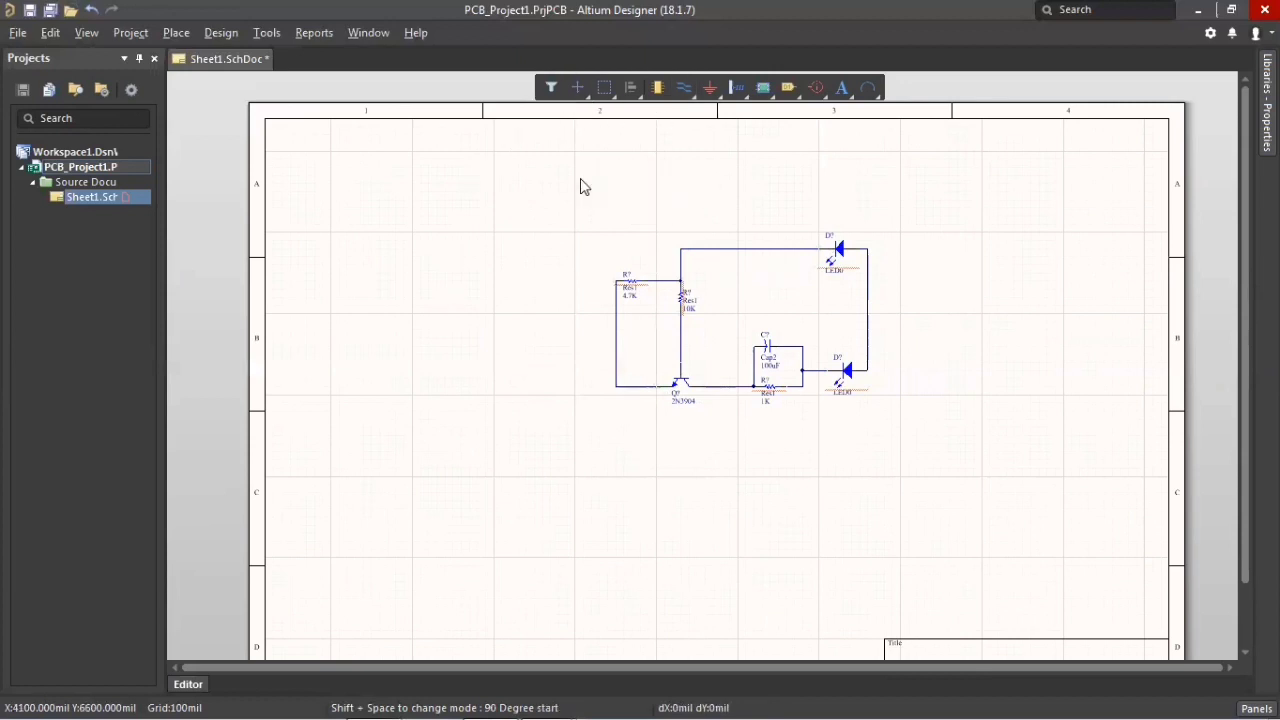
# Step: Move the upper LED down with its wires so it lines up with the 4.7K resistor
pyautogui.moveTo(566, 155); pyautogui.dragTo(918, 284)
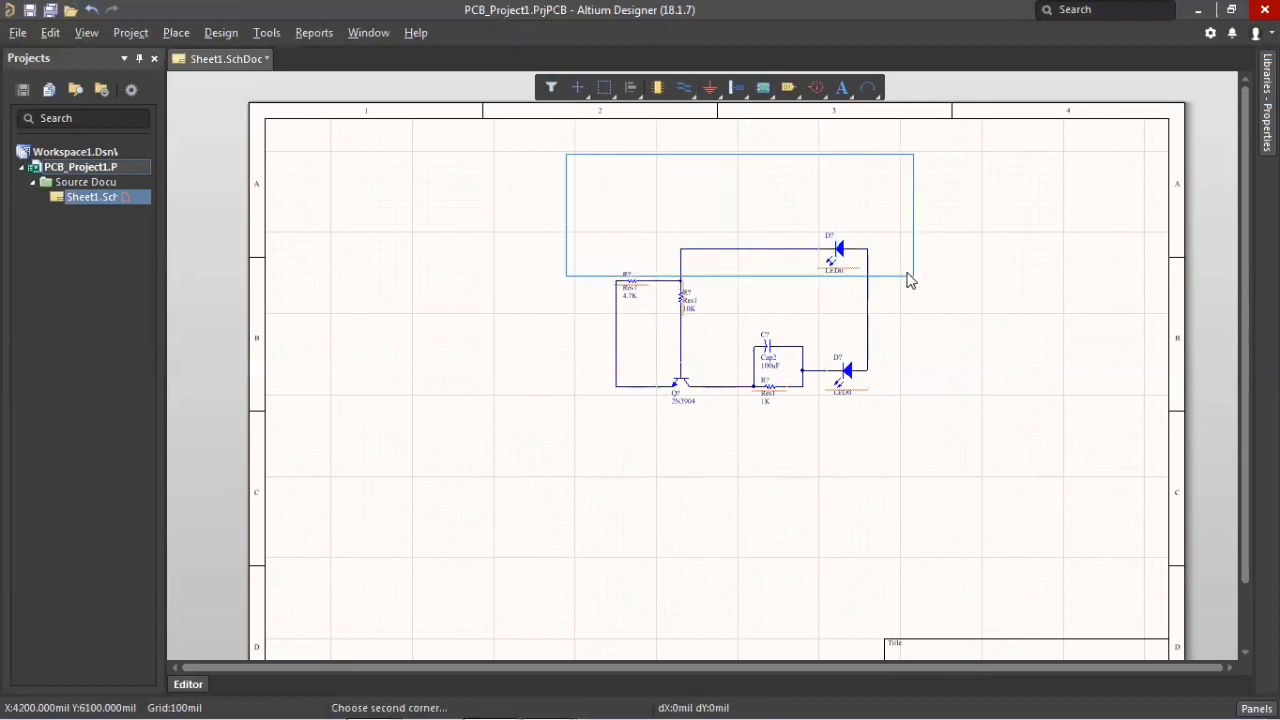
pyautogui.click(909, 277)
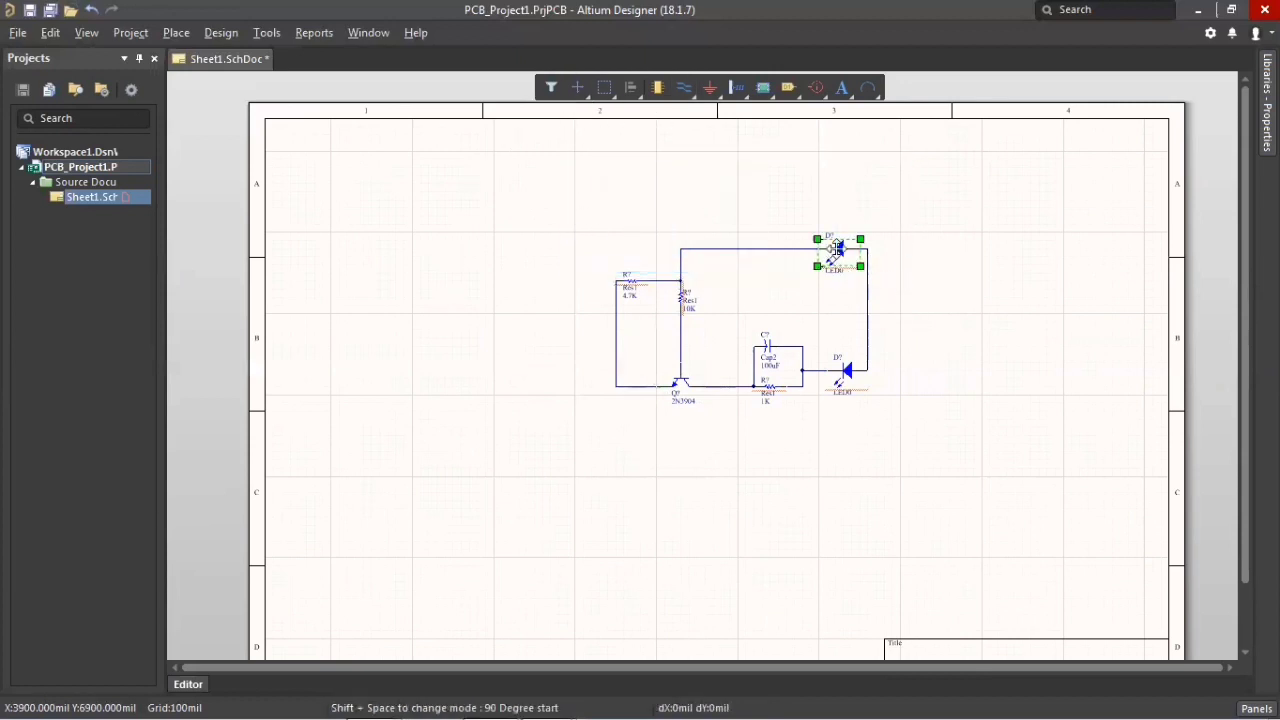
pyautogui.moveTo(828, 249); pyautogui.dragTo(826, 279)
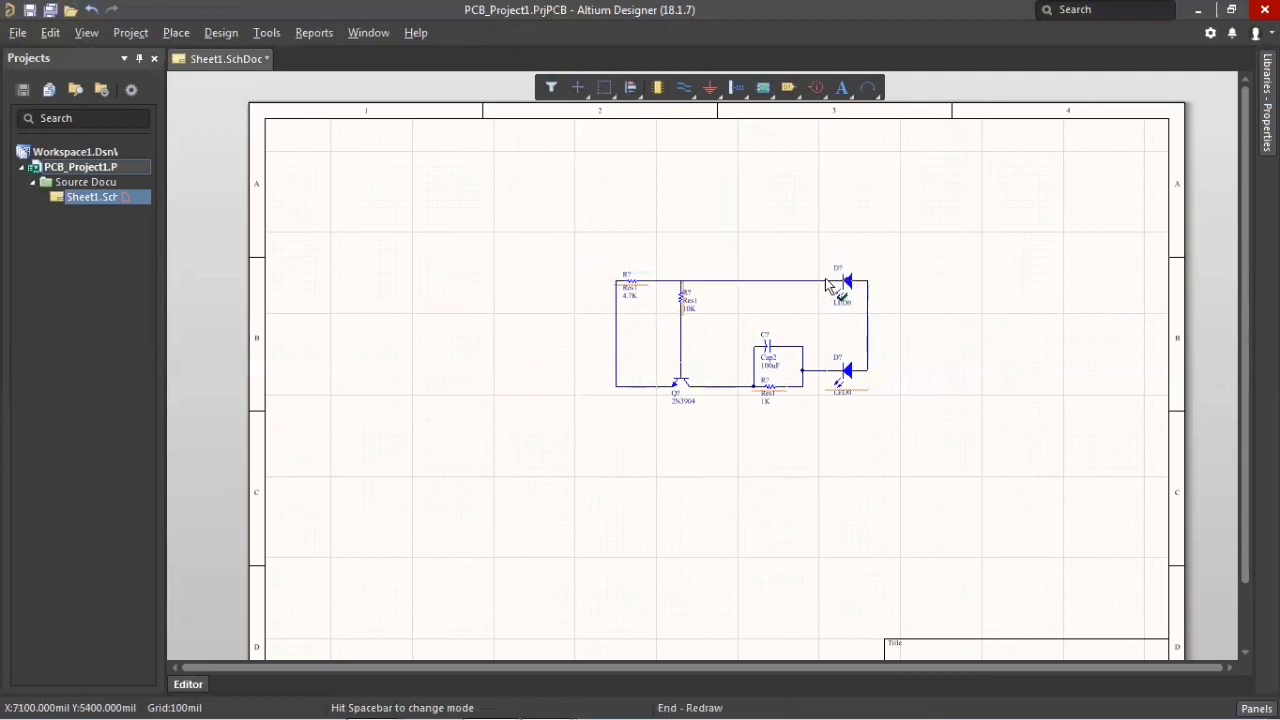
pyautogui.click(825, 278)
pyautogui.click(558, 246)
# Step: Switch to the Miscellaneous Connectors component library and search it for "header"
pyautogui.moveTo(1266, 103)
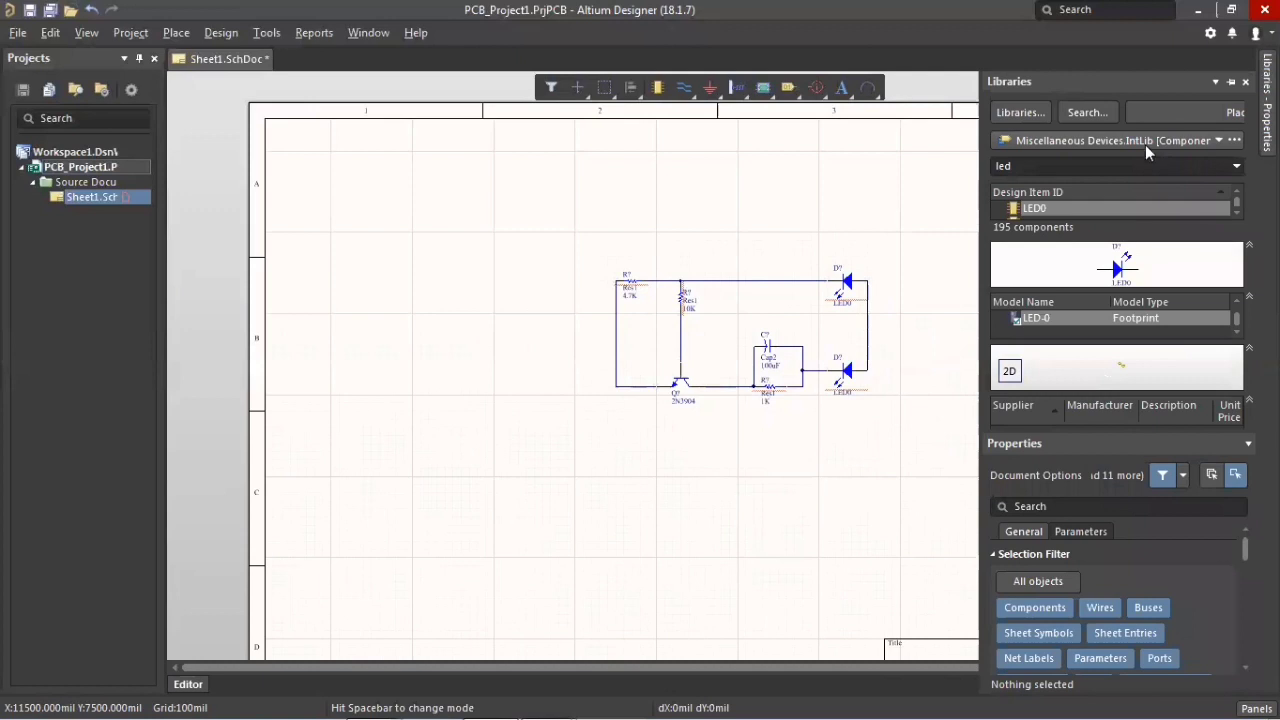
pyautogui.click(1145, 140)
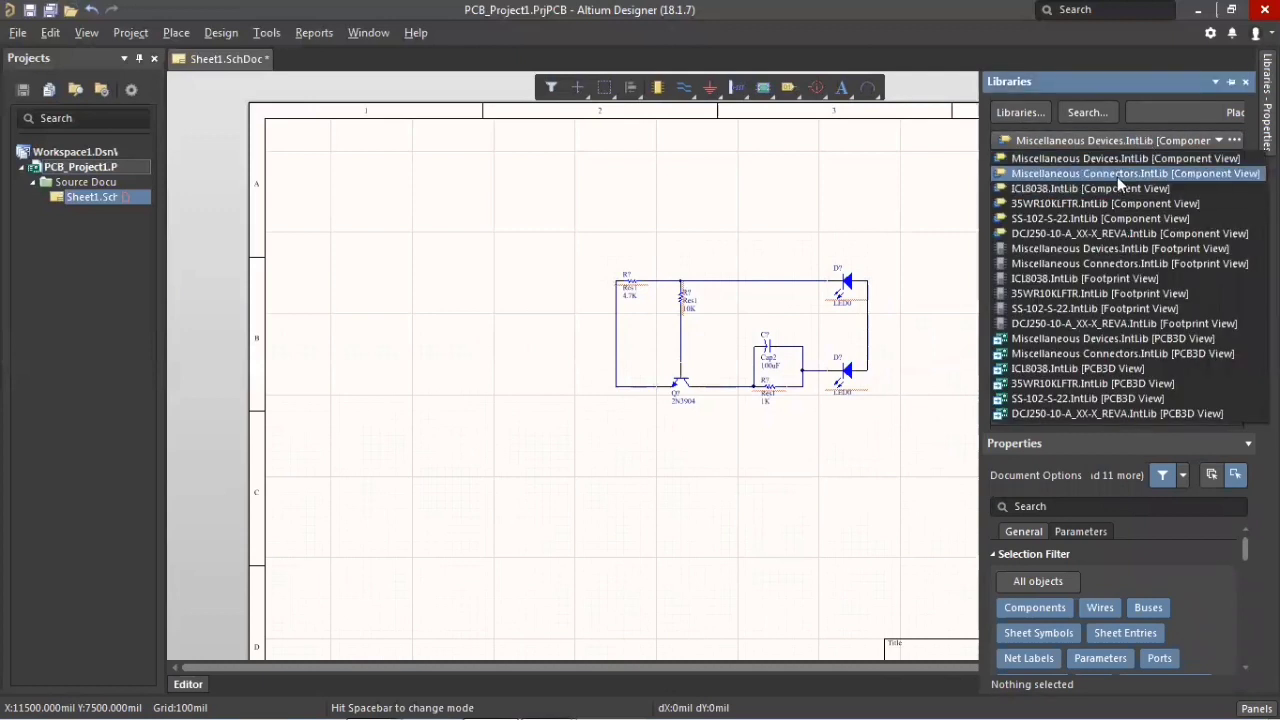
pyautogui.click(1119, 174)
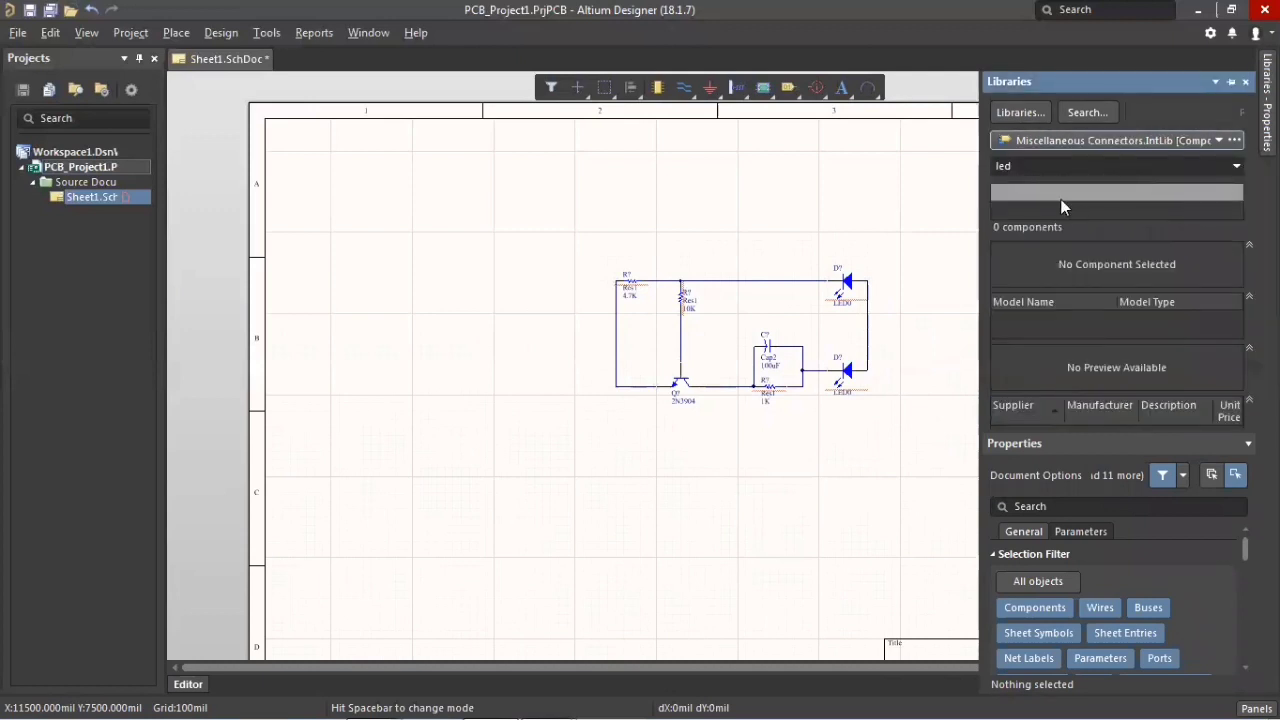
pyautogui.click(1053, 166)
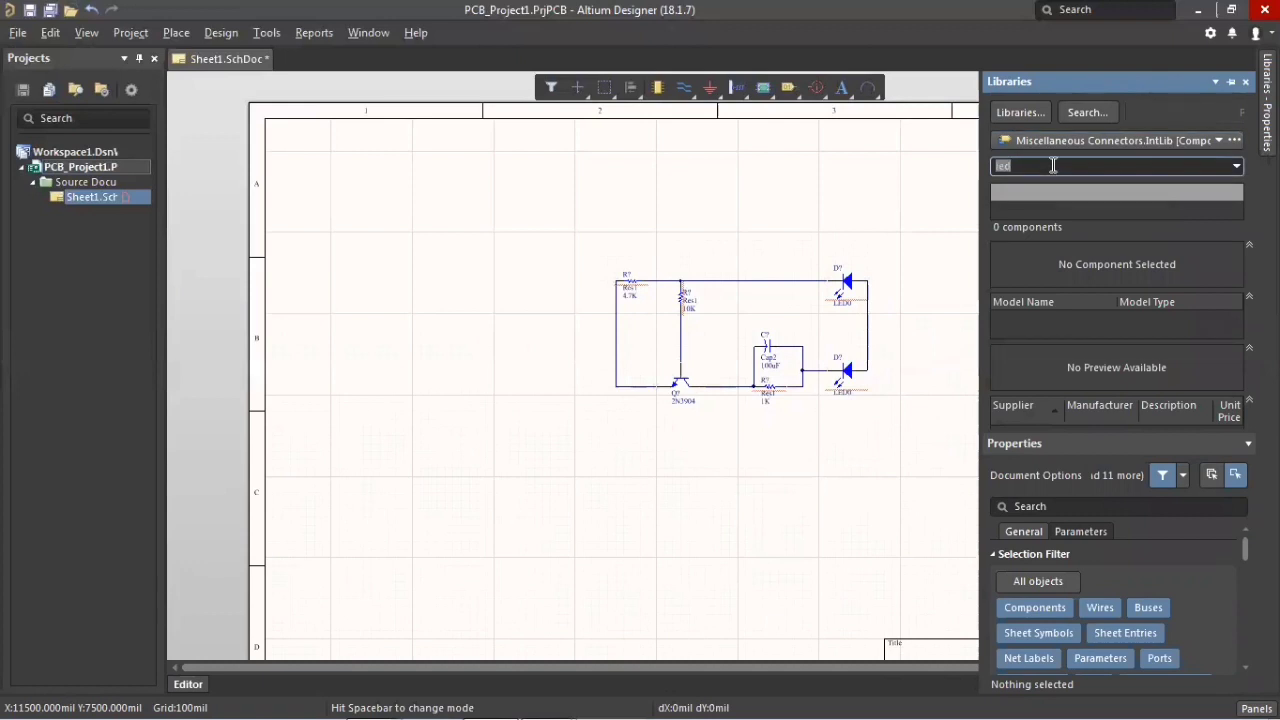
pyautogui.write('header')
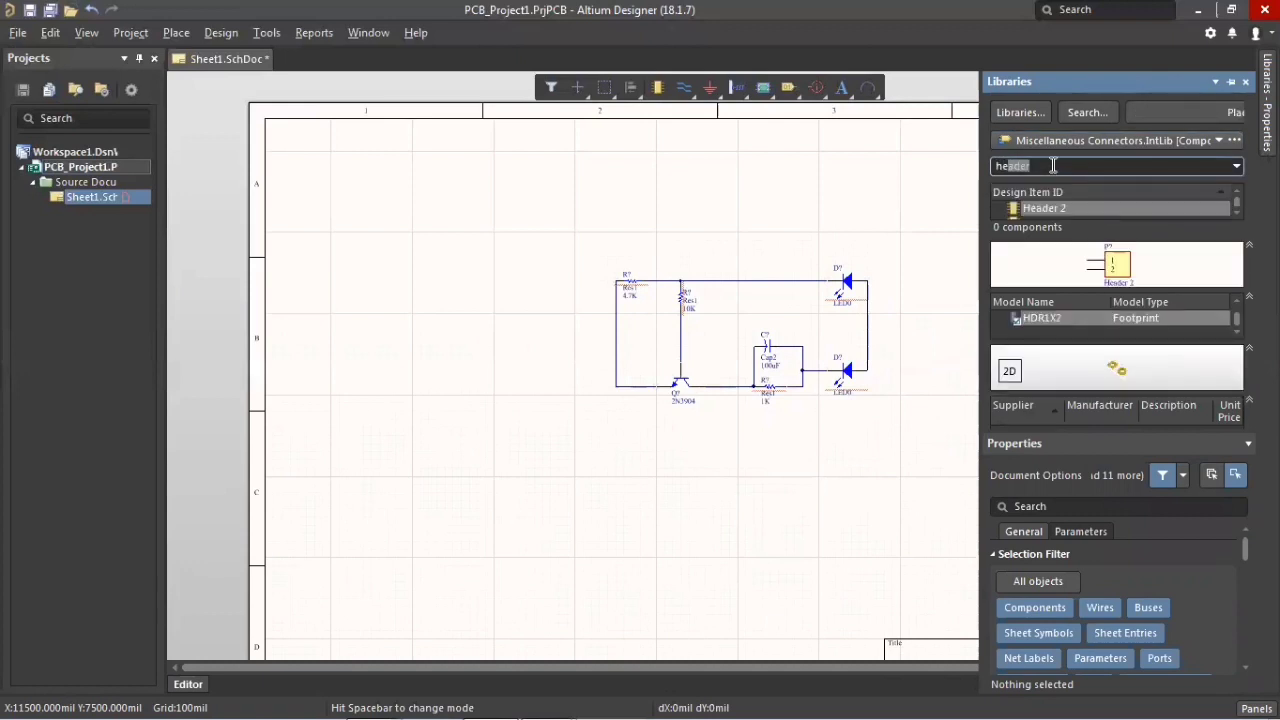
# Step: Place a Header 2 connector on the sheet below the 1K resistor
pyautogui.click(1092, 207)
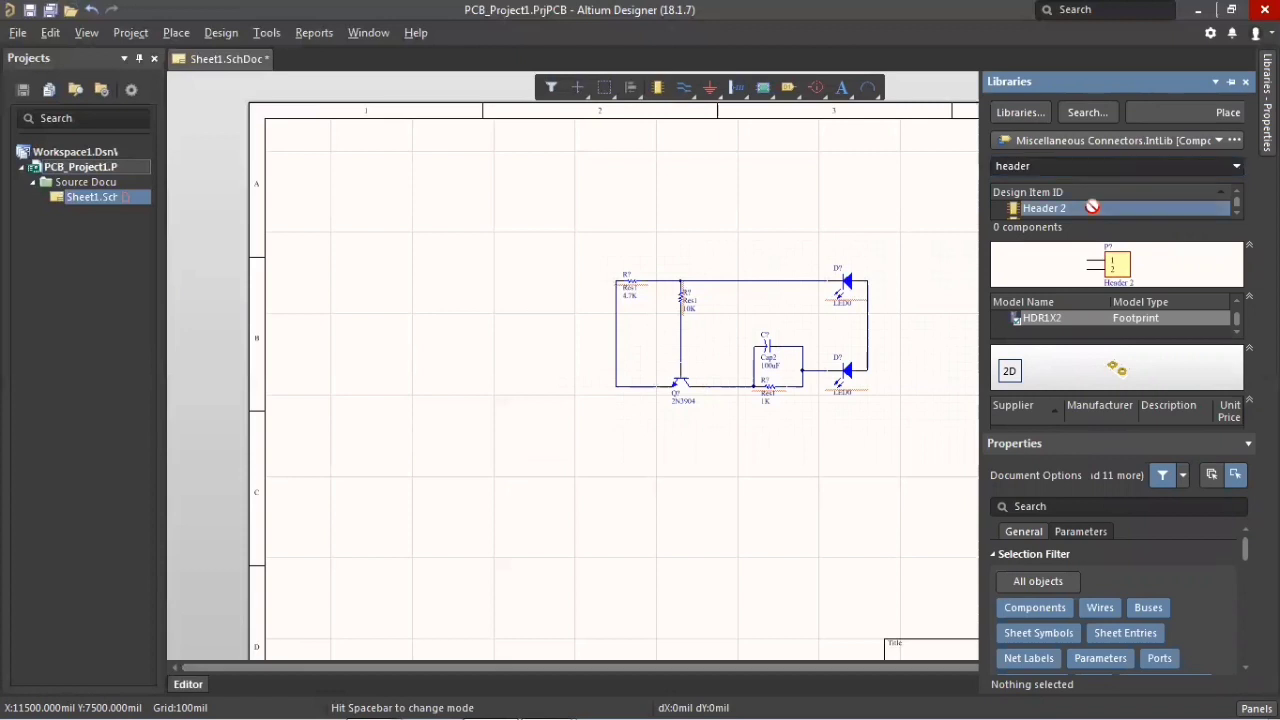
pyautogui.moveTo(968, 268); pyautogui.dragTo(960, 366)
pyautogui.moveTo(1000, 307); pyautogui.dragTo(793, 457)
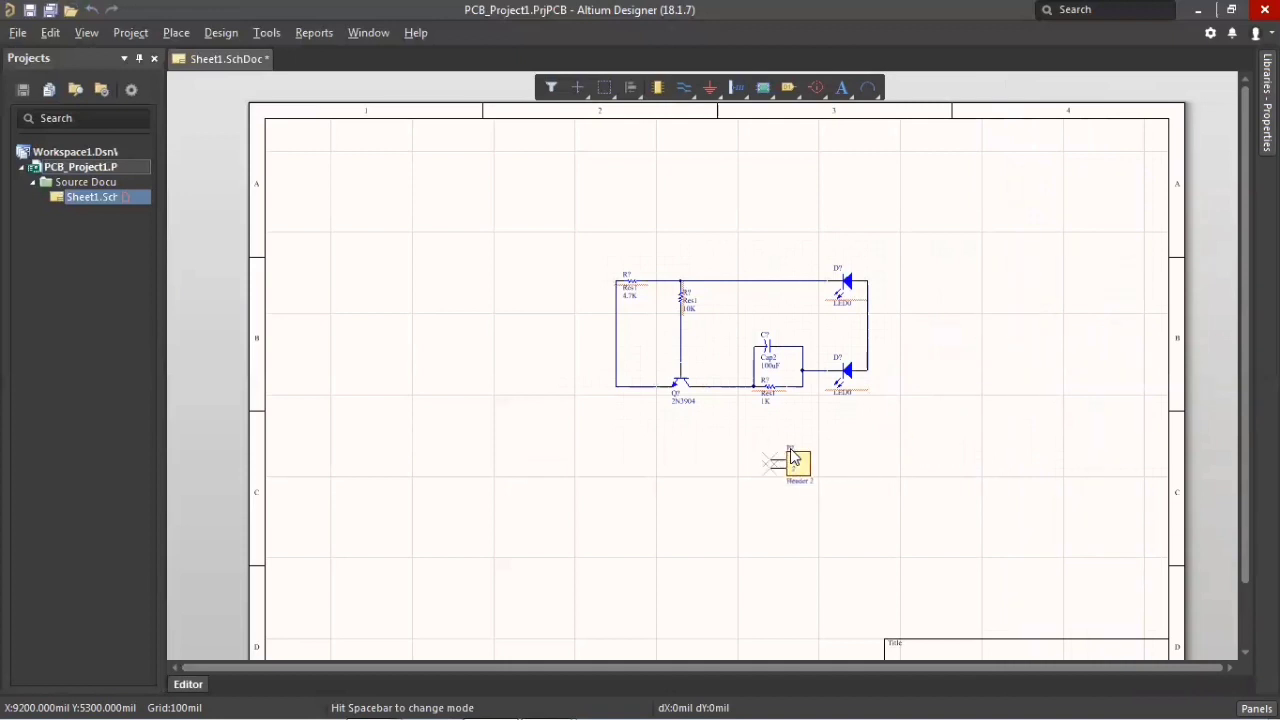
pyautogui.click(800, 466)
# Step: Rotate the two-pin header so its pins face up toward the circuit, and move it down between the transistor and the 1K resistor
pyautogui.click(804, 466)
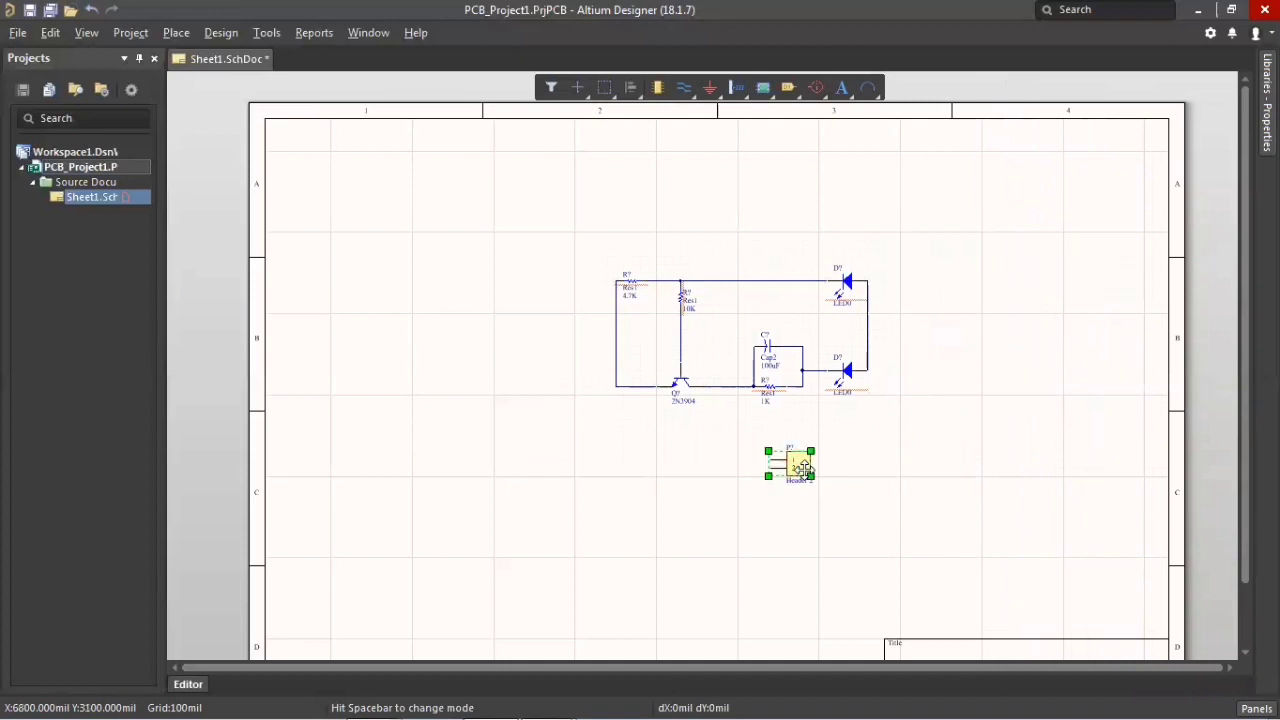
pyautogui.press('space')
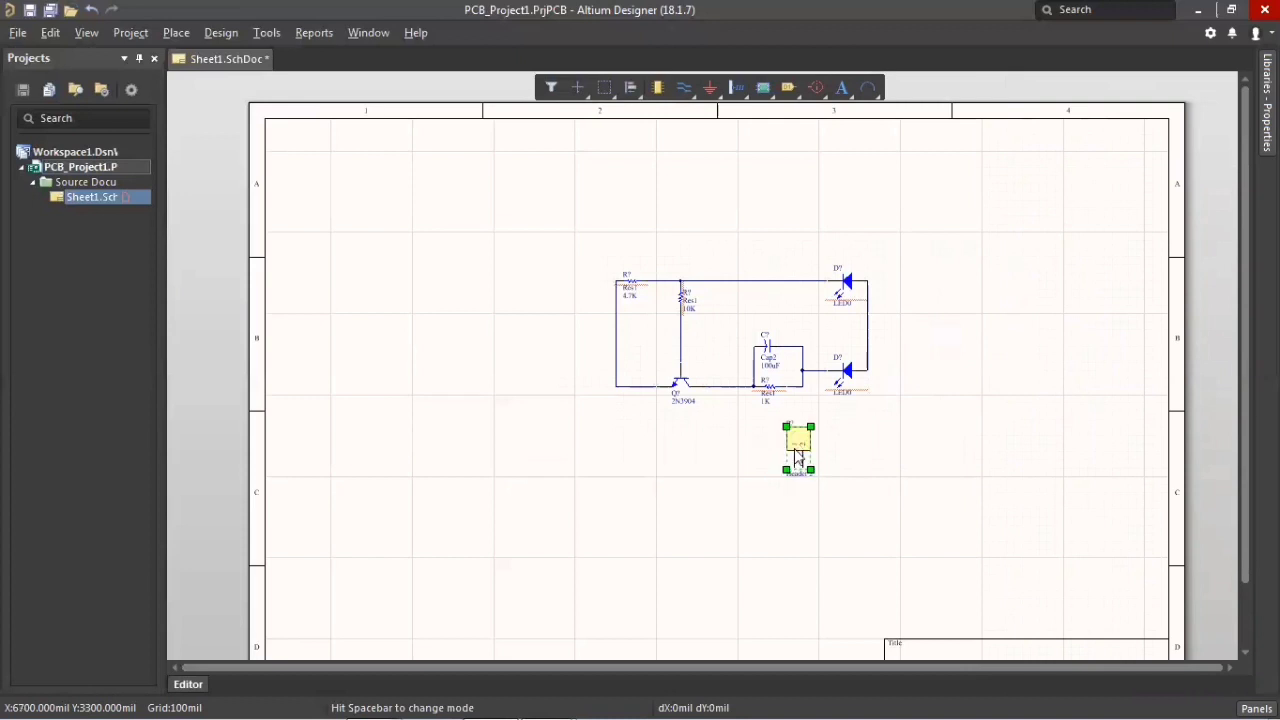
pyautogui.press('space')
pyautogui.press('space')
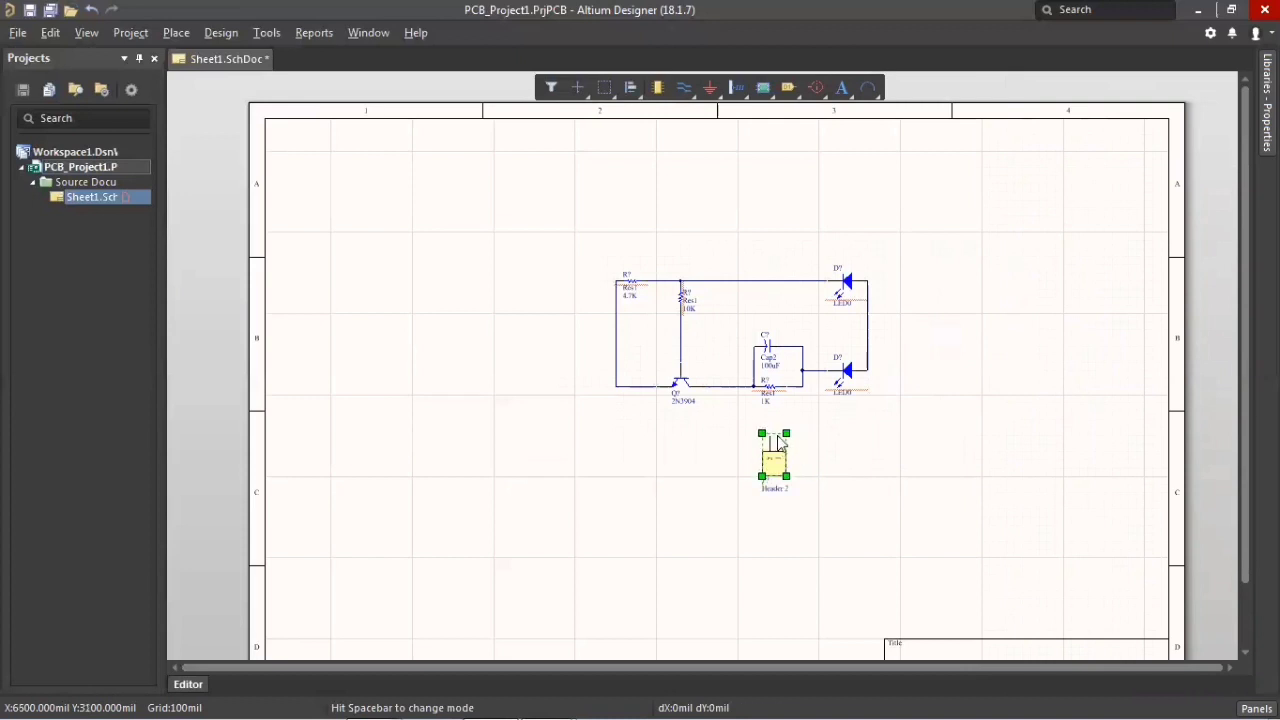
pyautogui.moveTo(780, 443); pyautogui.dragTo(738, 457)
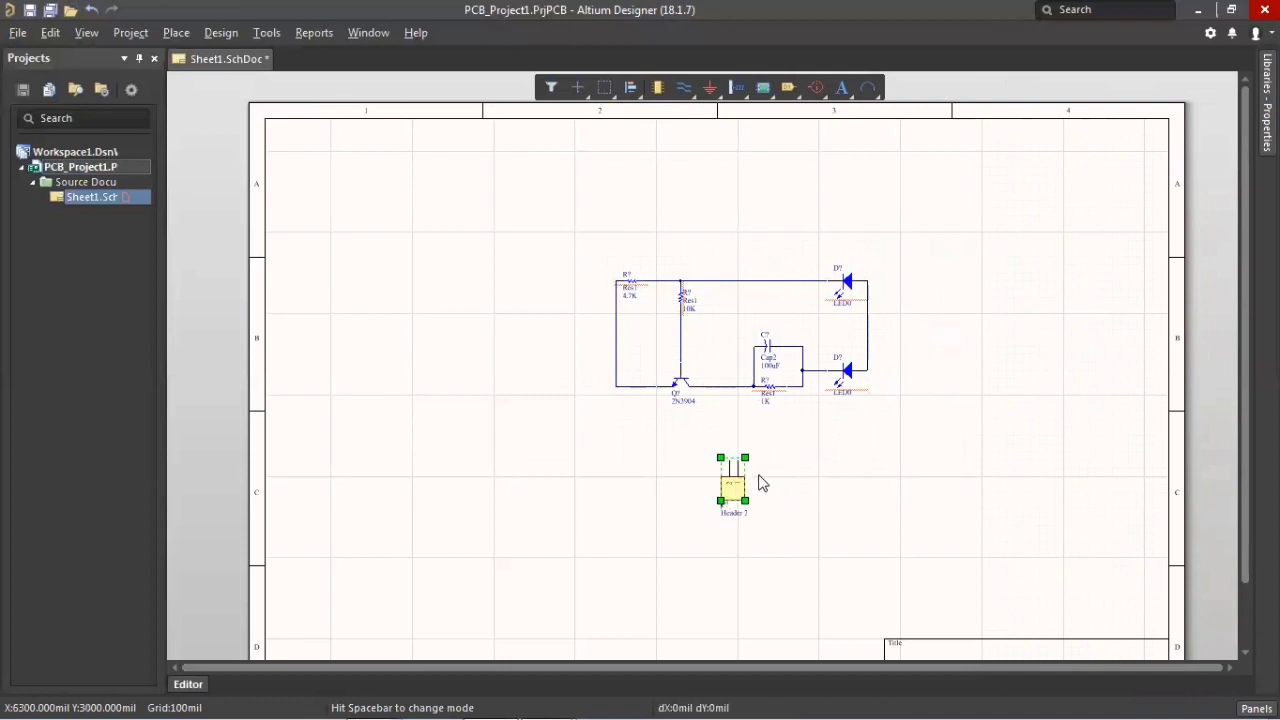
# Step: Wire the header's right pin around to the junction of the two LED anodes
pyautogui.click(684, 87)
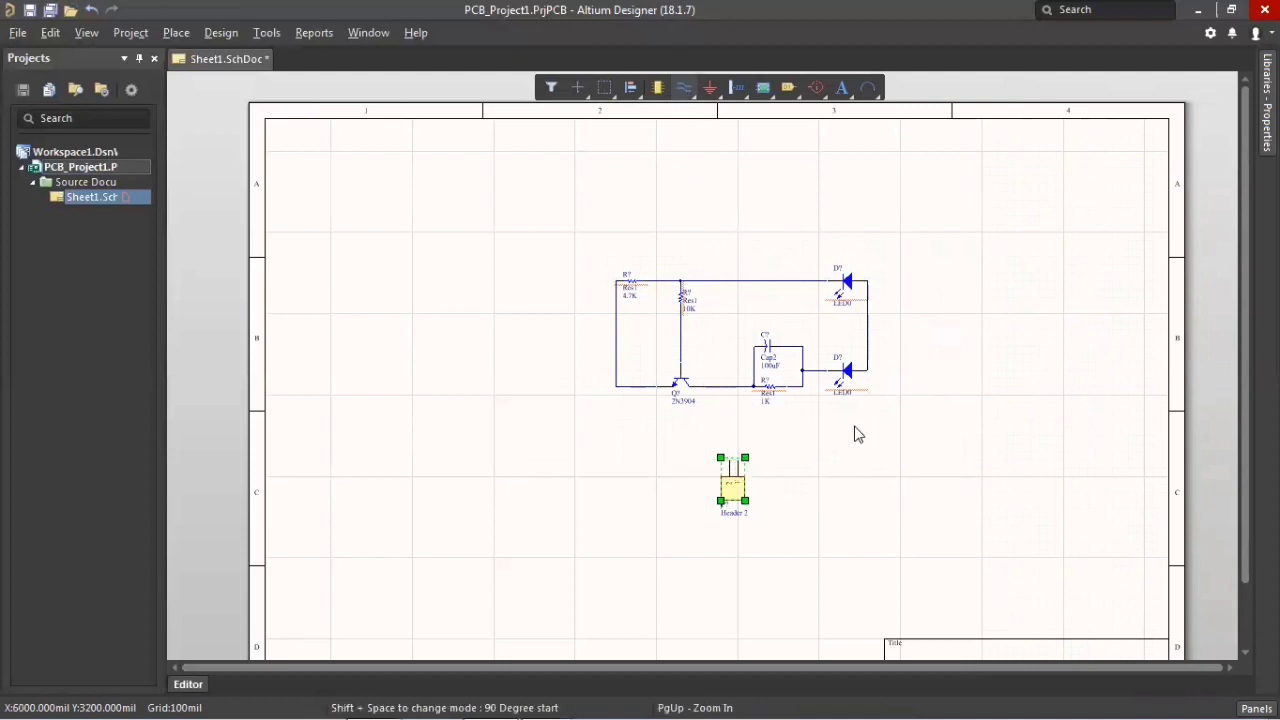
pyautogui.press('space')
pyautogui.press('space')
pyautogui.click(868, 427)
pyautogui.press('space')
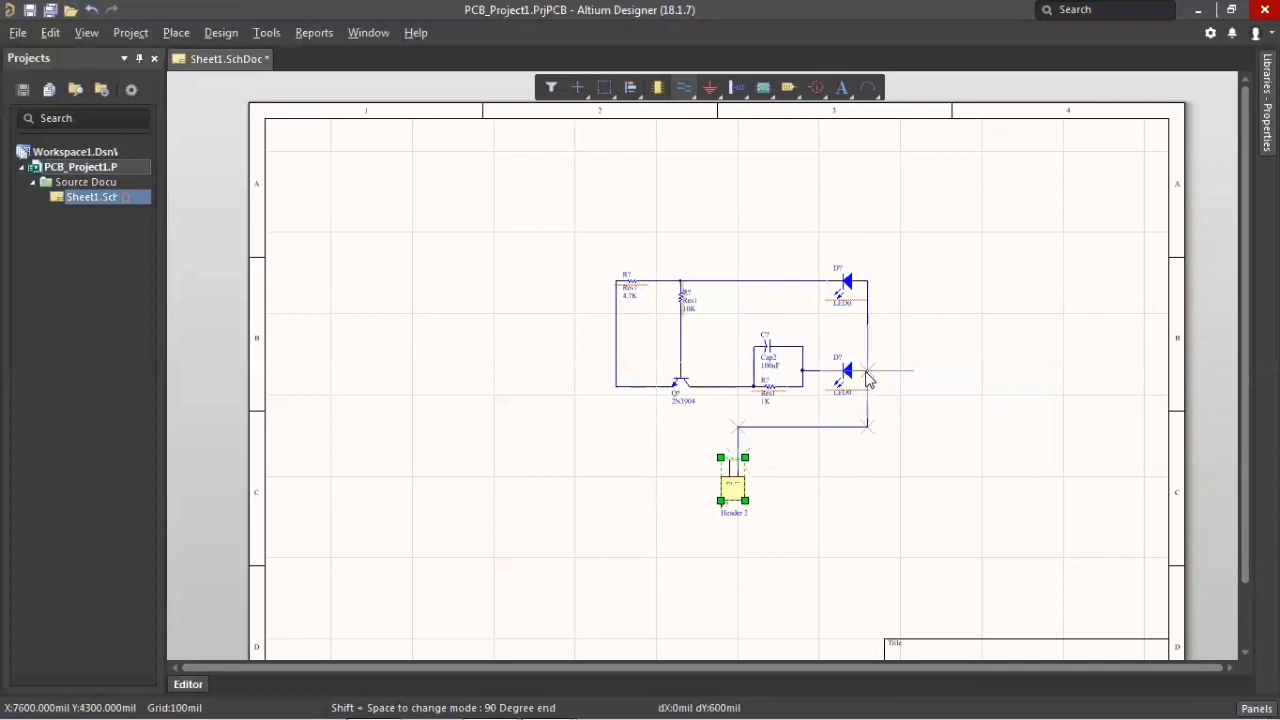
pyautogui.click(868, 373)
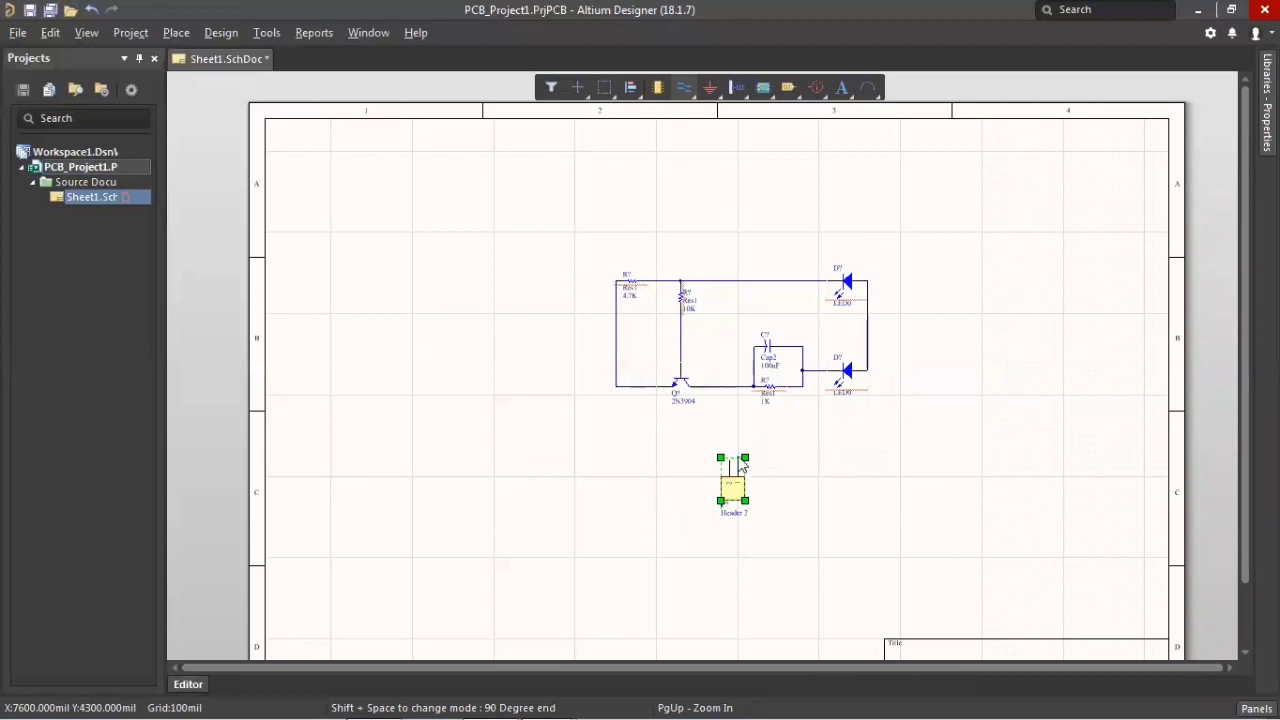
# Step: Wire the header's left pin around to the corner joining the transistor's emitter and the 4.7K resistor, and finish wiring
pyautogui.rightClick(732, 459)
pyautogui.rightClick(732, 459)
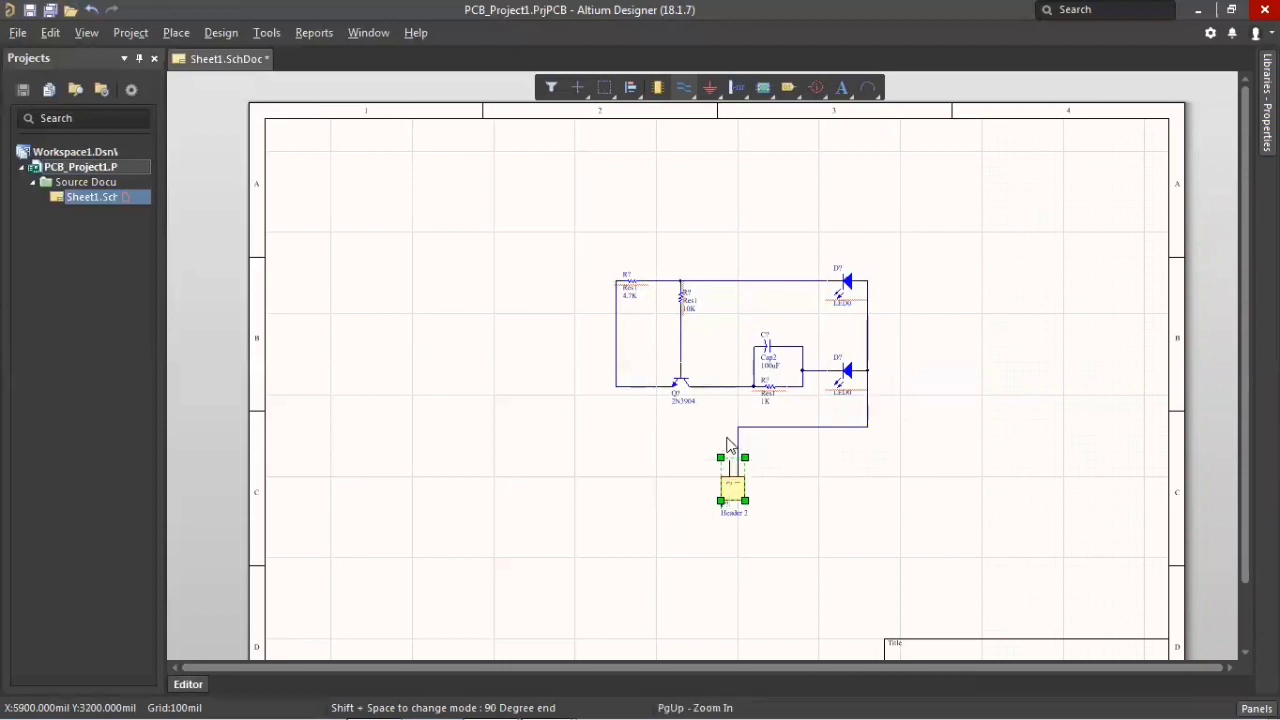
pyautogui.click(622, 426)
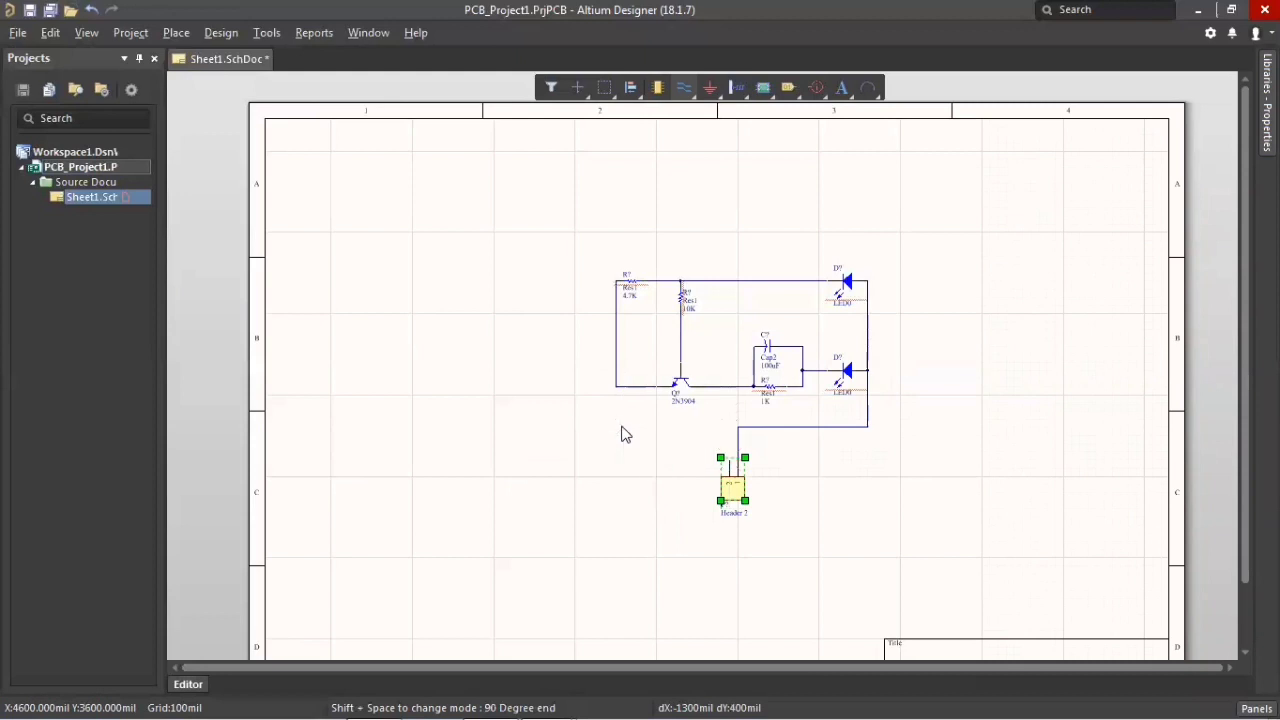
pyautogui.click(621, 433)
pyautogui.click(616, 426)
pyautogui.click(616, 387)
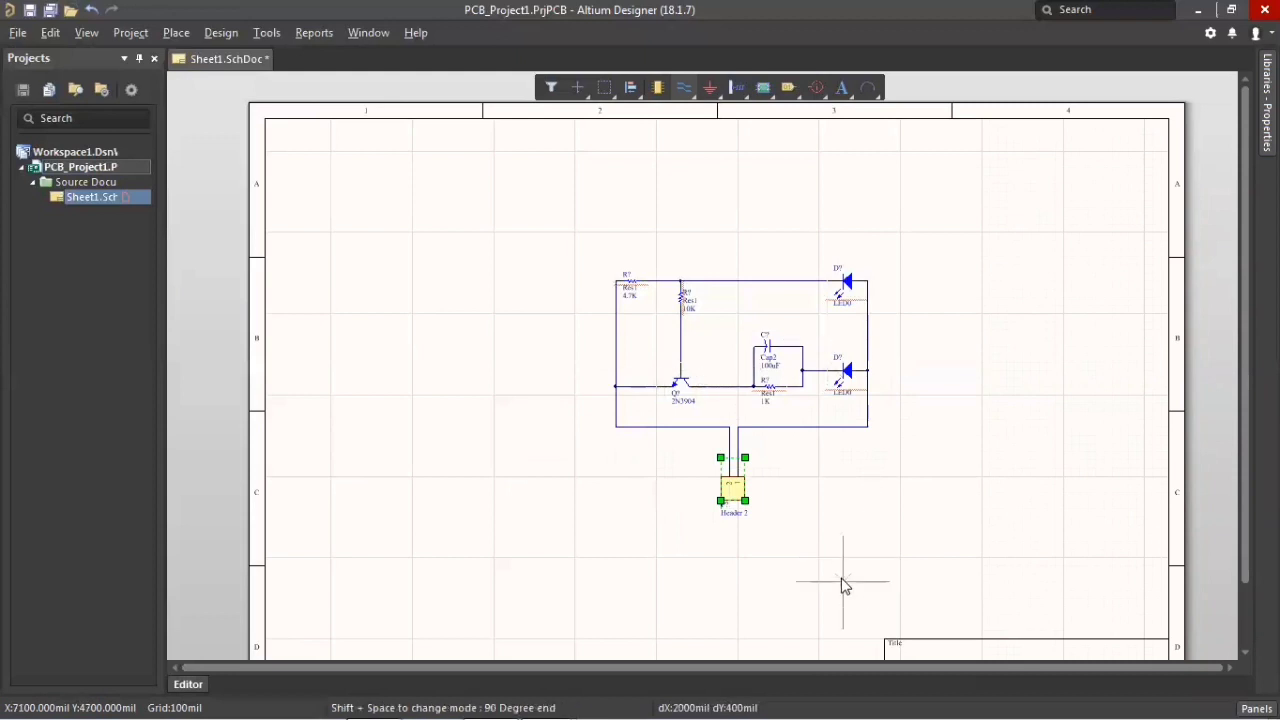
pyautogui.rightClick(827, 546)
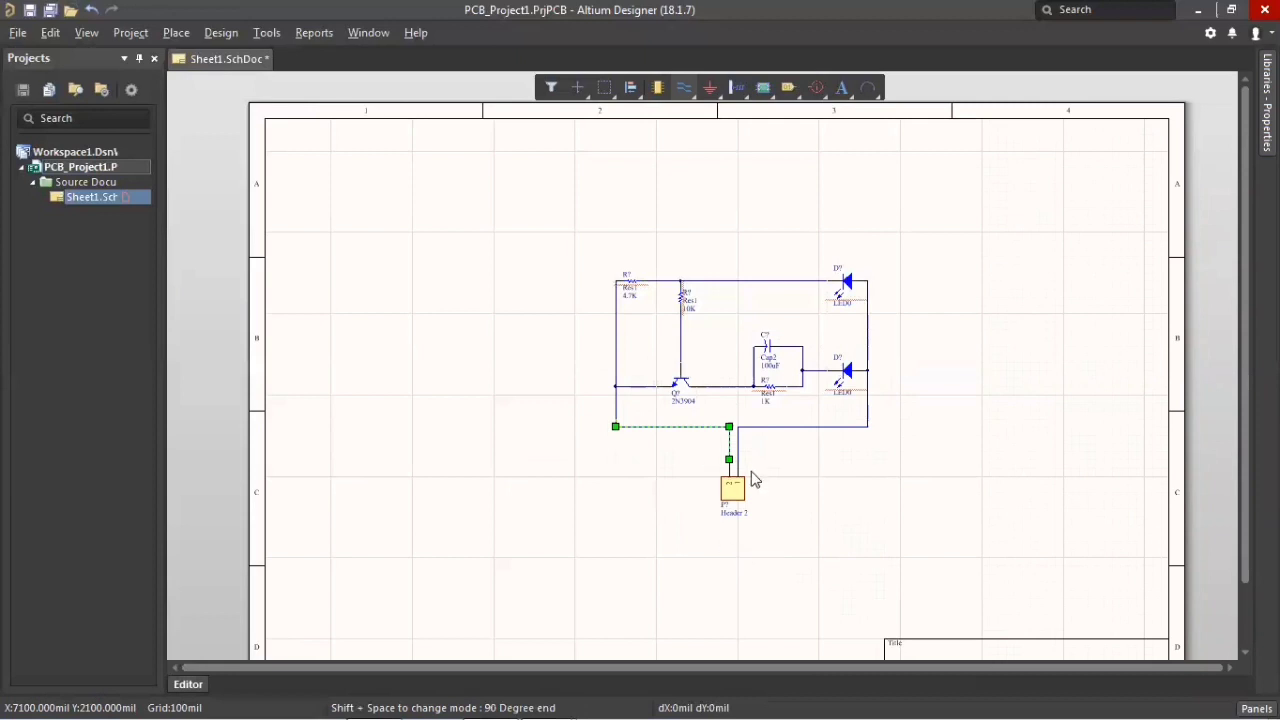
pyautogui.click(815, 536)
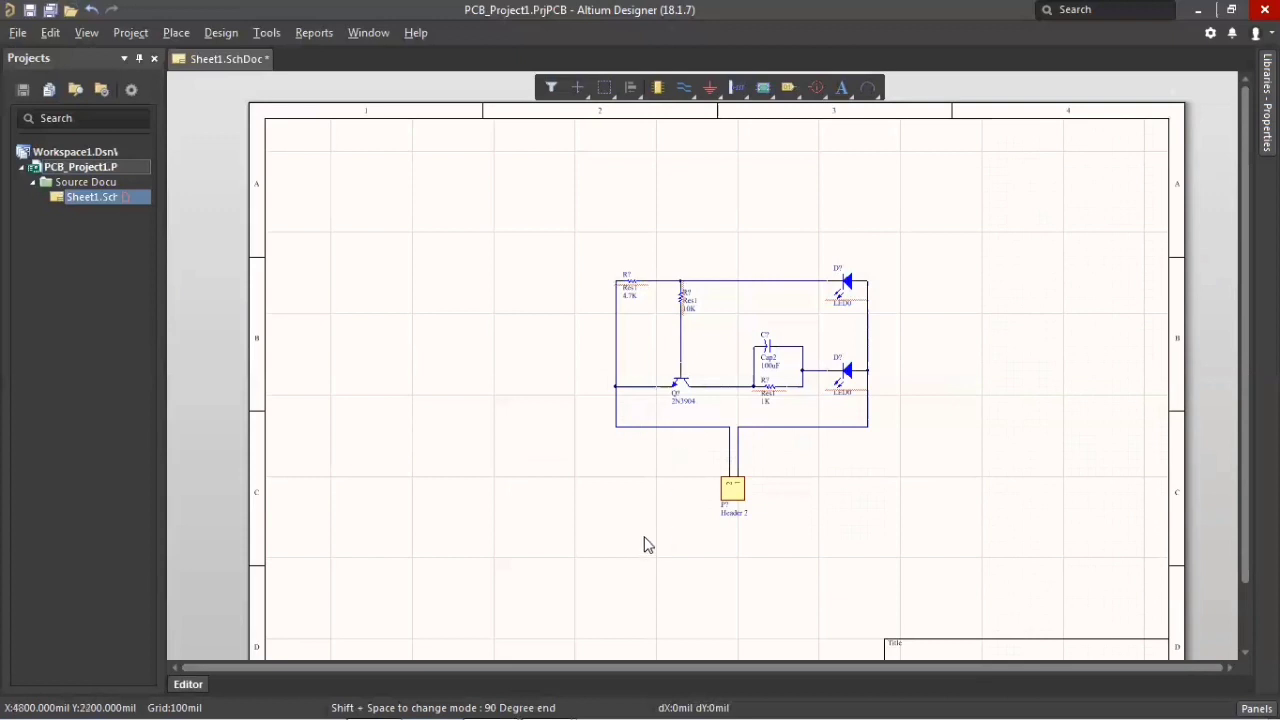
# Step: Place a GND power port on the horizontal wire leading from the header's left pin
pyautogui.click(716, 98)
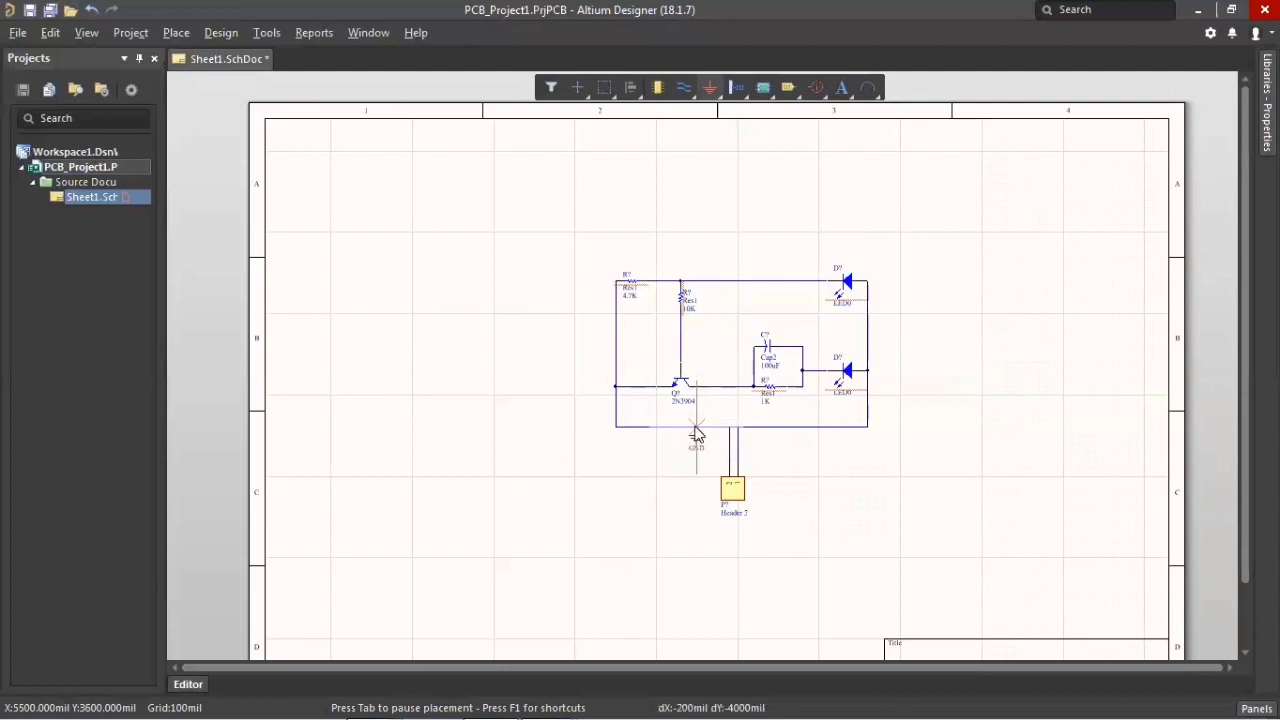
pyautogui.click(697, 435)
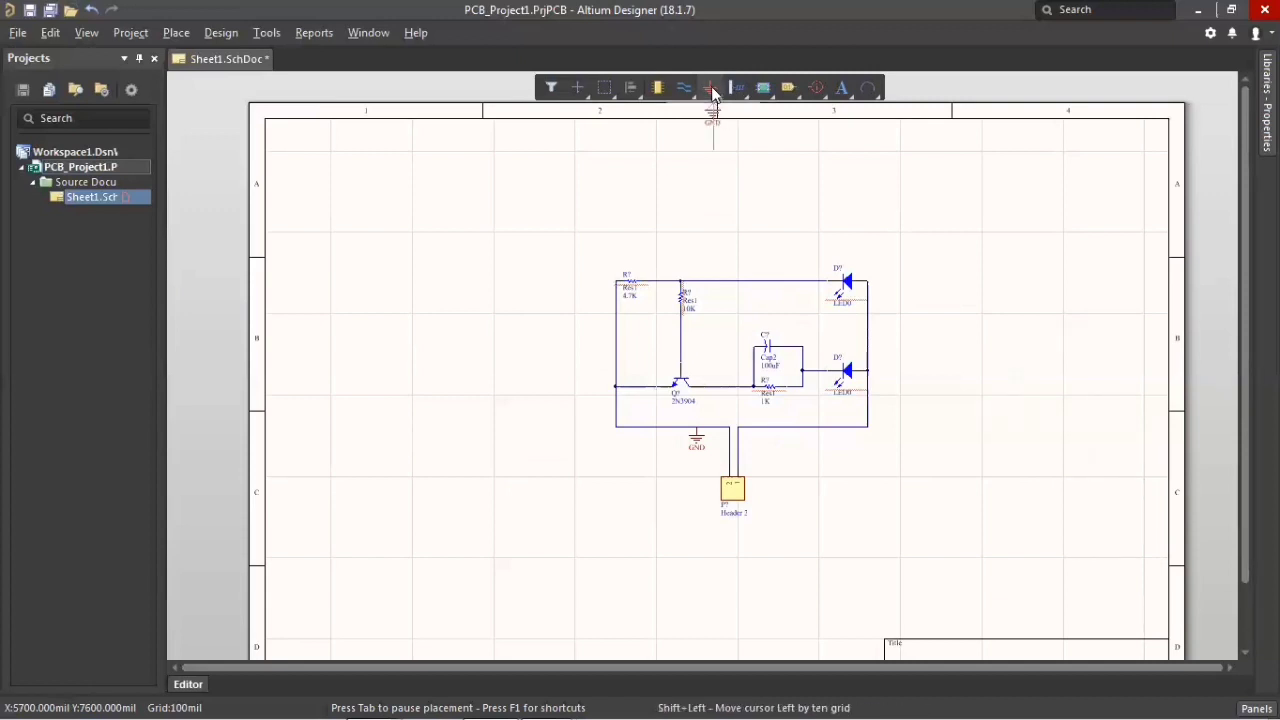
# Step: Place a +5 power port on the horizontal wire leading from the header's right pin, and finish placing ports
pyautogui.press('Escape')
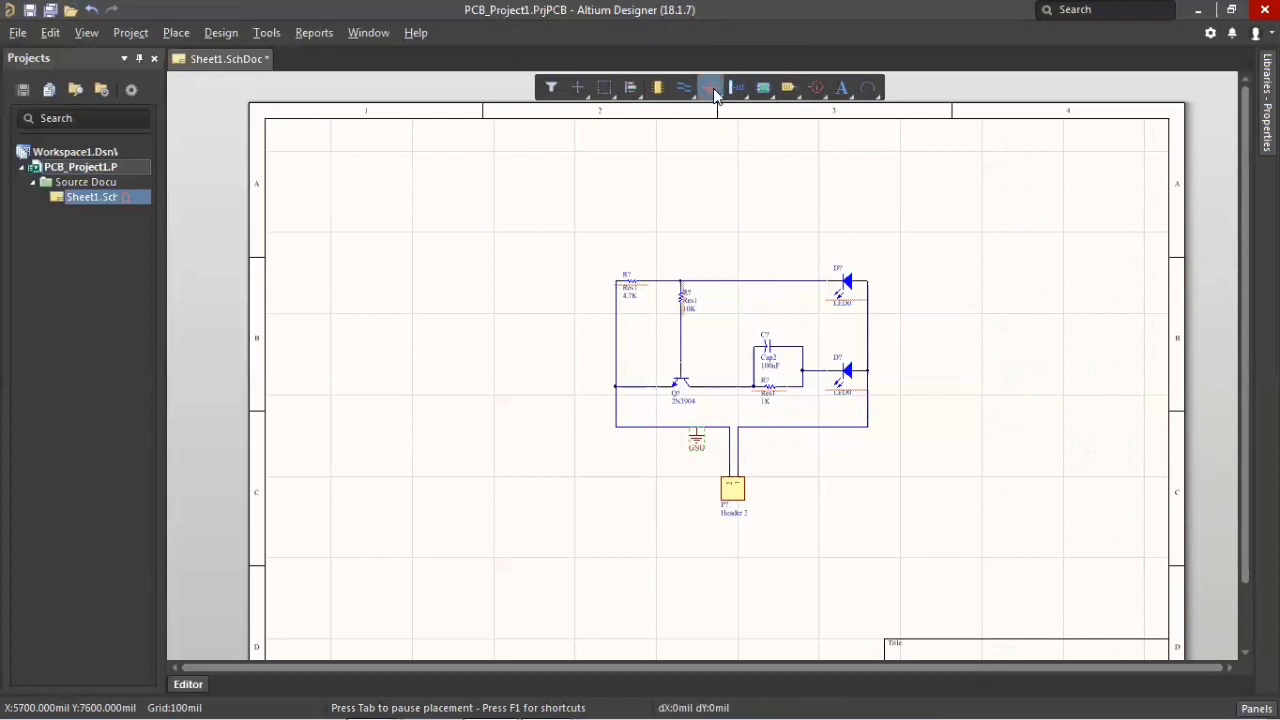
pyautogui.click(718, 95)
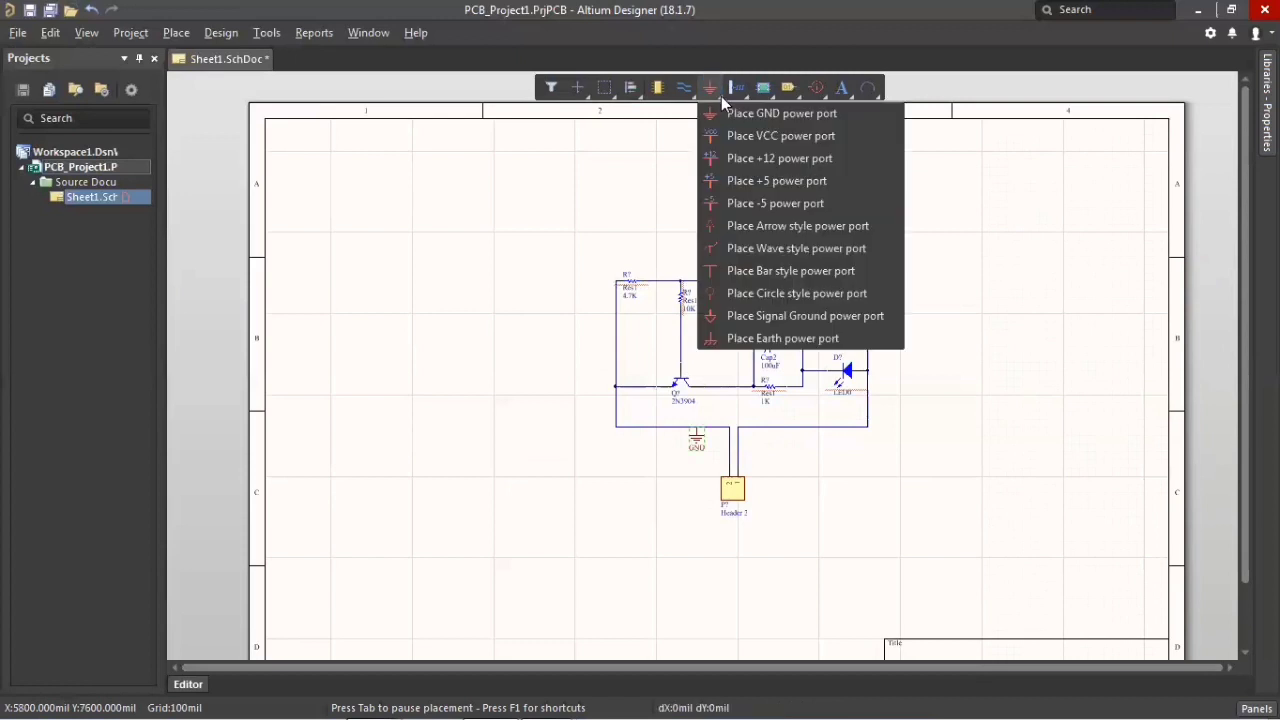
pyautogui.click(783, 178)
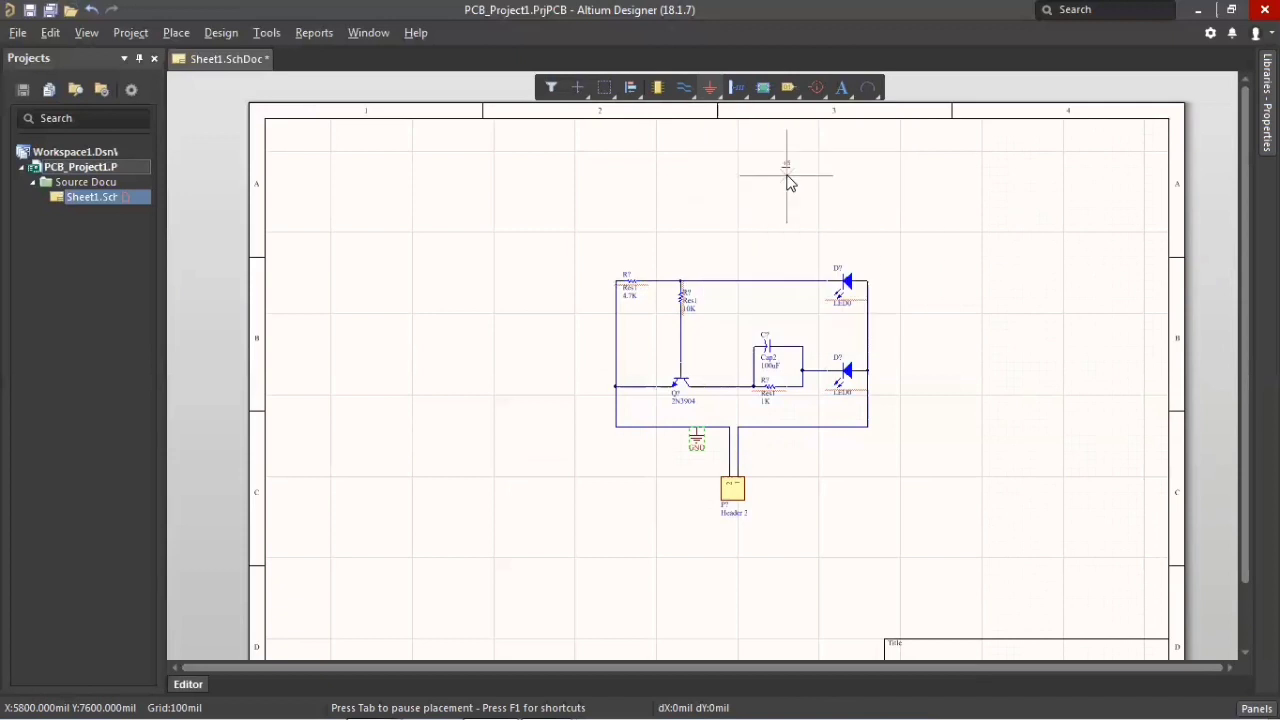
pyautogui.click(778, 434)
pyautogui.press('pageup')
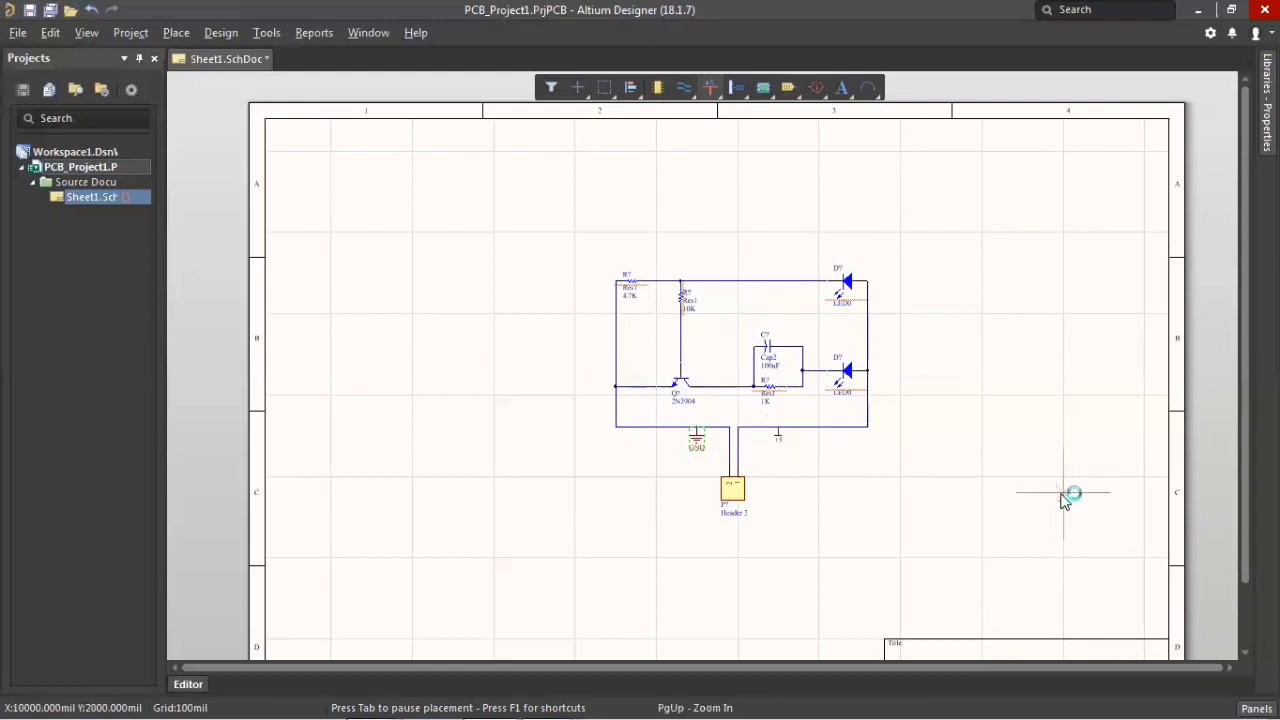
pyautogui.press('Escape')
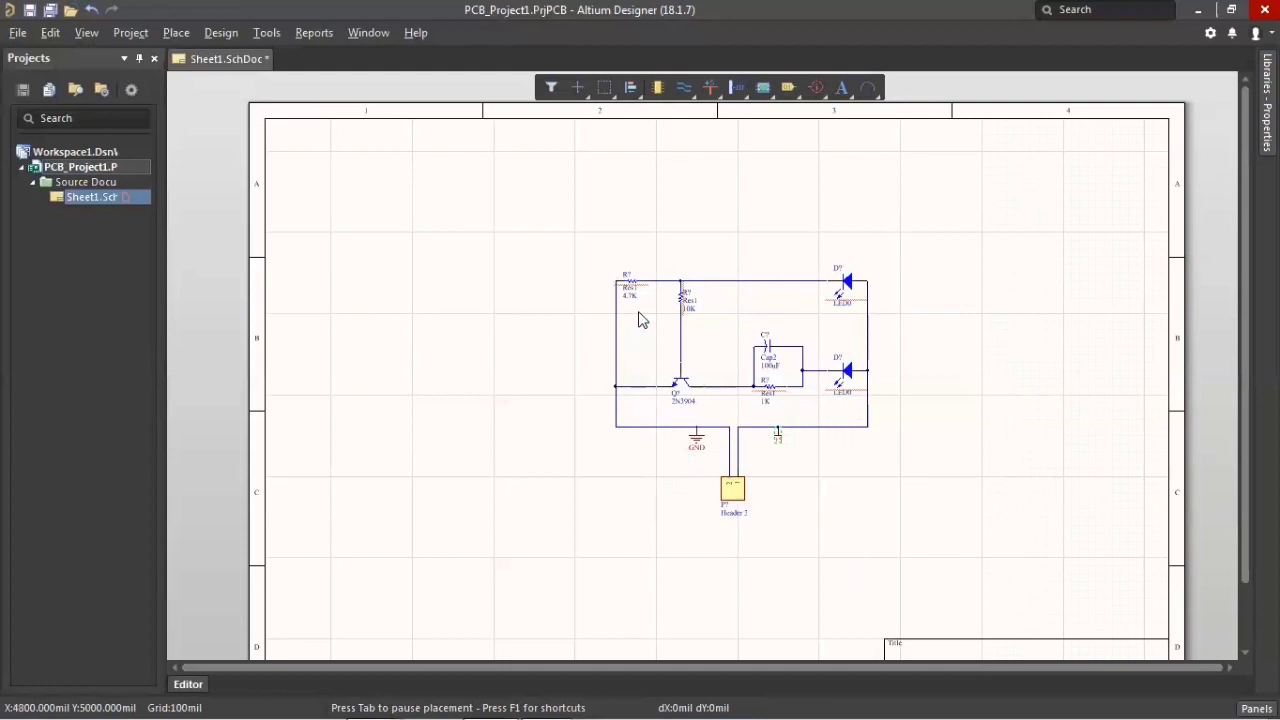
# Step: Review the wired schematic up close, checking the component designators, values, connections and both power ports
pyautogui.keyDown('ctrl'); pyautogui.scroll(4, 642, 320); pyautogui.keyUp('ctrl')
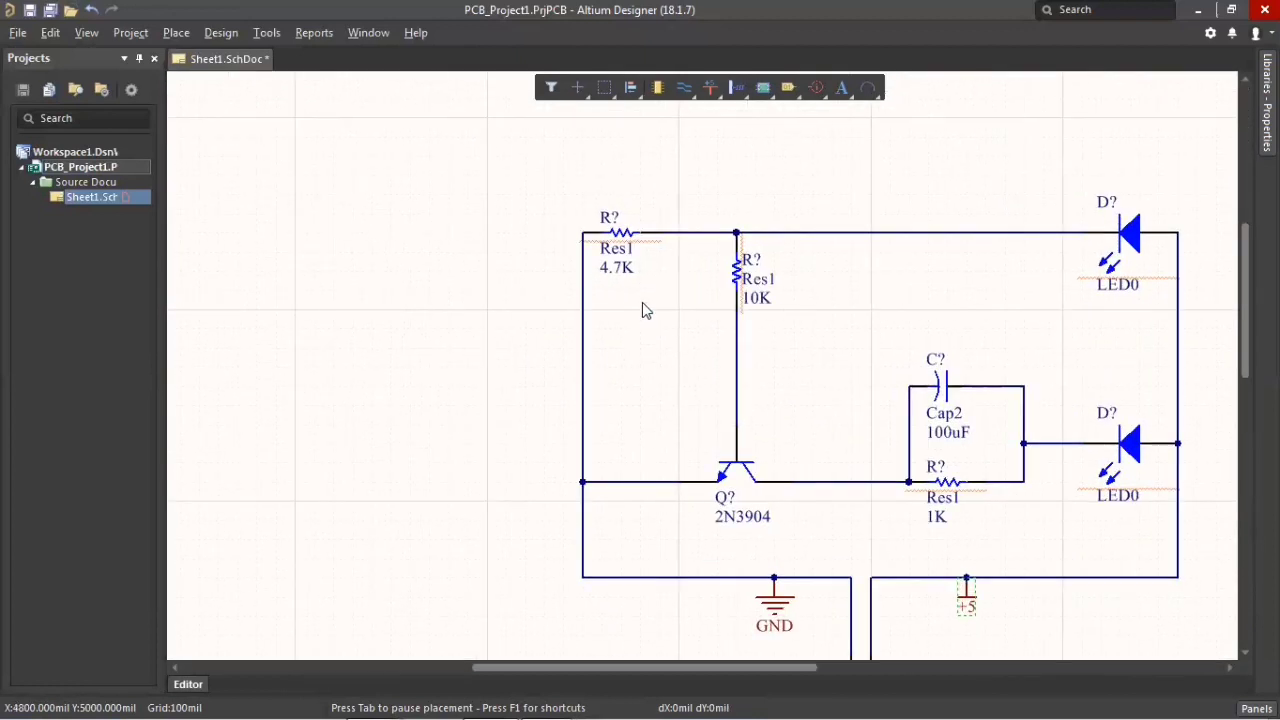
pyautogui.keyDown('ctrl'); pyautogui.scroll(1, 642, 305); pyautogui.keyUp('ctrl')
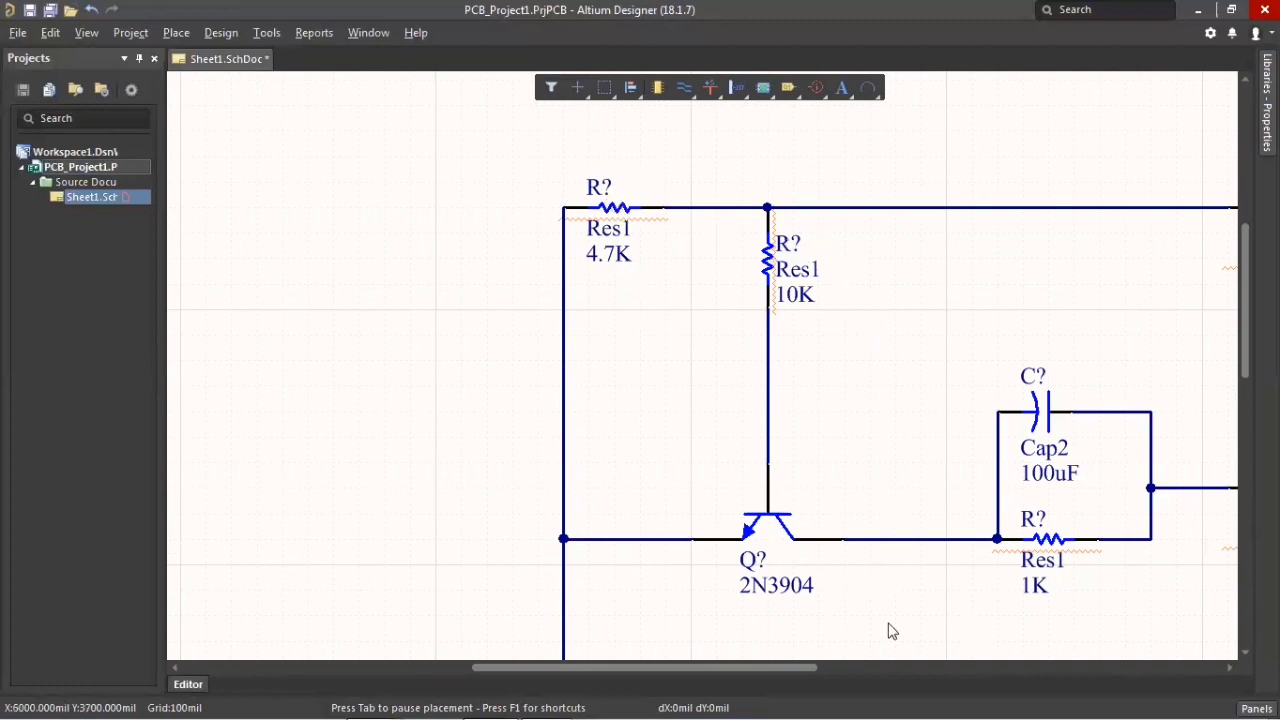
pyautogui.moveTo(905, 468); pyautogui.dragTo(668, 410, button='right')
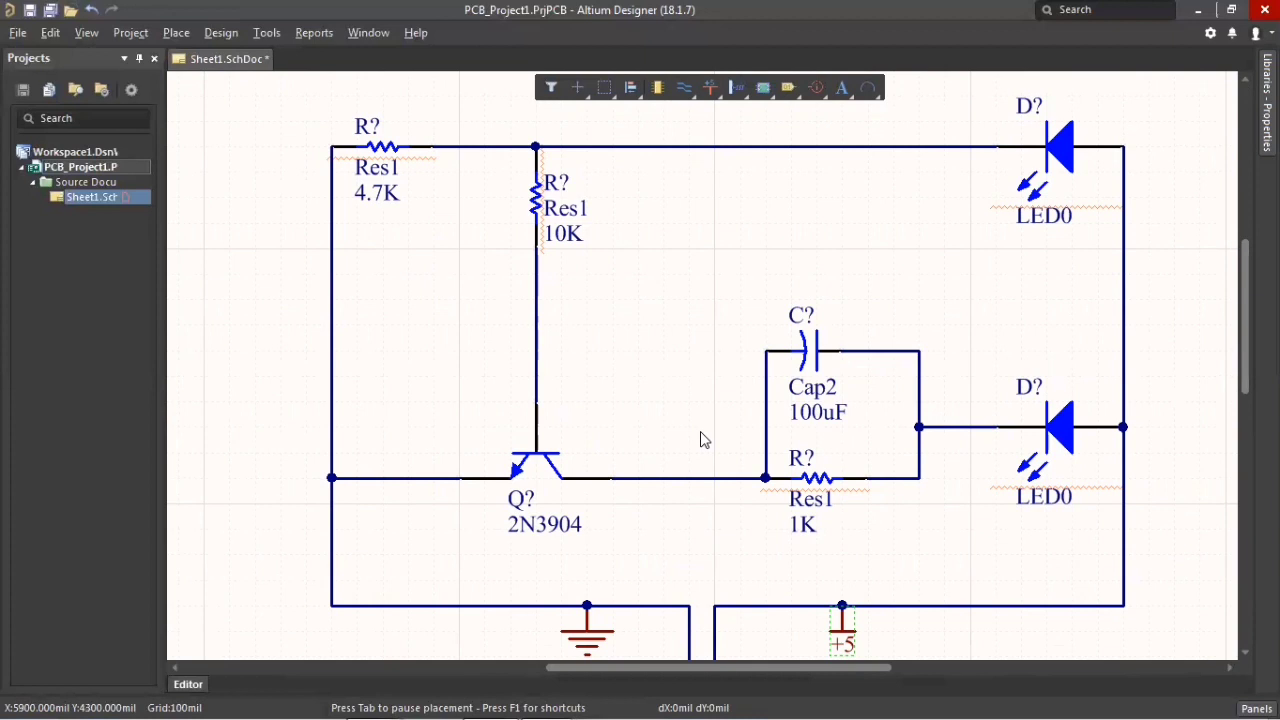
pyautogui.keyDown('ctrl'); pyautogui.scroll(-2, 703, 381); pyautogui.keyUp('ctrl')
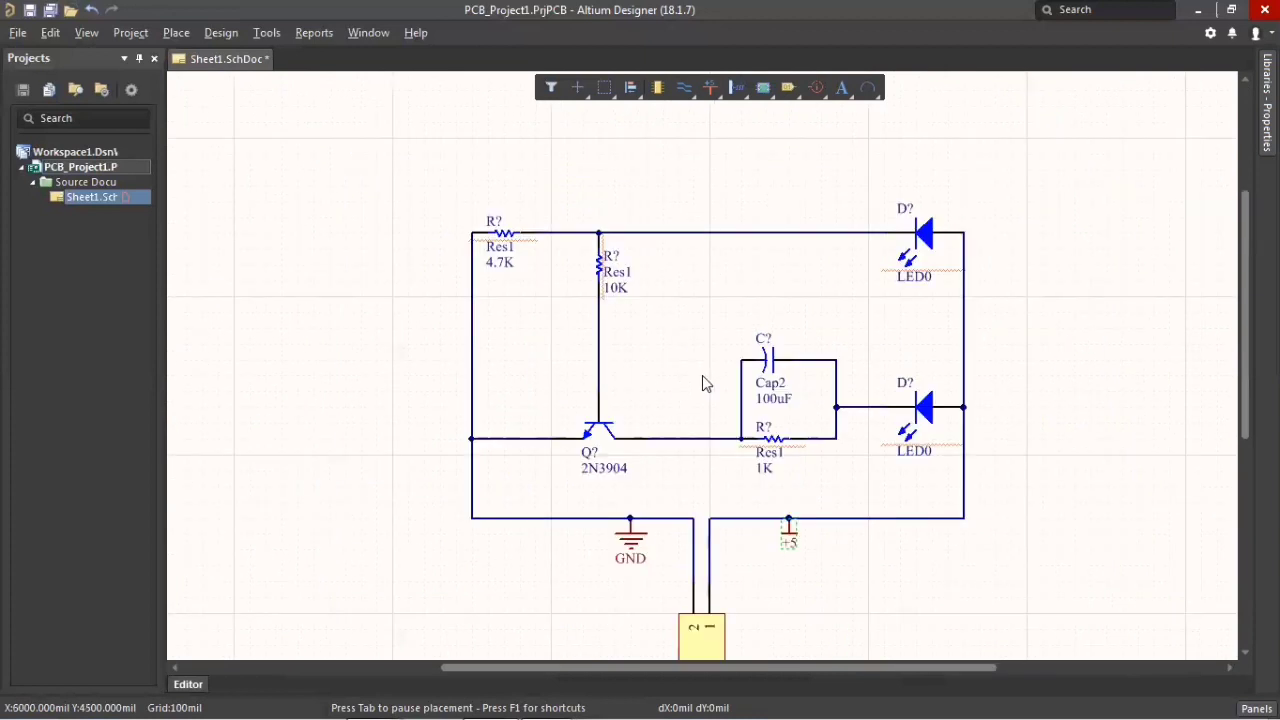
pyautogui.keyDown('ctrl'); pyautogui.scroll(-2, 702, 377); pyautogui.keyUp('ctrl')
pyautogui.keyDown('ctrl'); pyautogui.scroll(3, 703, 379); pyautogui.keyUp('ctrl')
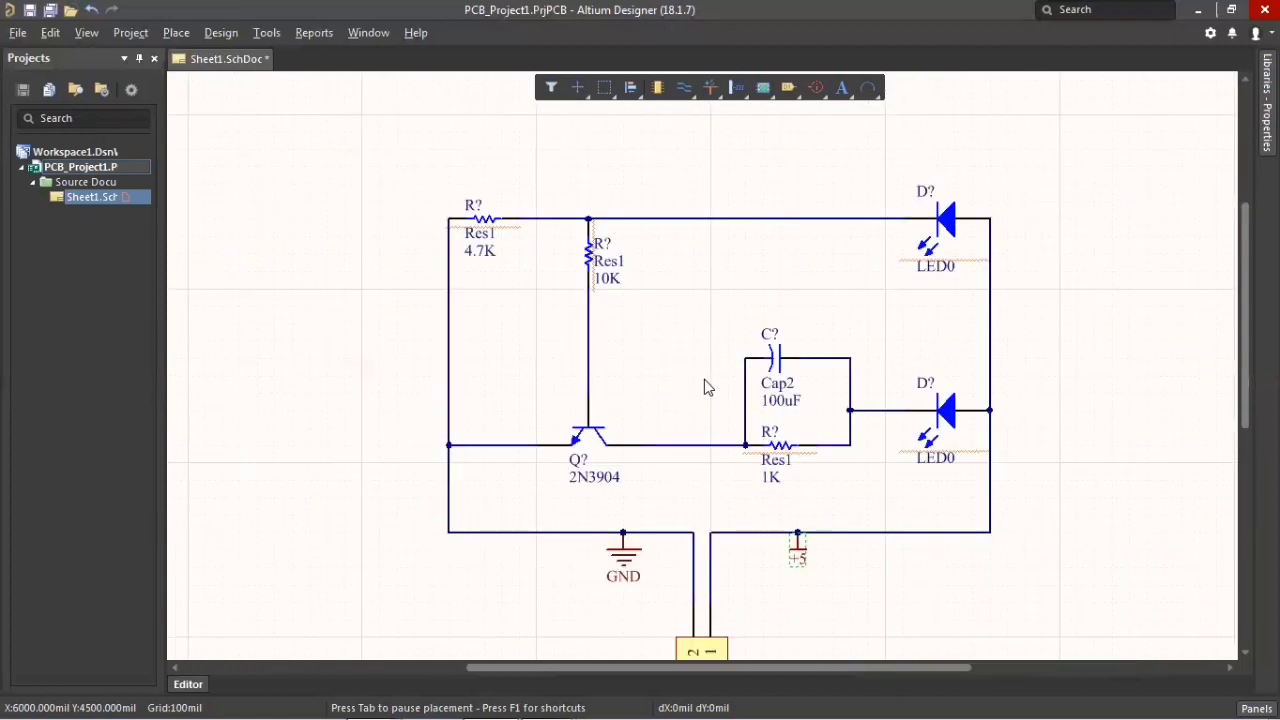
pyautogui.keyDown('ctrl'); pyautogui.scroll(-2, 704, 379); pyautogui.keyUp('ctrl')
pyautogui.keyDown('ctrl'); pyautogui.scroll(2, 704, 379); pyautogui.keyUp('ctrl')
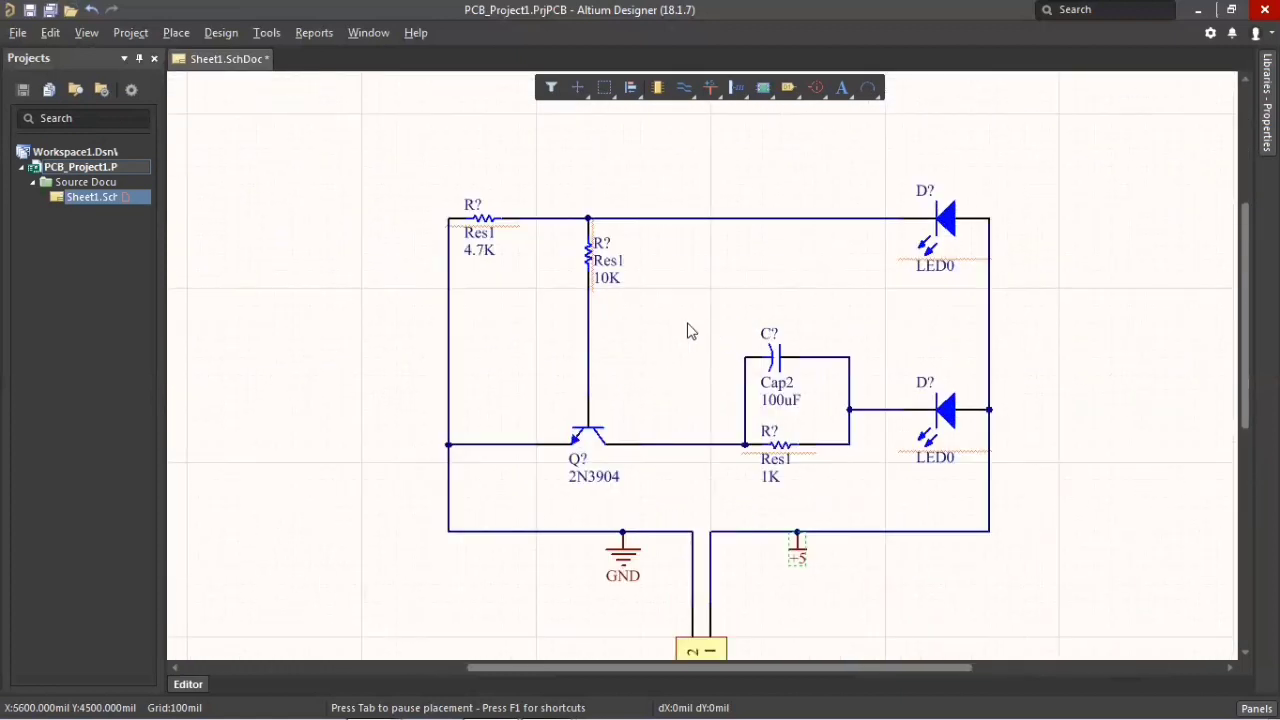
pyautogui.rightClick(649, 377)
pyautogui.click(1055, 578)
# Step: Select the whole circuit, annotate the schematic quietly to number all component designators, accept the changes, and clear the selection
pyautogui.moveTo(926, 572); pyautogui.dragTo(940, 453, button='right')
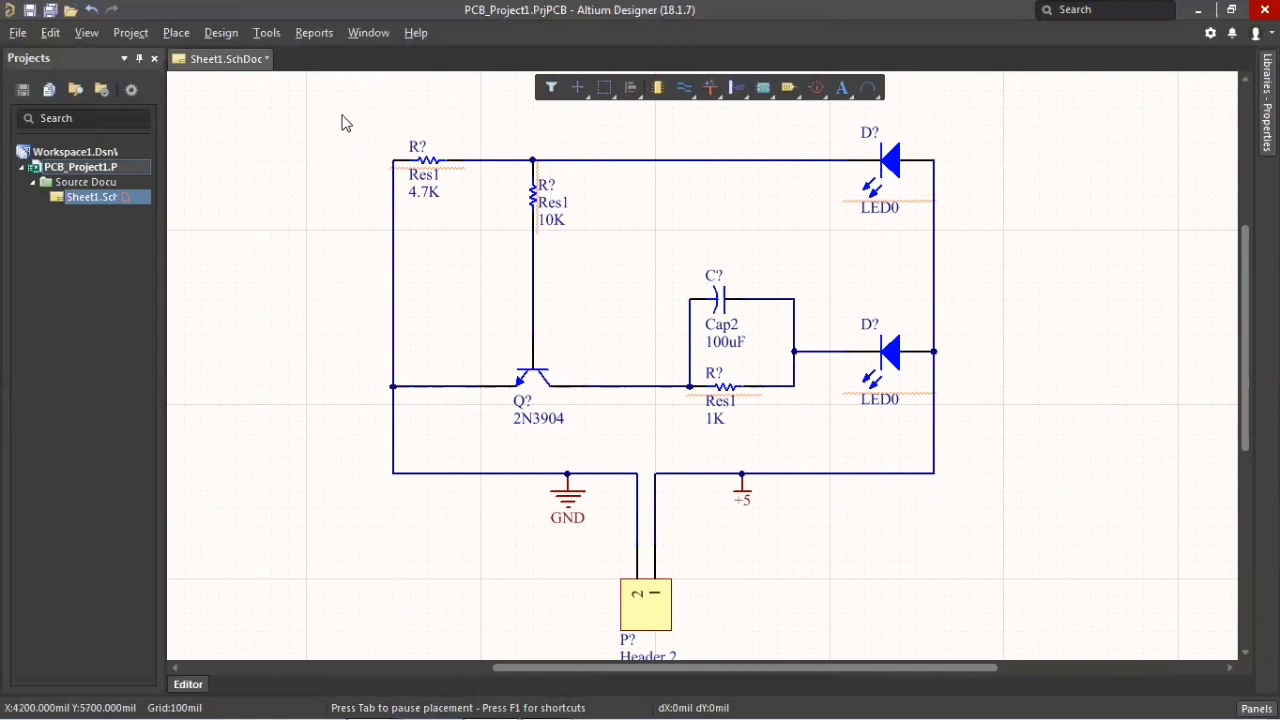
pyautogui.moveTo(342, 115); pyautogui.dragTo(998, 644)
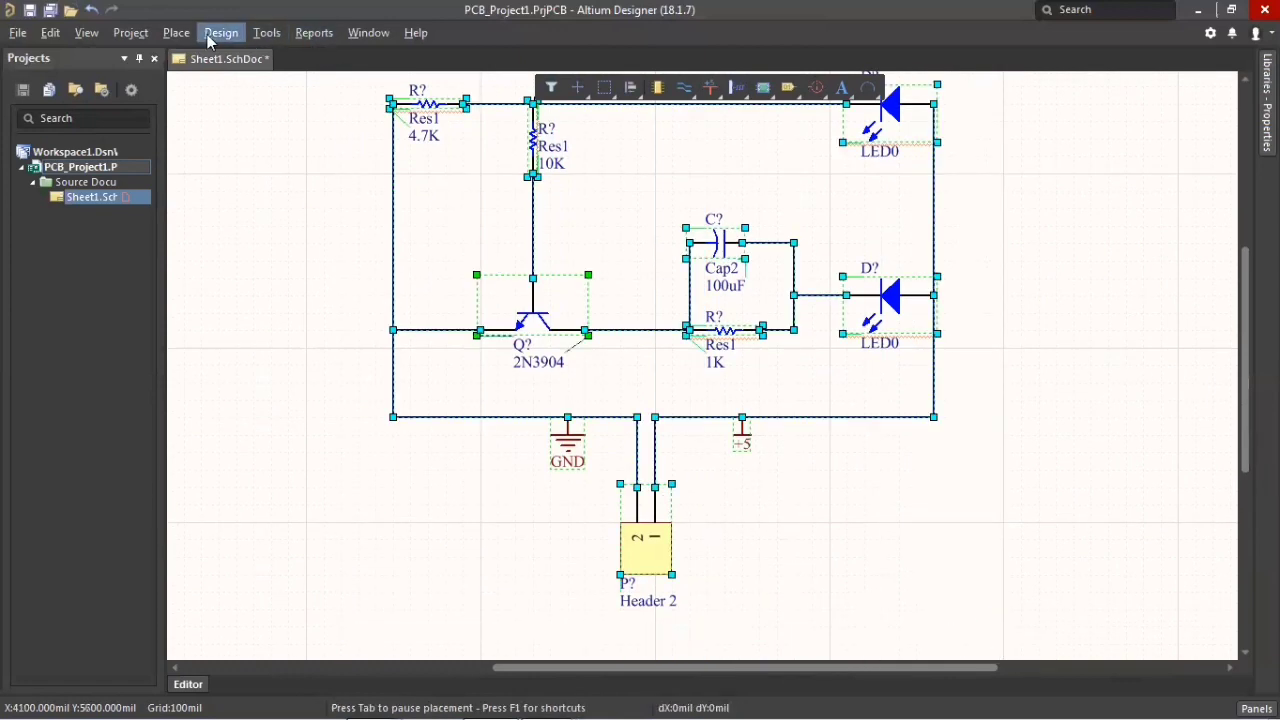
pyautogui.click(210, 36)
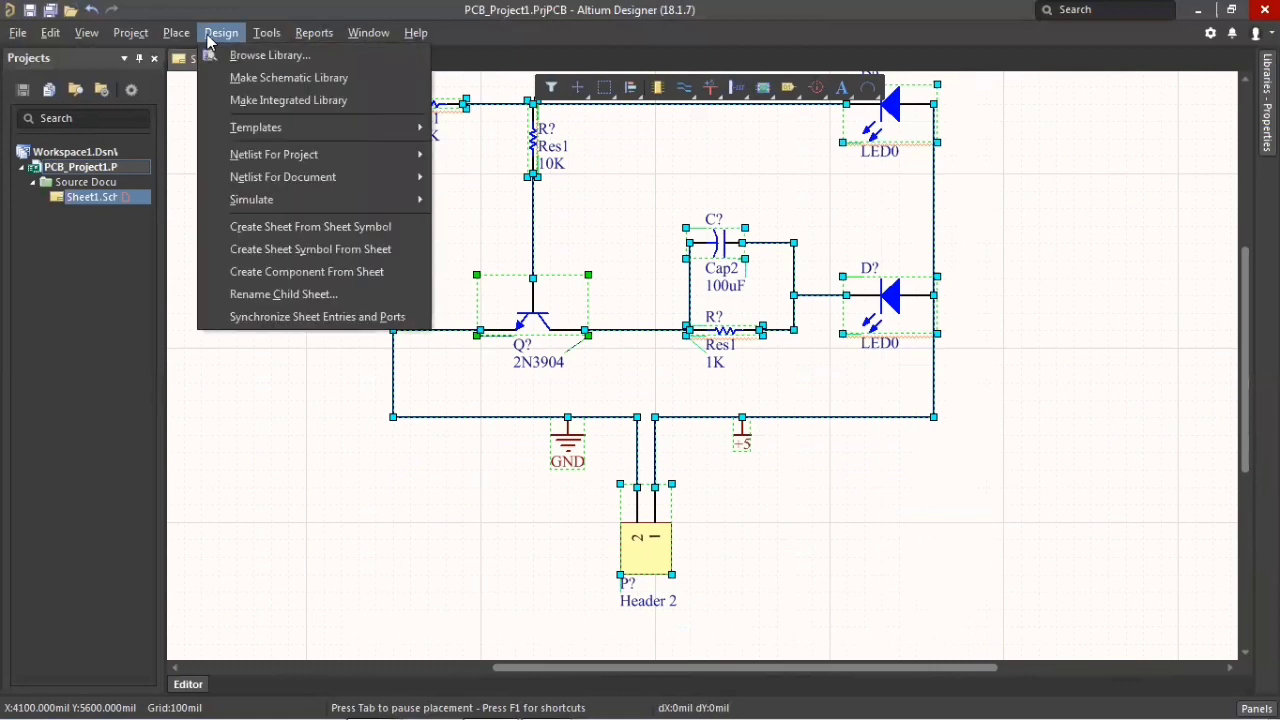
pyautogui.moveTo(272, 40)
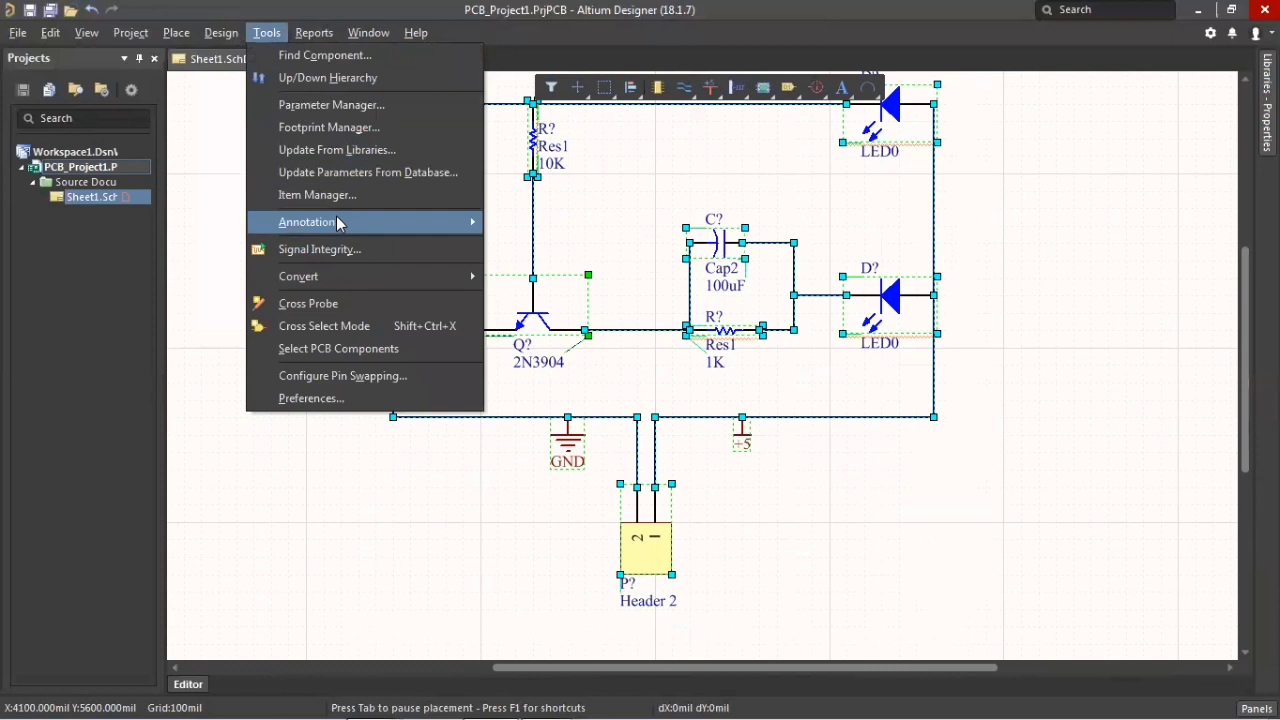
pyautogui.moveTo(340, 224)
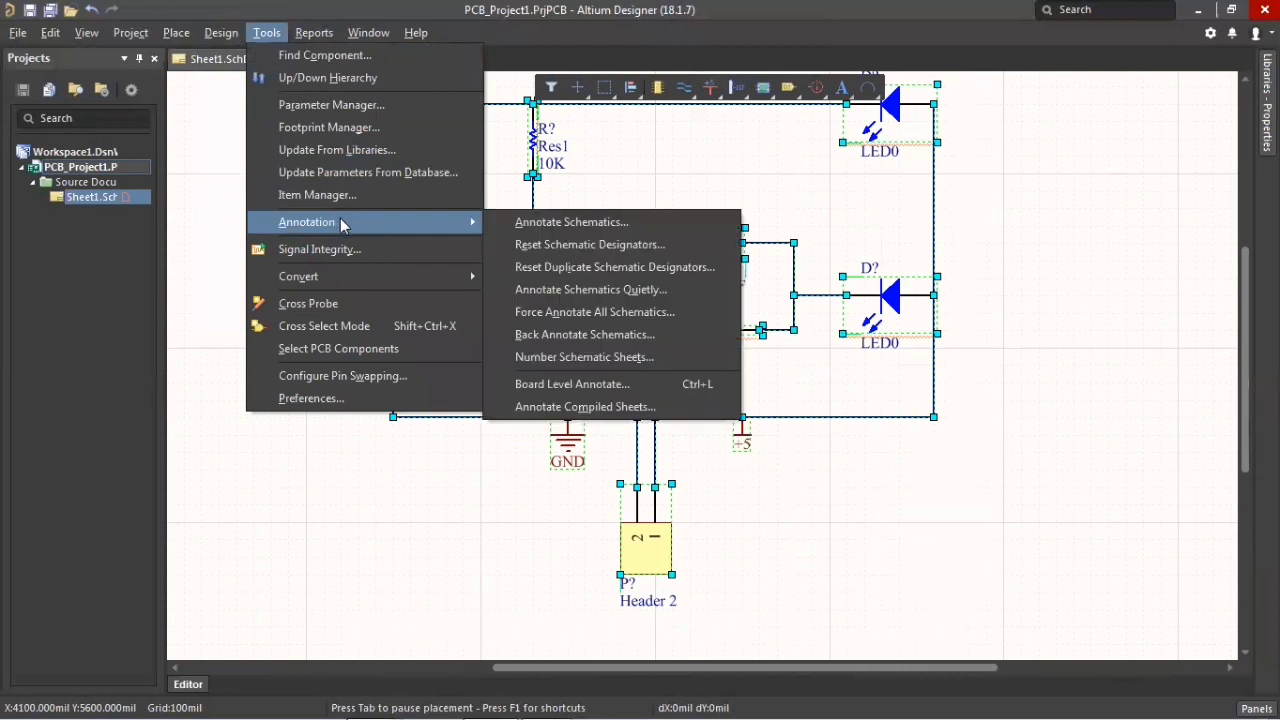
pyautogui.click(580, 291)
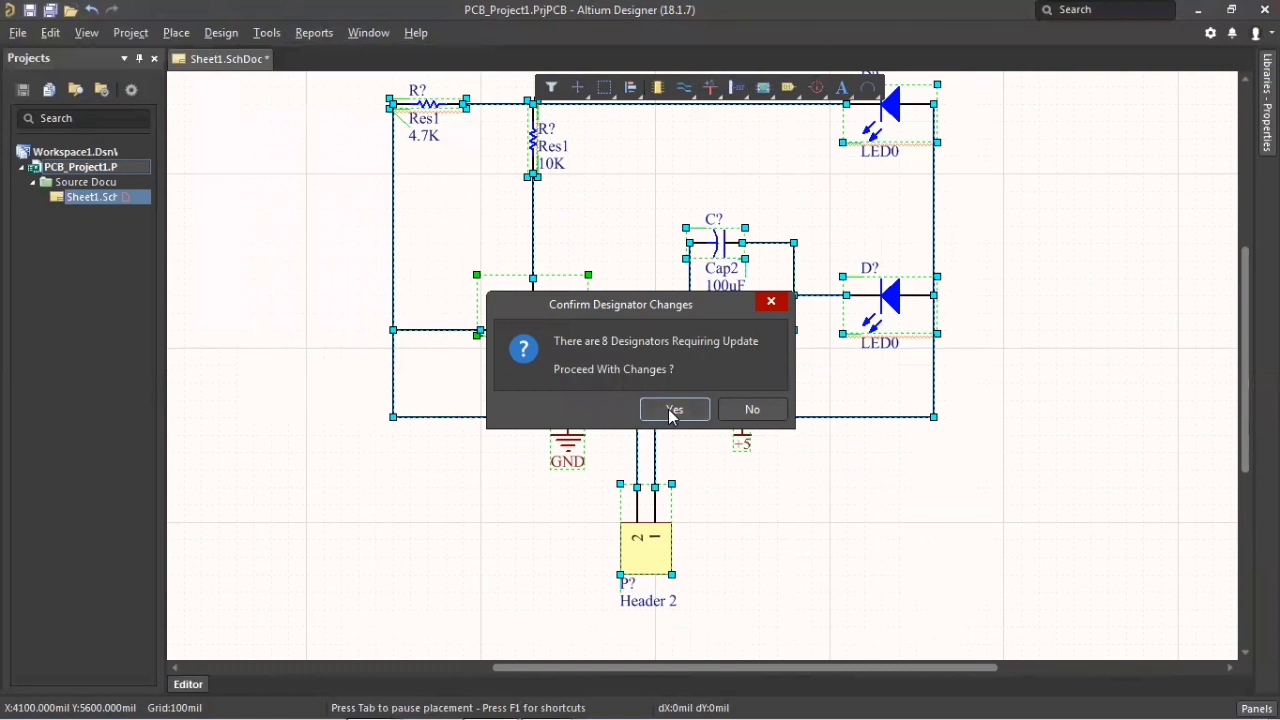
pyautogui.click(673, 410)
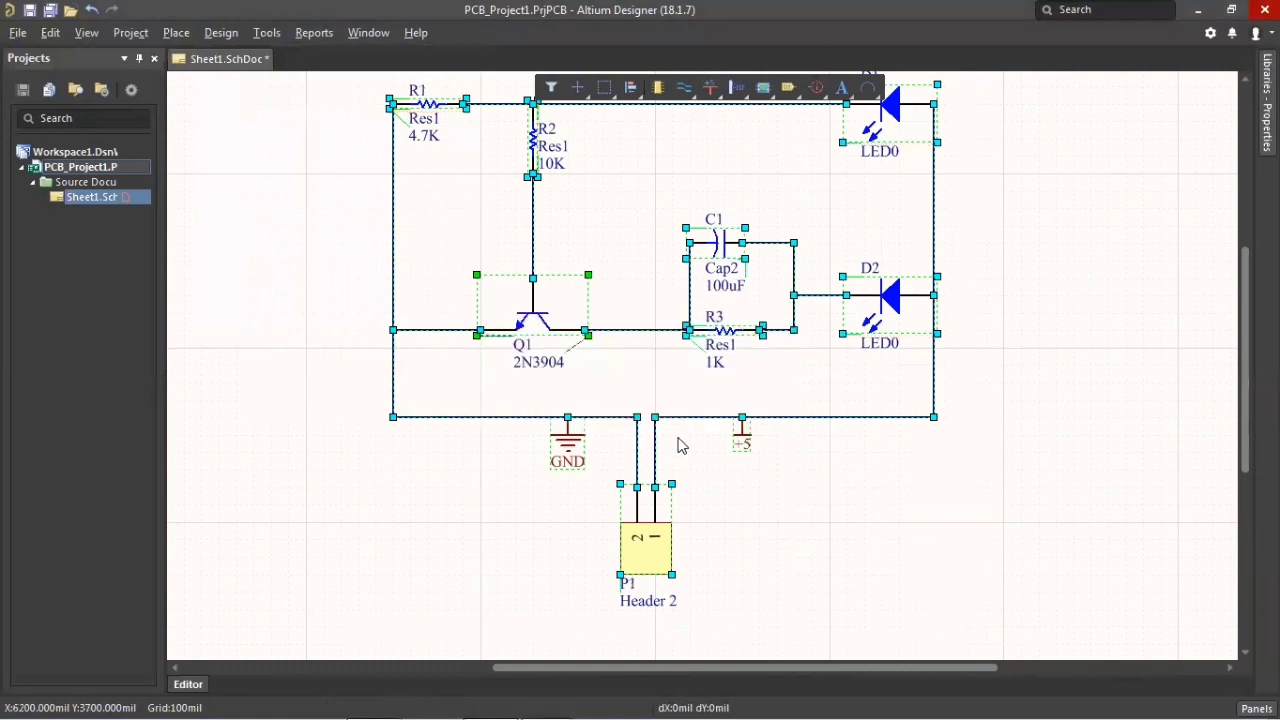
pyautogui.click(830, 515)
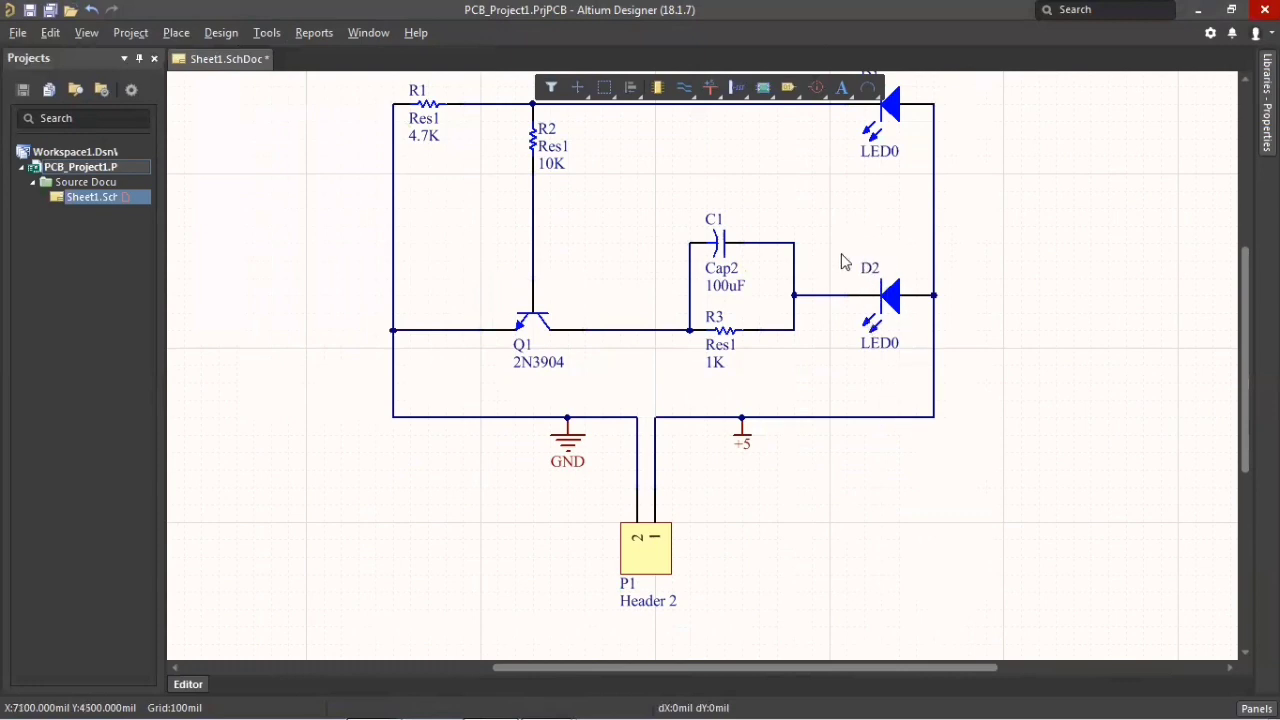
pyautogui.rightClick(1022, 227)
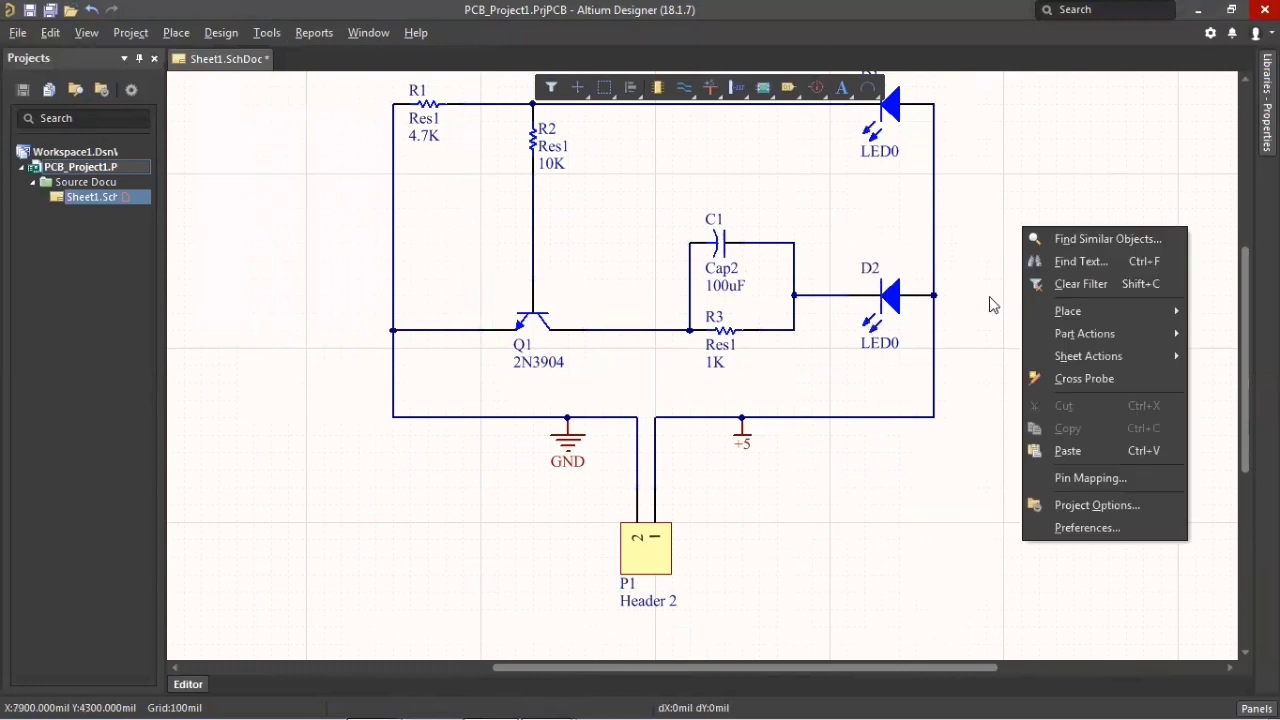
pyautogui.click(990, 298)
pyautogui.moveTo(990, 298); pyautogui.dragTo(977, 403, button='right')
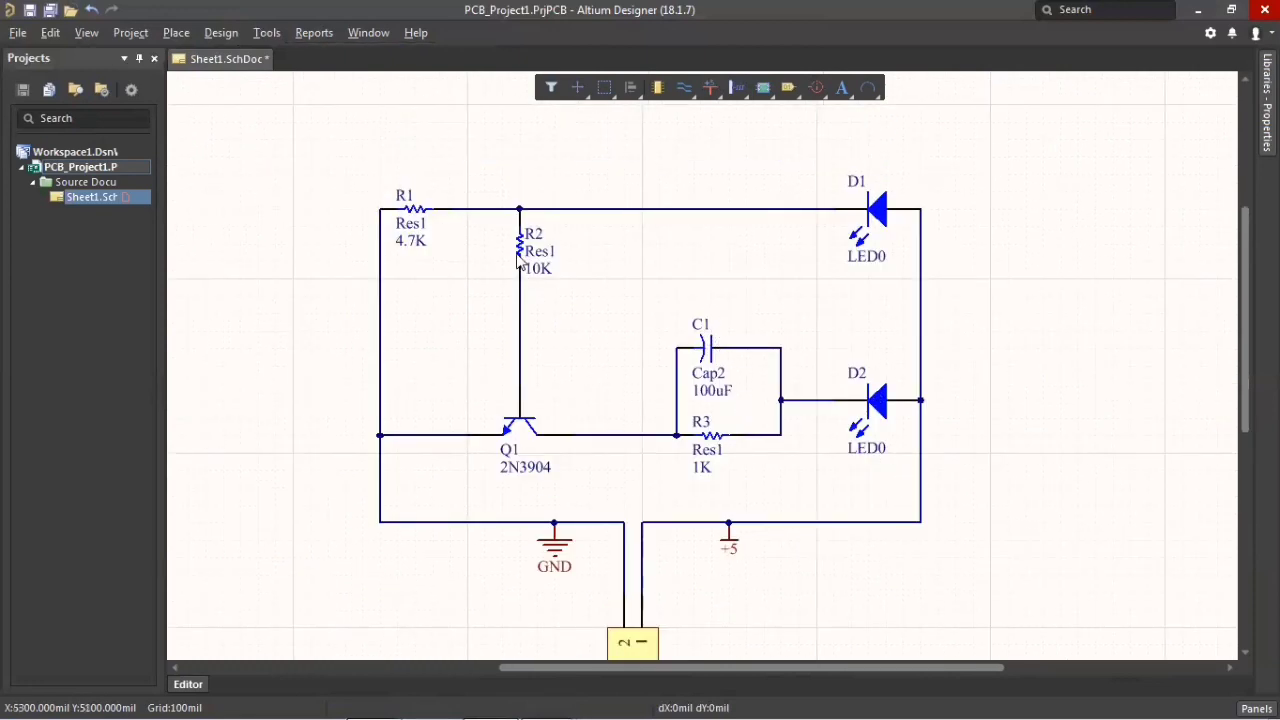
pyautogui.moveTo(606, 370); pyautogui.dragTo(661, 285, button='right')
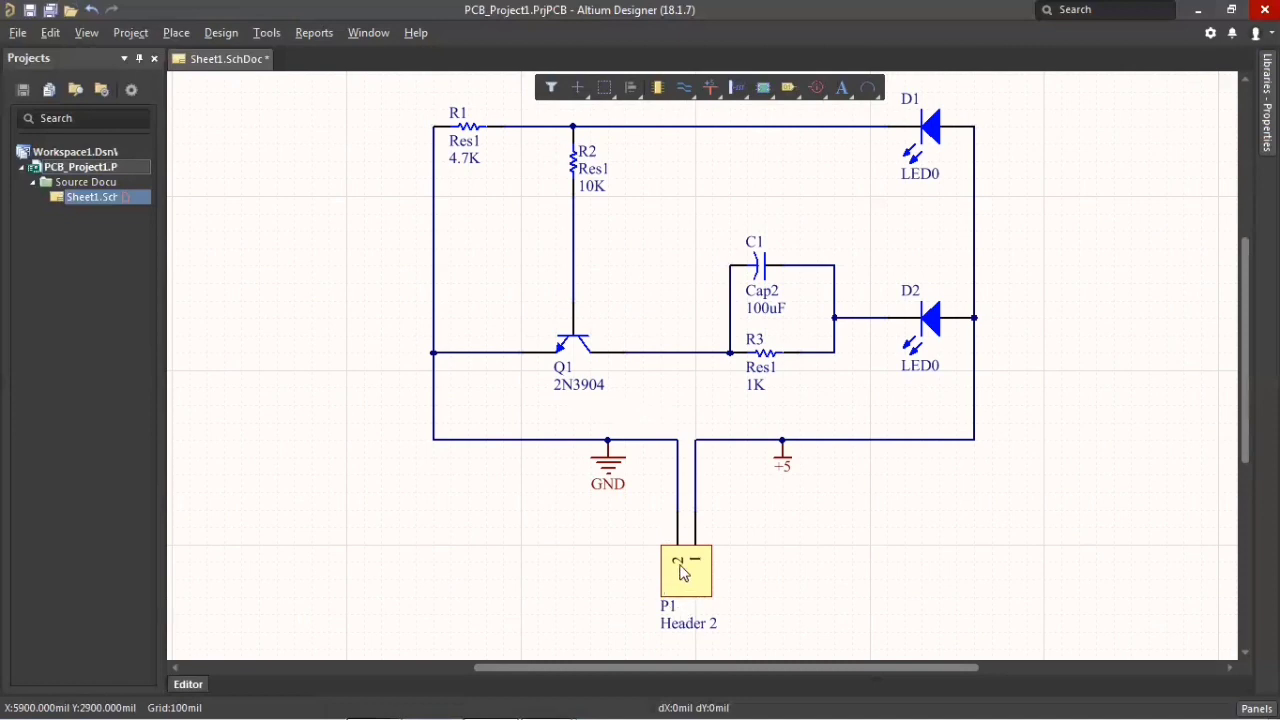
pyautogui.moveTo(860, 545); pyautogui.dragTo(797, 554, button='right')
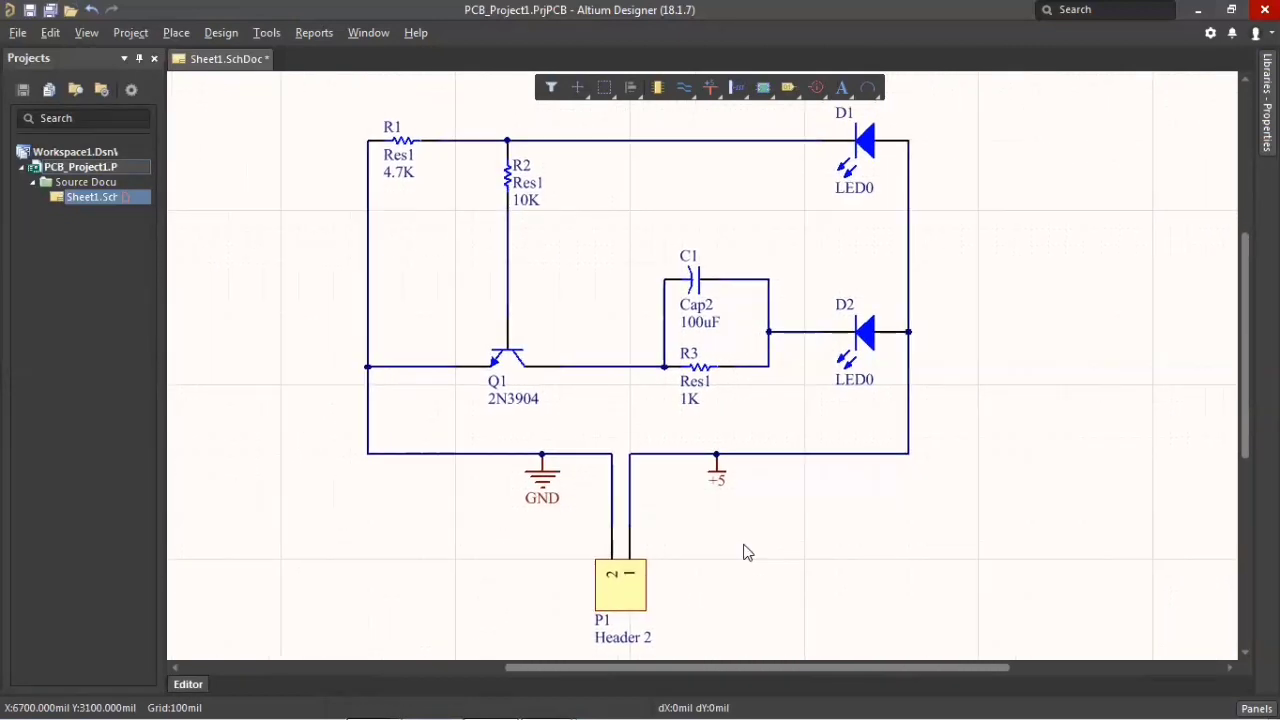